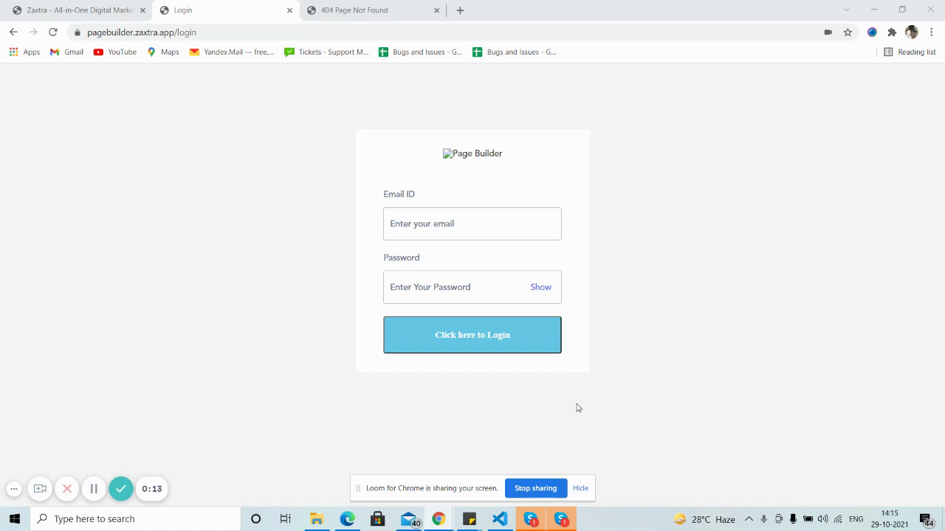
Log in to the page builder with the account's email and password
left_click(489, 224)
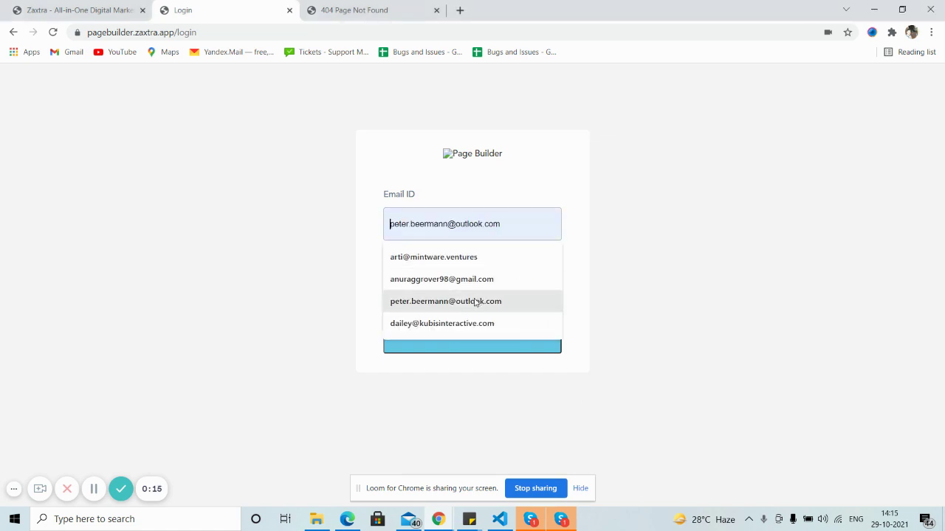
left_click(443, 280)
left_click(426, 293)
type("*******")
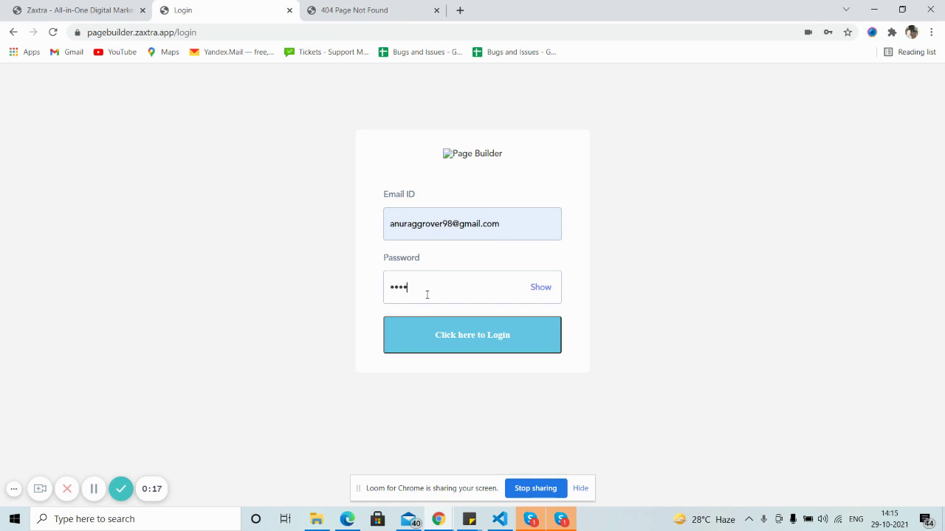
left_click(453, 338)
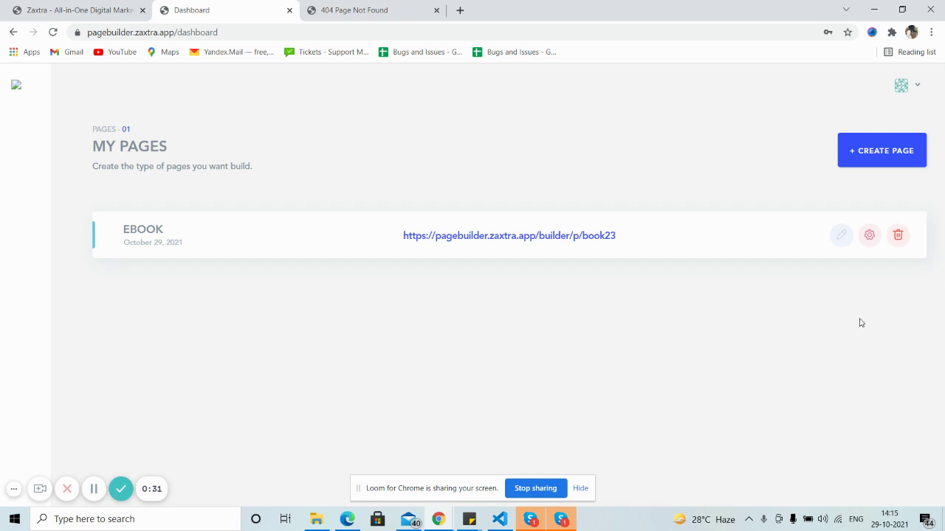
Delete the existing Ebook page with the book23 address and dismiss the resulting notification
left_click(897, 237)
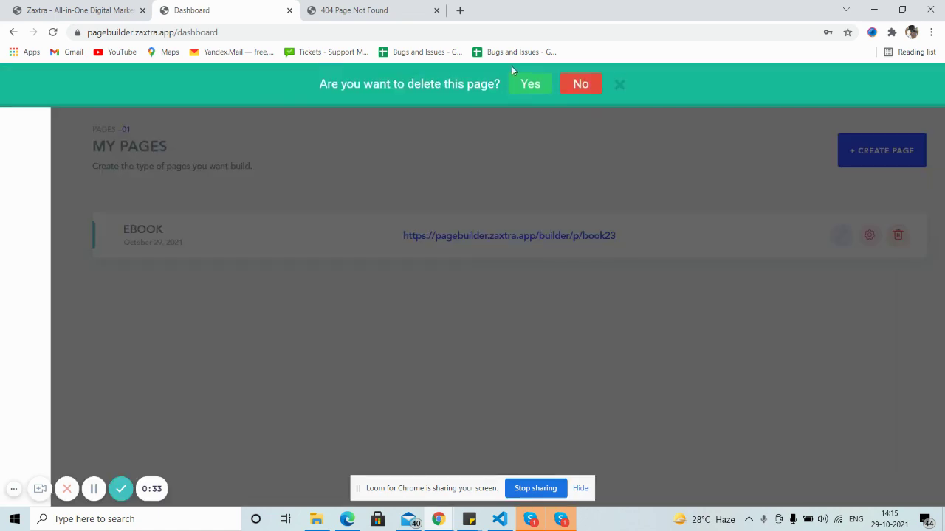
left_click(531, 87)
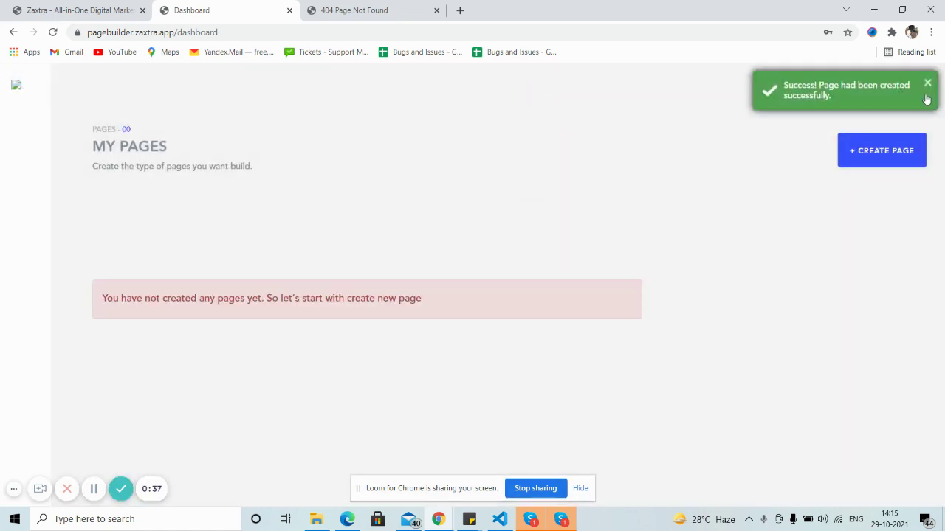
left_click(929, 86)
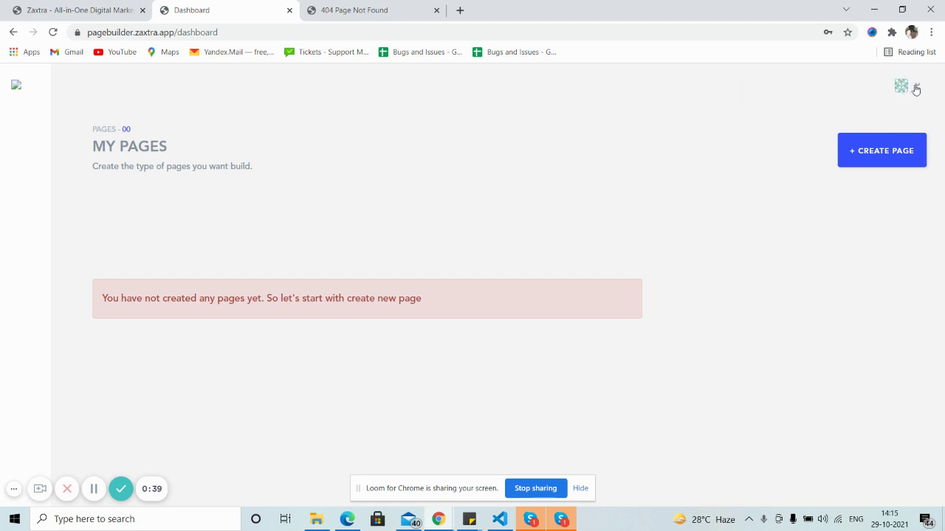
Review the profile and password sections of the account settings, and return to the My Pages dashboard
left_click(921, 88)
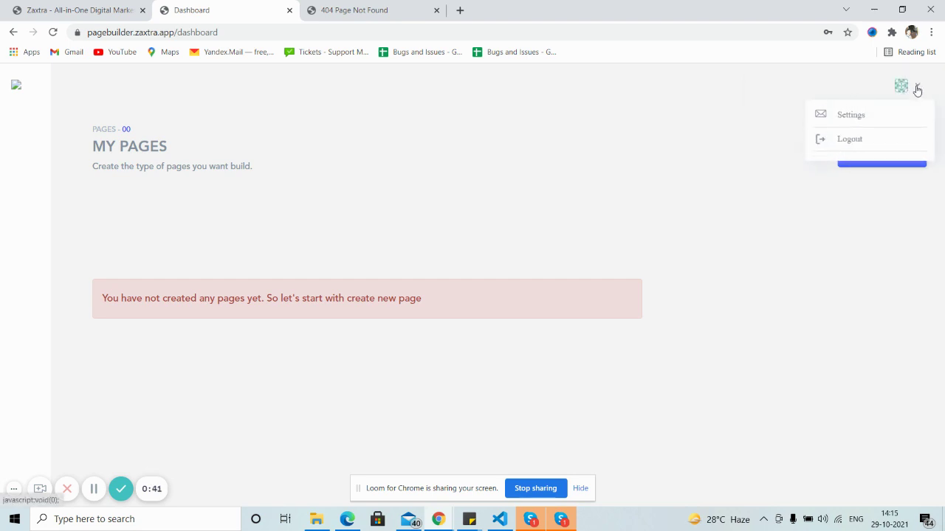
left_click(846, 118)
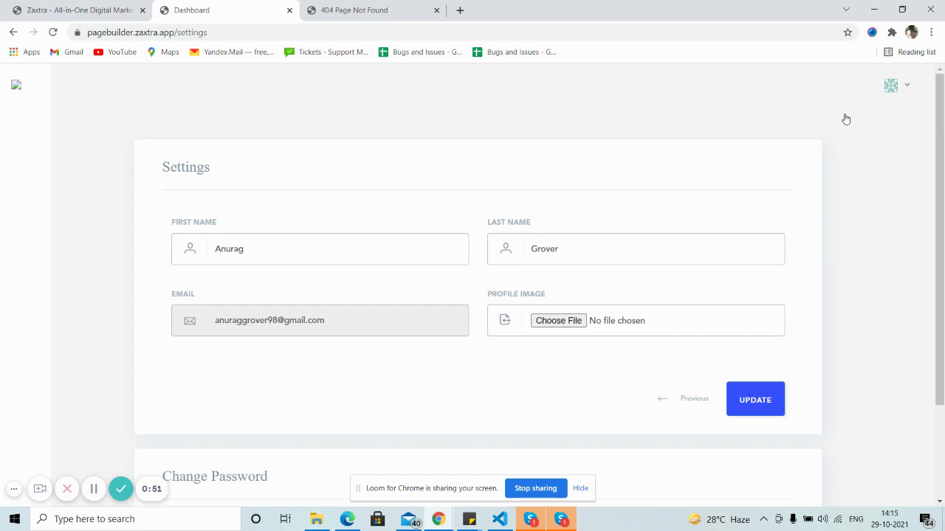
scroll(701, 266, "down", 2)
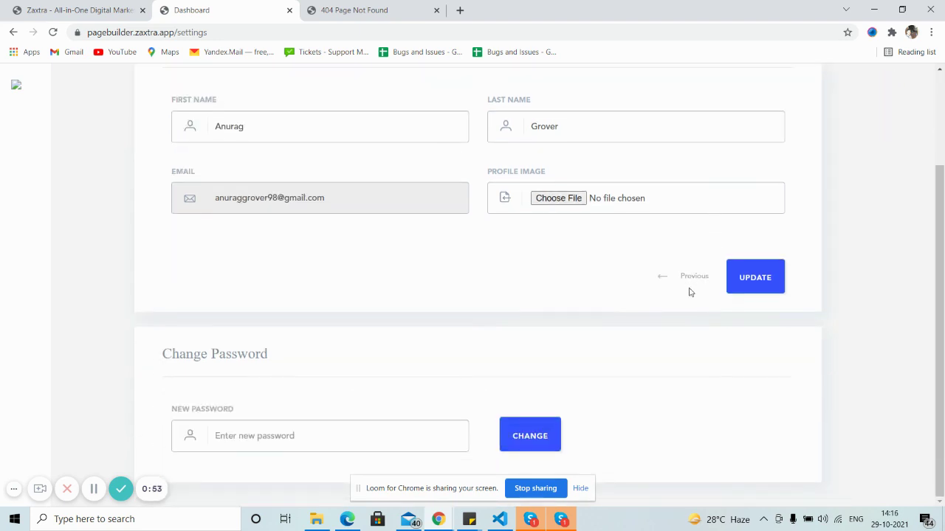
scroll(413, 340, "up", 2)
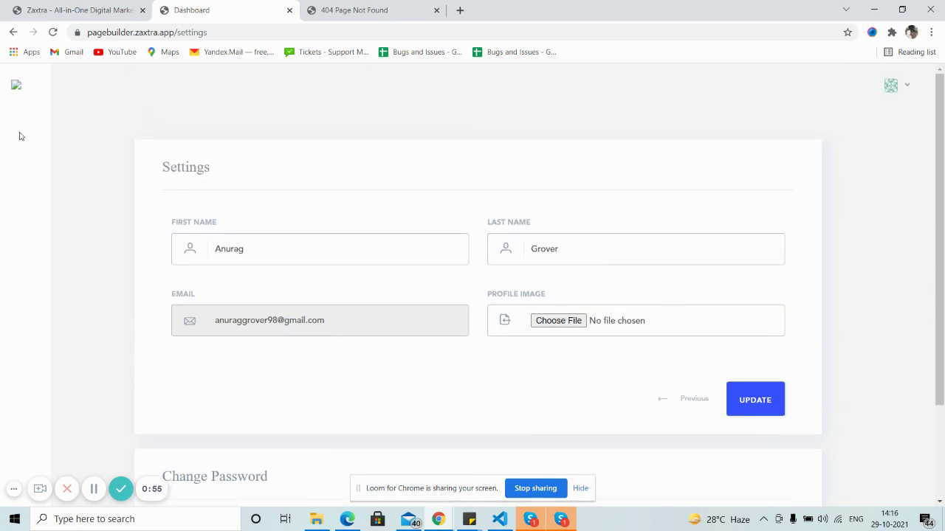
left_click(18, 90)
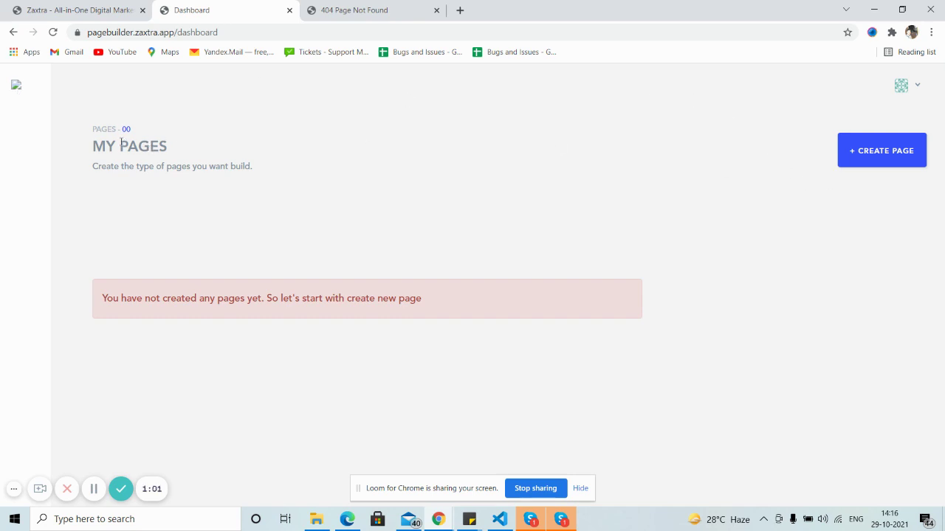
left_click_drag(96, 129, 255, 173)
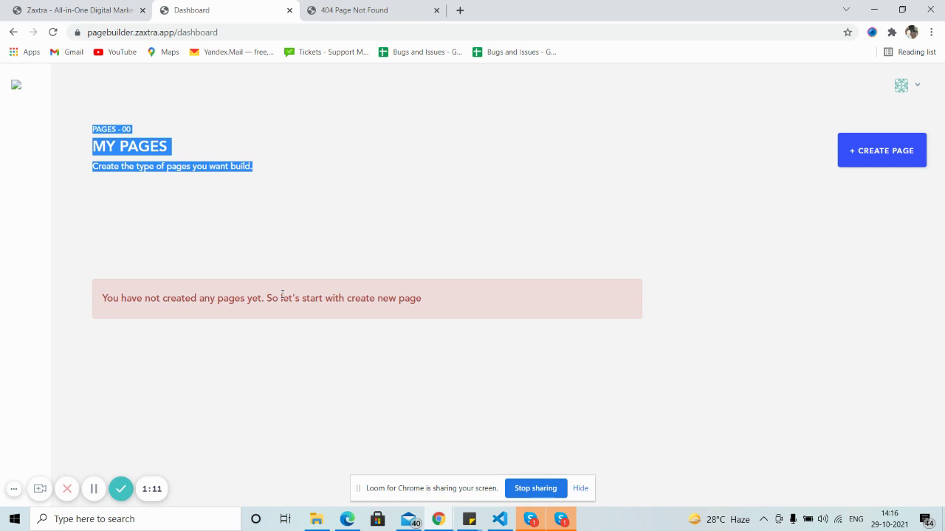
Start a new page and name it Ebook
left_click(867, 153)
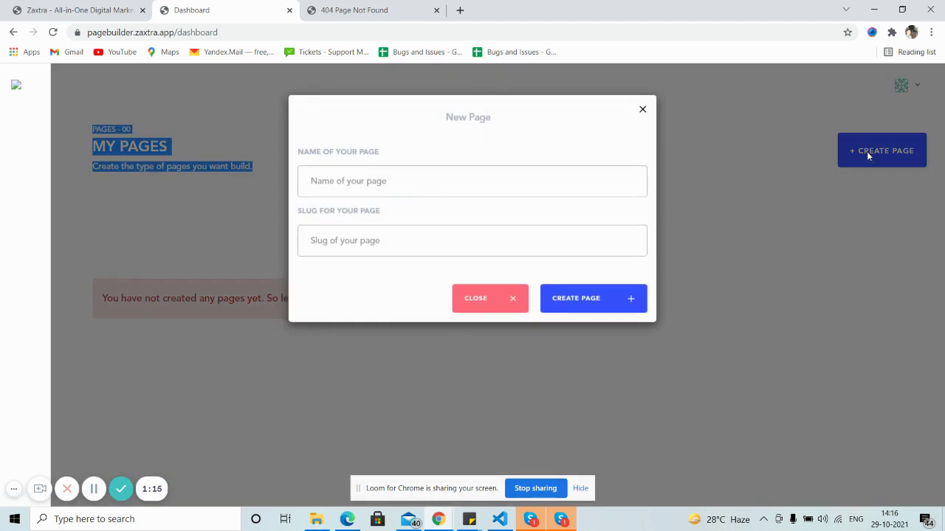
left_click(358, 180)
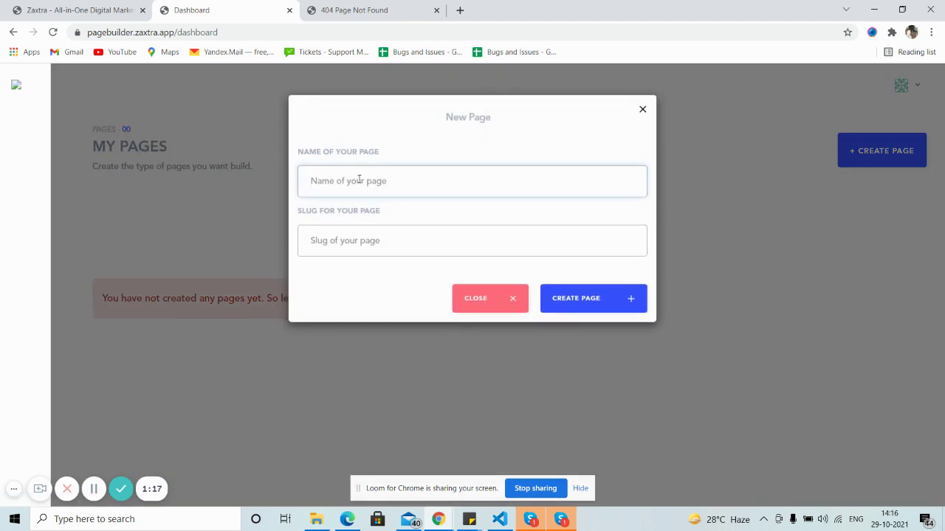
type("E")
key("BackSpace")
type("Ebook")
Try to create the page with the slug Ebook_new
left_click(394, 243)
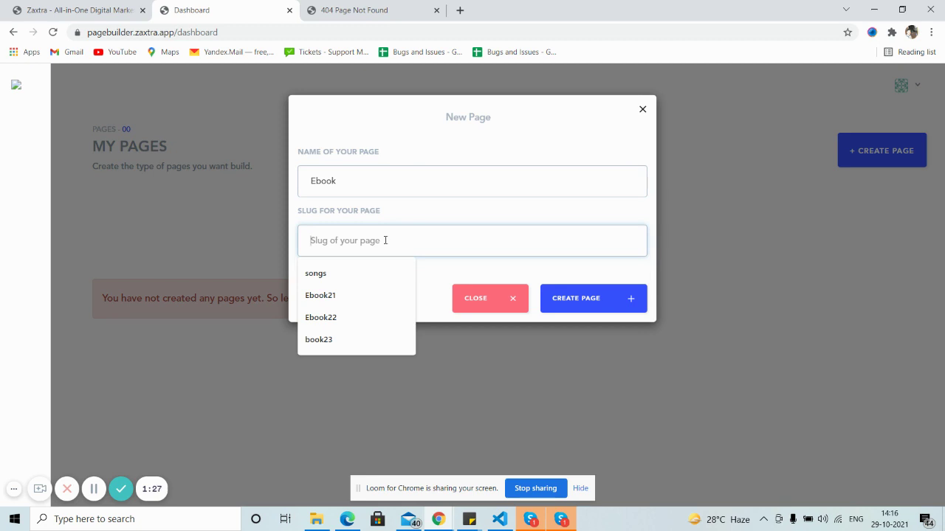
type("Eboo")
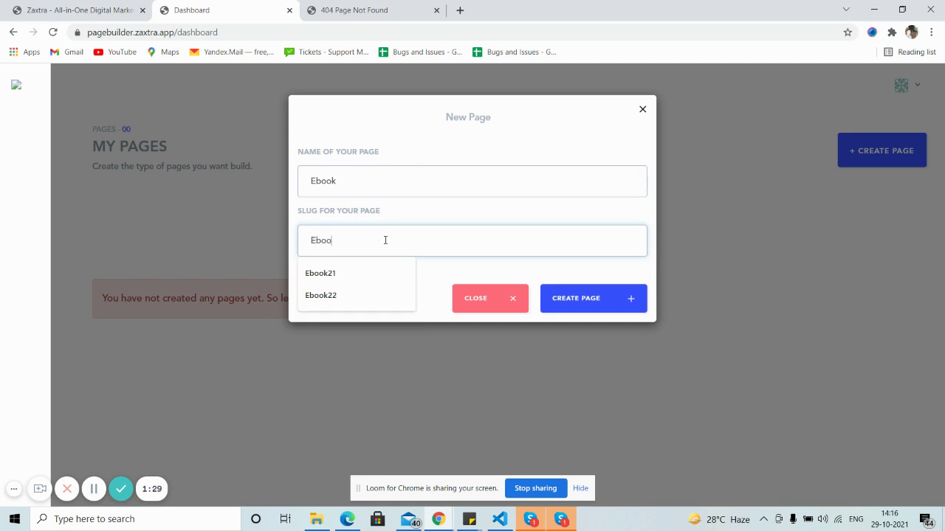
type("k")
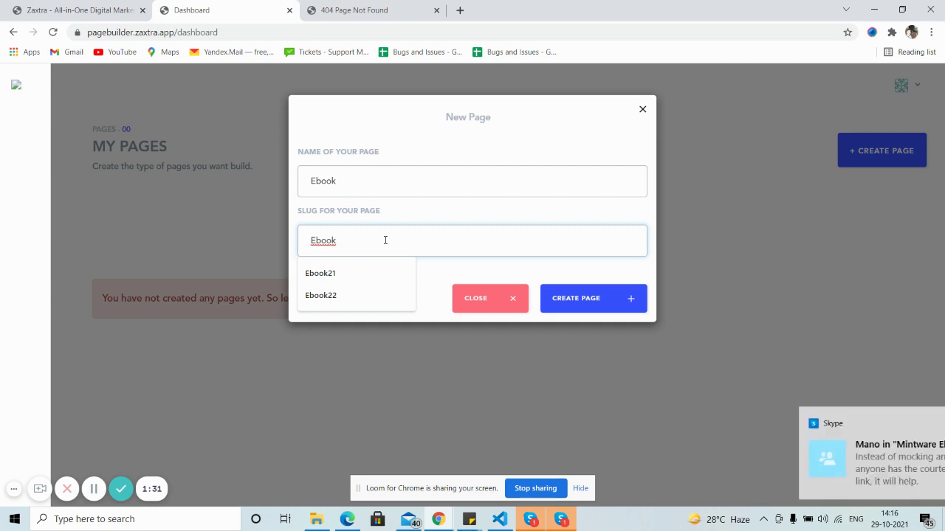
type("new")
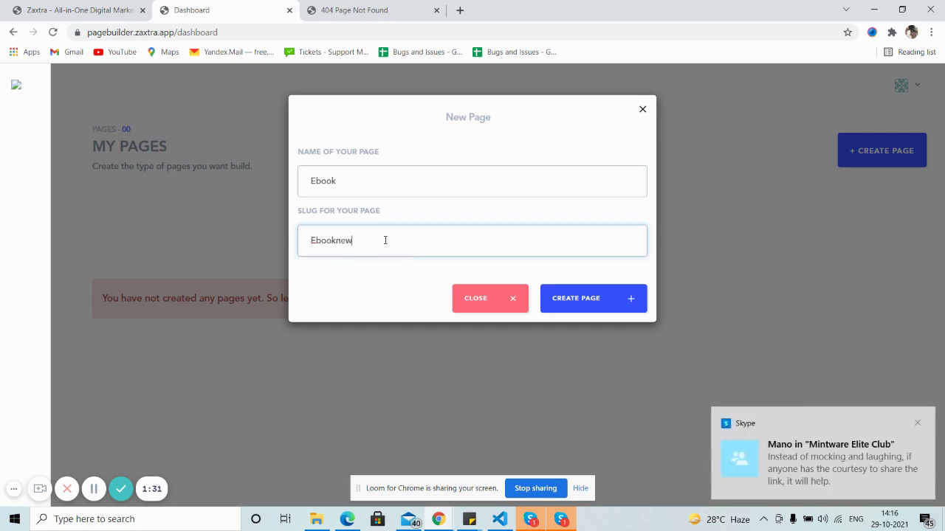
left_click(336, 240)
type("_")
left_click(607, 298)
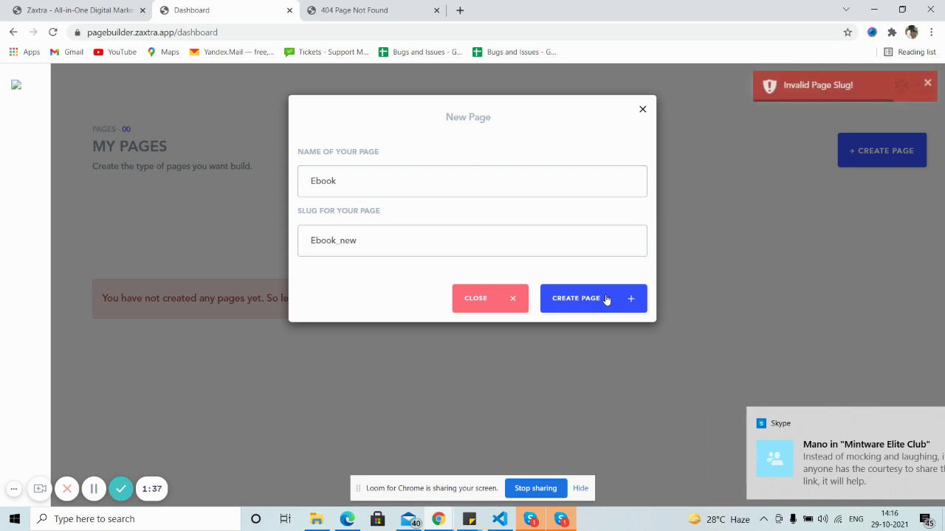
Change the page slug to Ebook123 and create the page
left_click(346, 244)
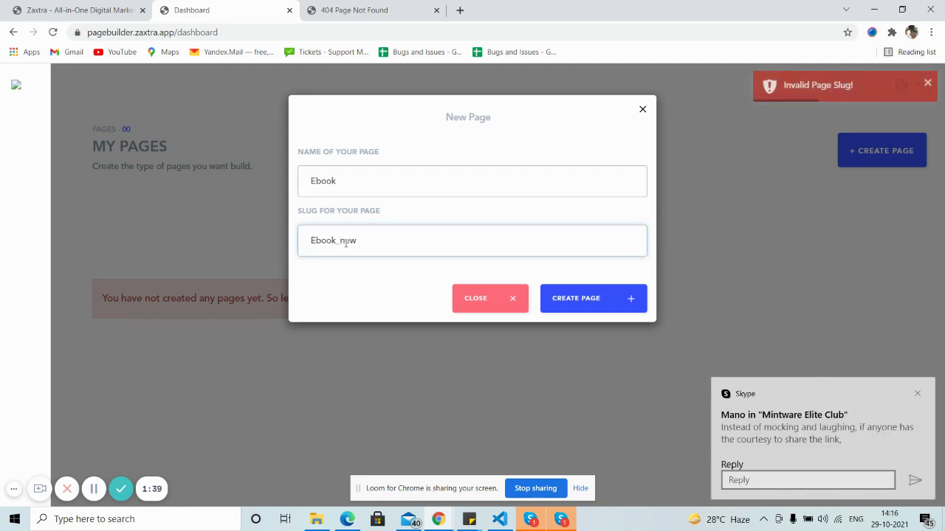
key("BackSpace")
key("Delete")
key("Delete")
key("Delete")
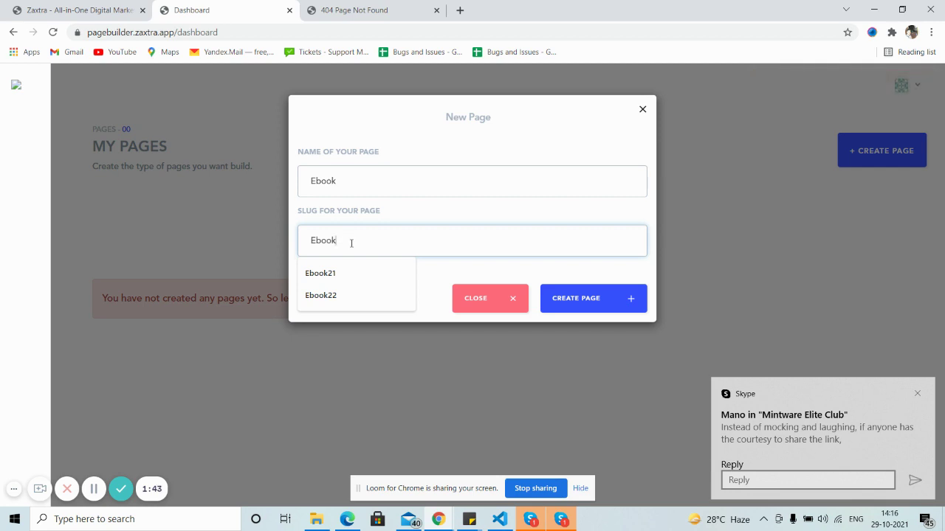
type("123")
left_click(608, 301)
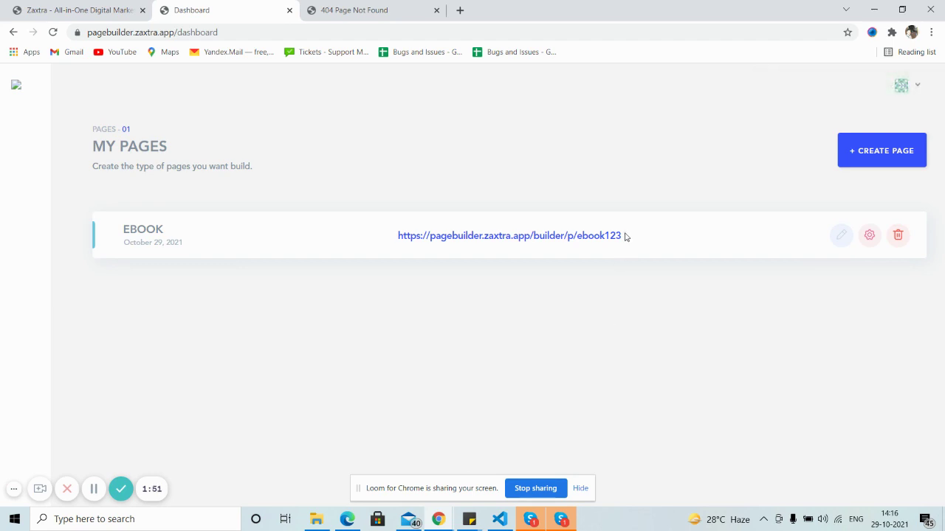
Copy the new Ebook page's URL, load it in the other browser tab, and return to the dashboard
left_click_drag(627, 238, 396, 231)
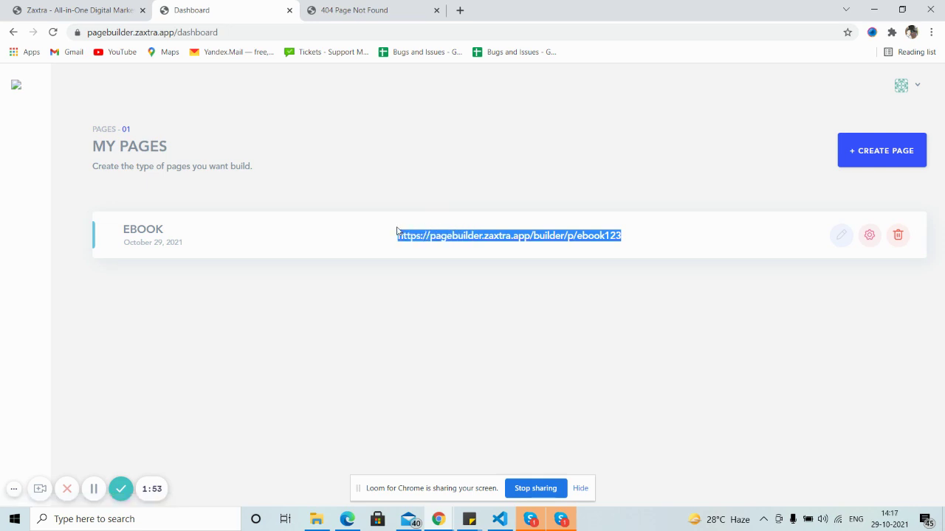
key("ctrl+c")
left_click(362, 16)
left_click(353, 28)
key("ctrl+v")
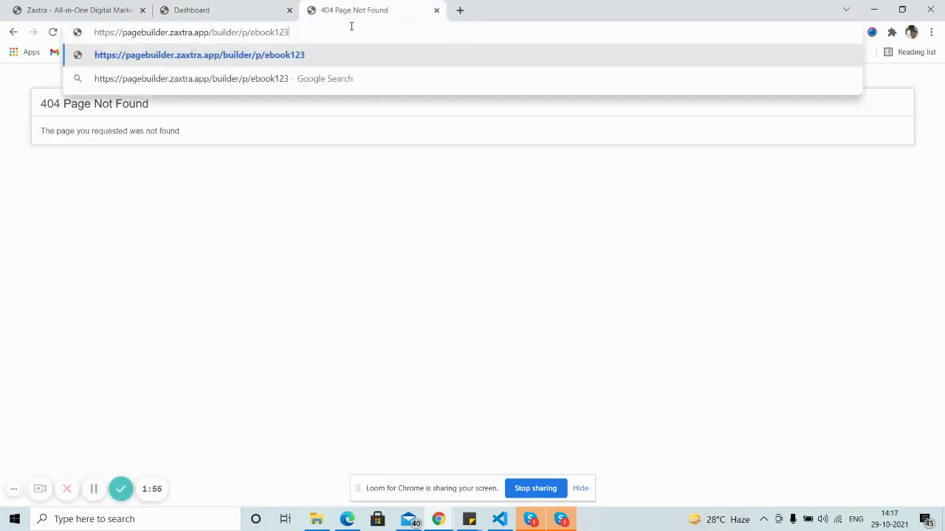
key("Return")
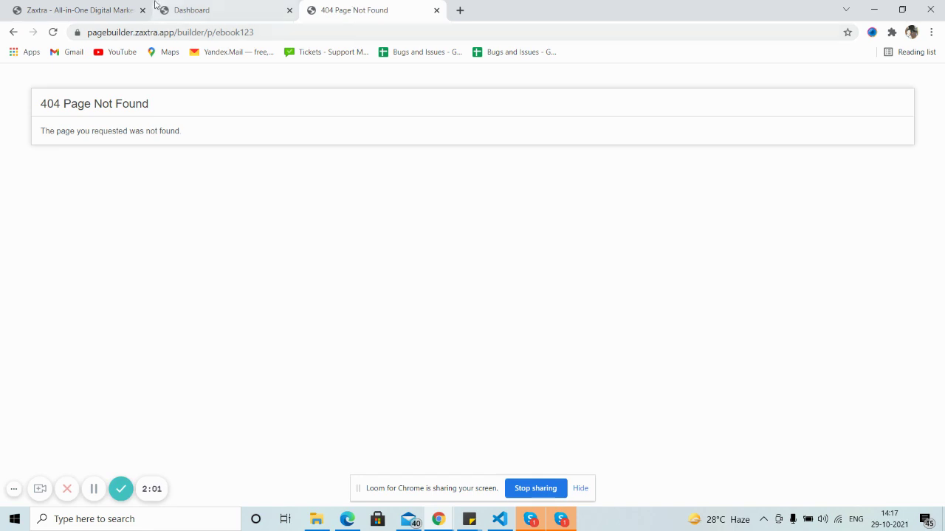
left_click(189, 11)
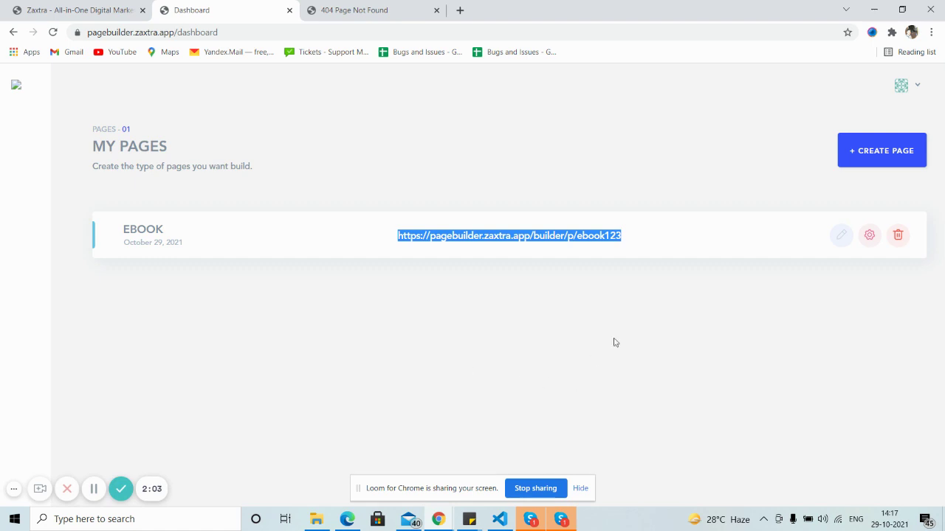
Check the Ebook page's name and slug settings and close them without changes
left_click(869, 238)
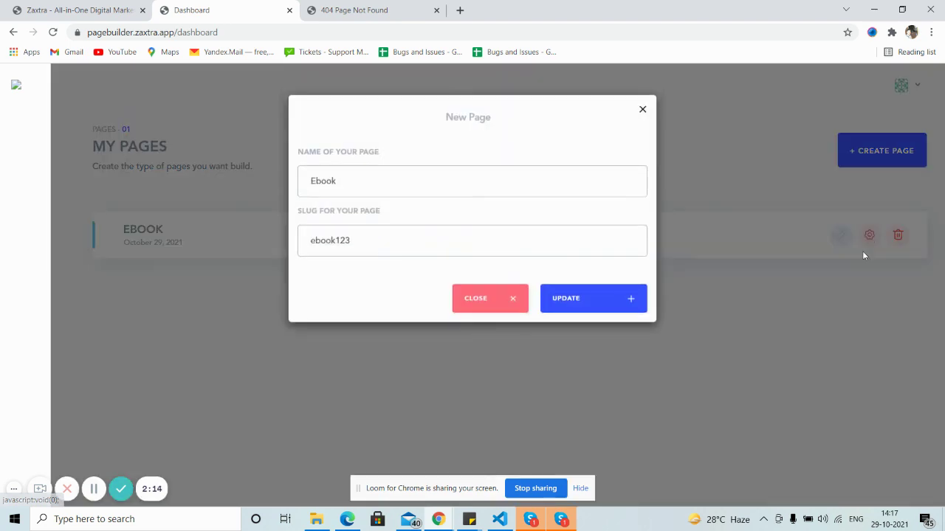
left_click(403, 239)
left_click(642, 110)
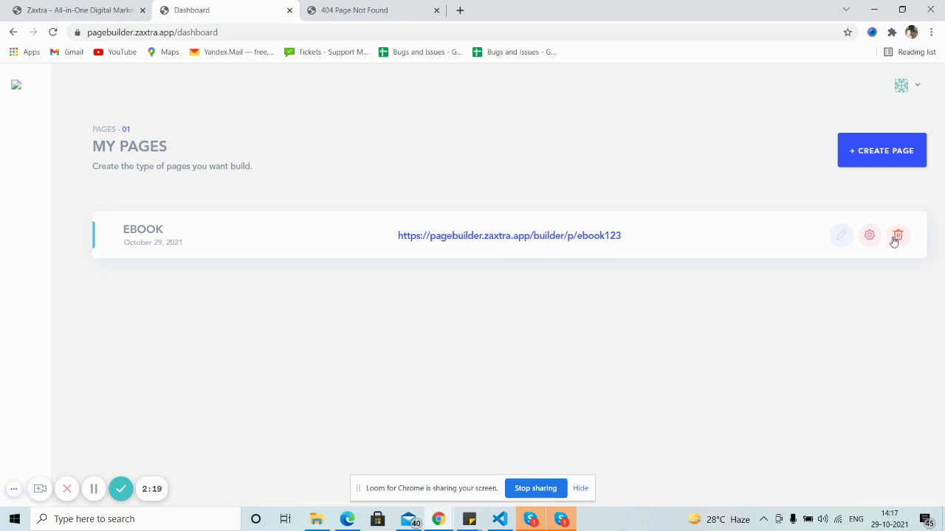
Open the Ebook page in the builder's editor and display the available section blocks
left_click(842, 237)
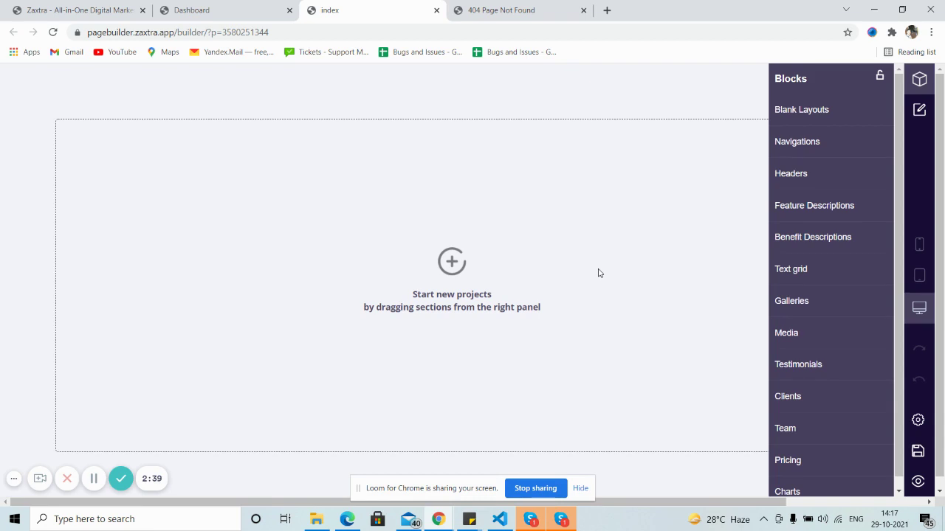
mouse_move(918, 118)
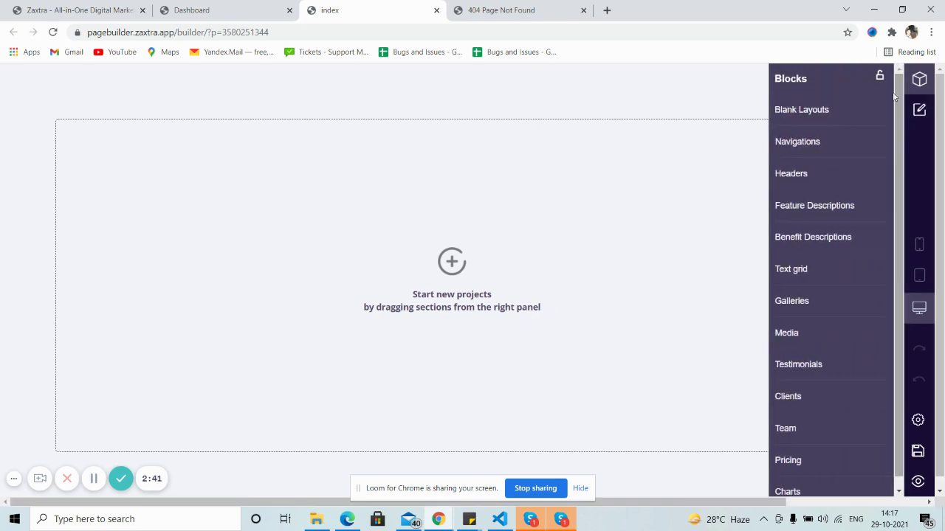
mouse_move(920, 85)
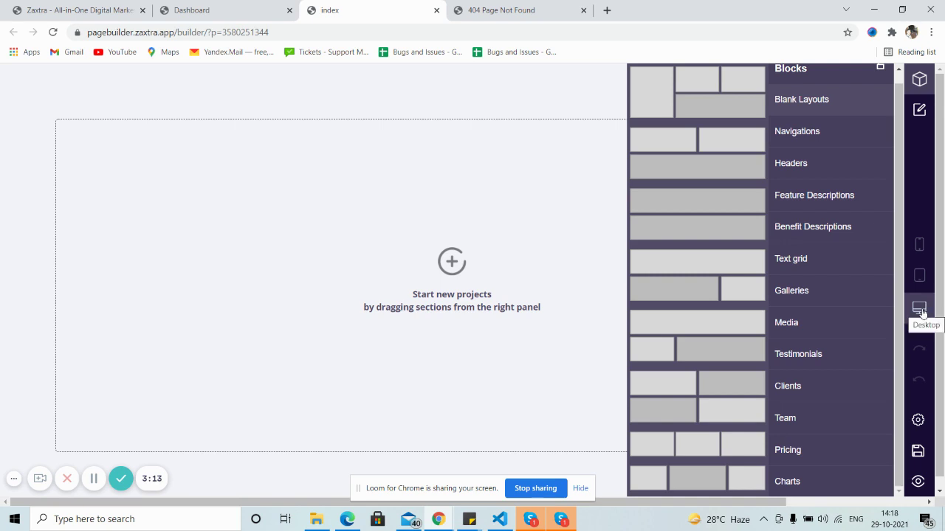
Preview the empty canvas in the mobile and tablet views, and return to the desktop view
left_click(921, 250)
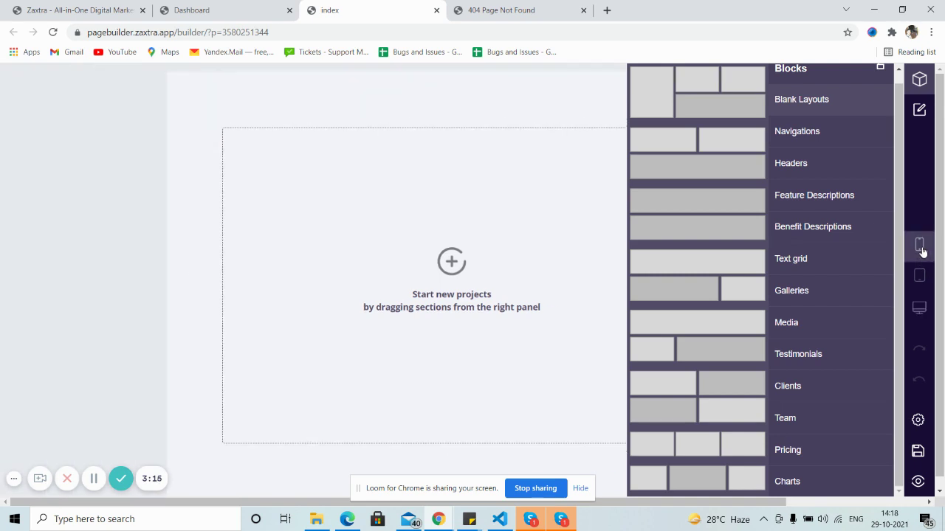
left_click(921, 276)
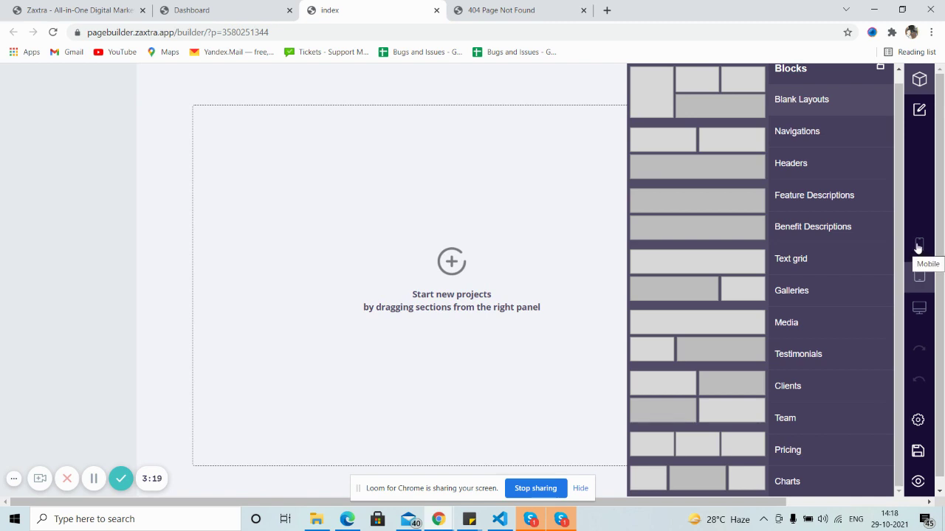
left_click(919, 309)
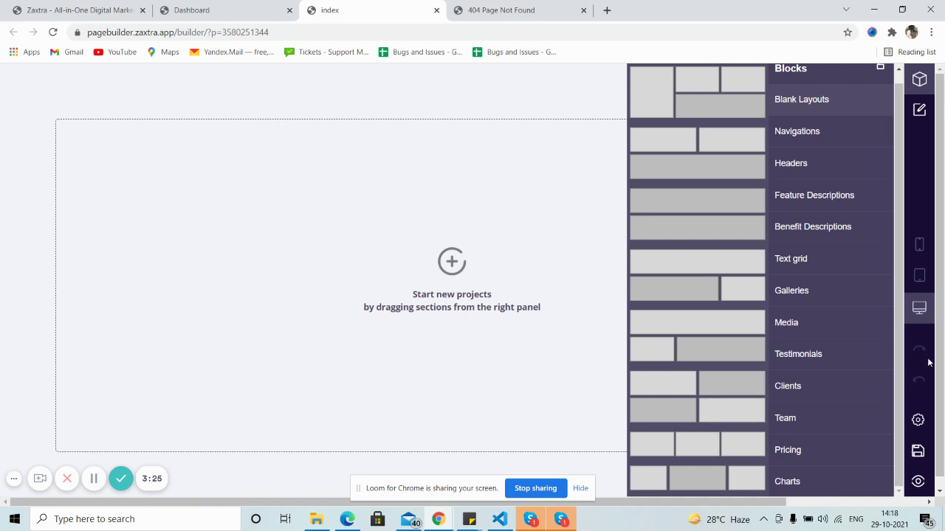
Open the page settings and review the General, SEO and Preloader options
left_click(919, 420)
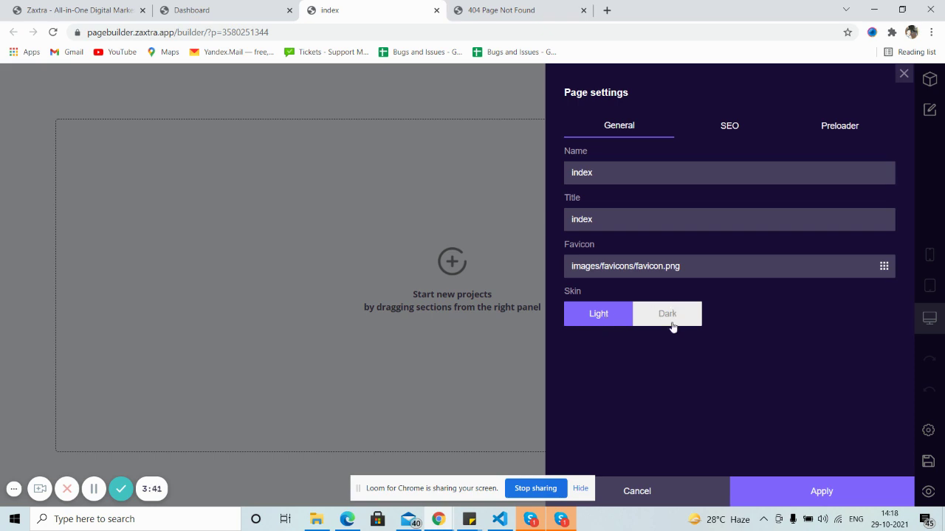
left_click(734, 131)
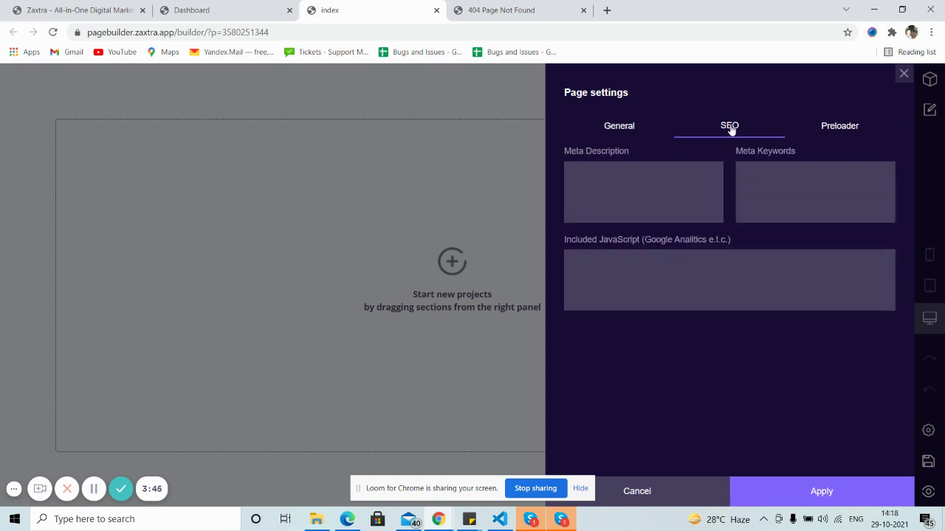
left_click(603, 181)
left_click(843, 132)
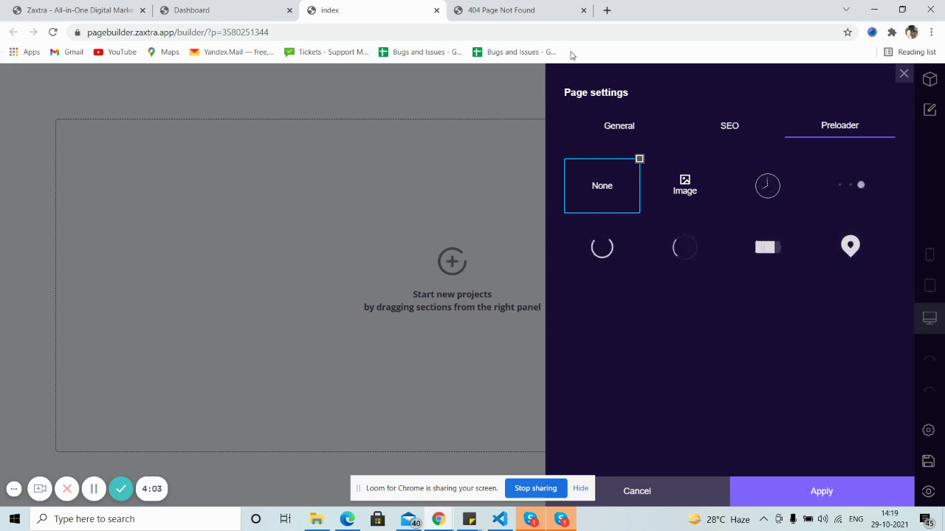
Set the page's preloader to the thin partial-ring spinner beside the thick ring one and apply the page settings
left_click(613, 260)
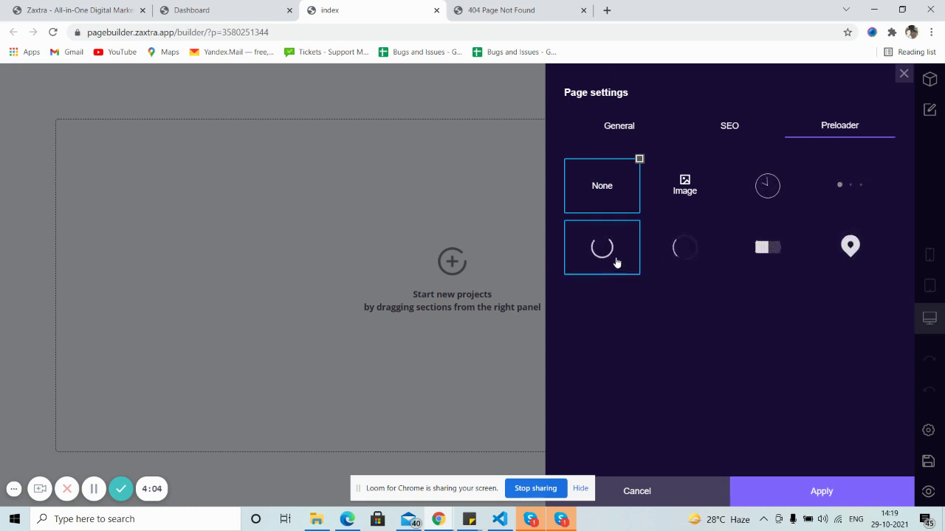
left_click(689, 252)
left_click(618, 199)
left_click(687, 255)
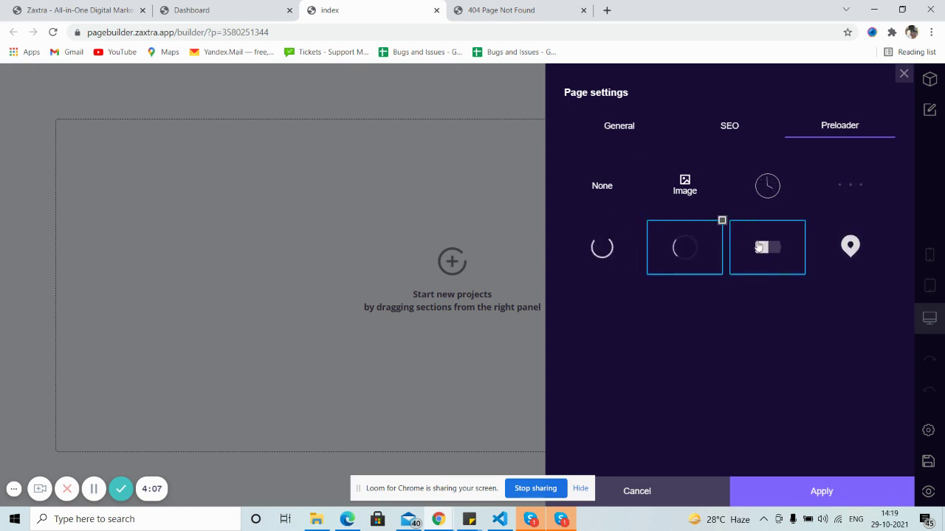
left_click(803, 498)
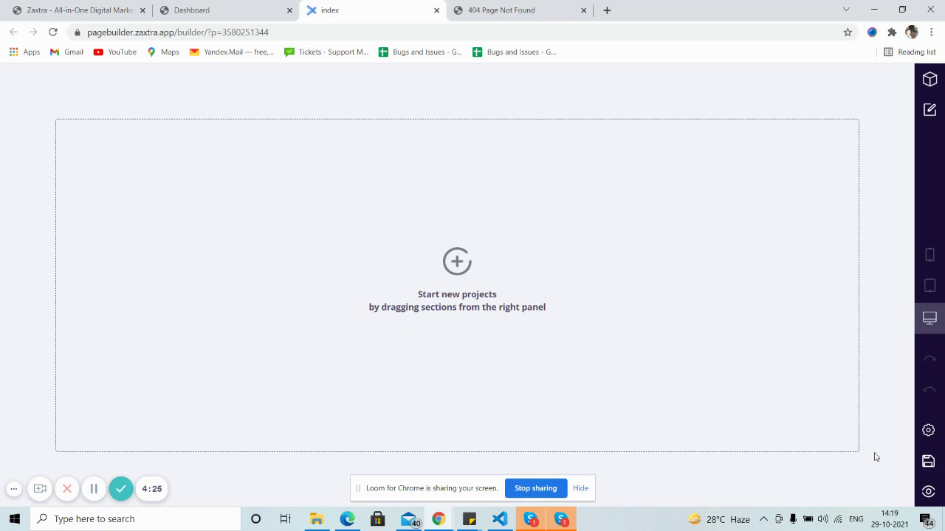
Preview the Ebook page in a new browser tab, and close the preview to return to the editor
left_click(929, 494)
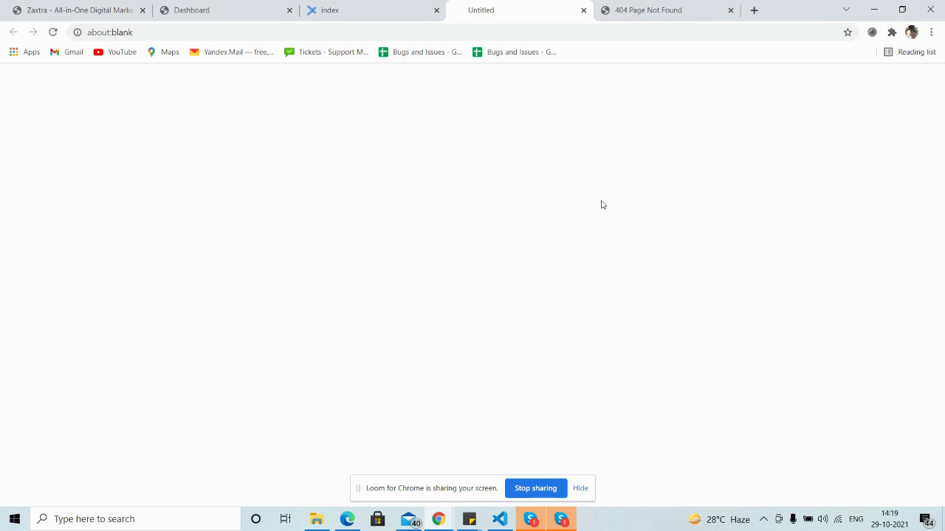
left_click(347, 15)
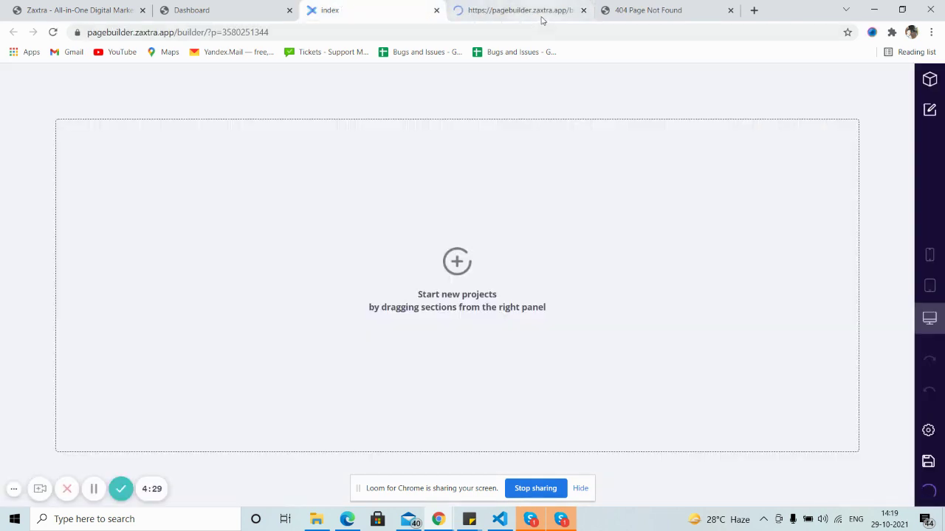
left_click(539, 15)
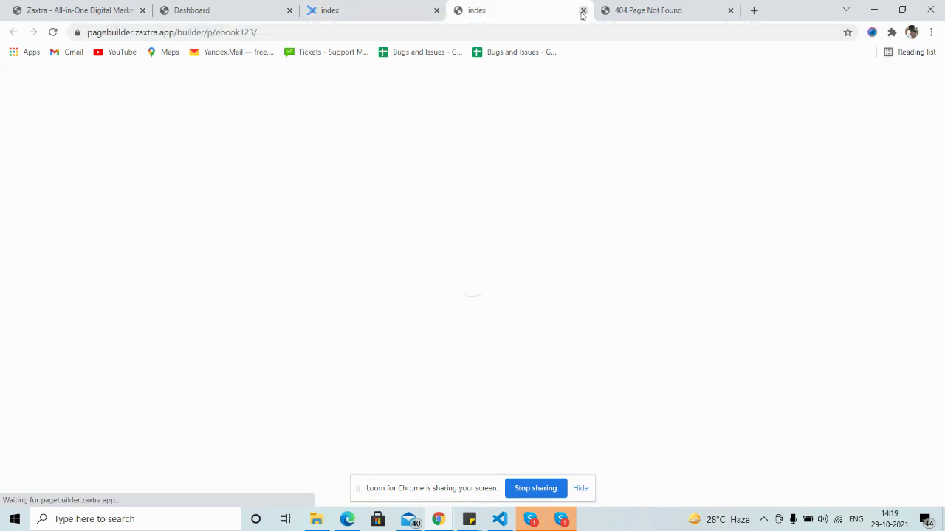
left_click(583, 10)
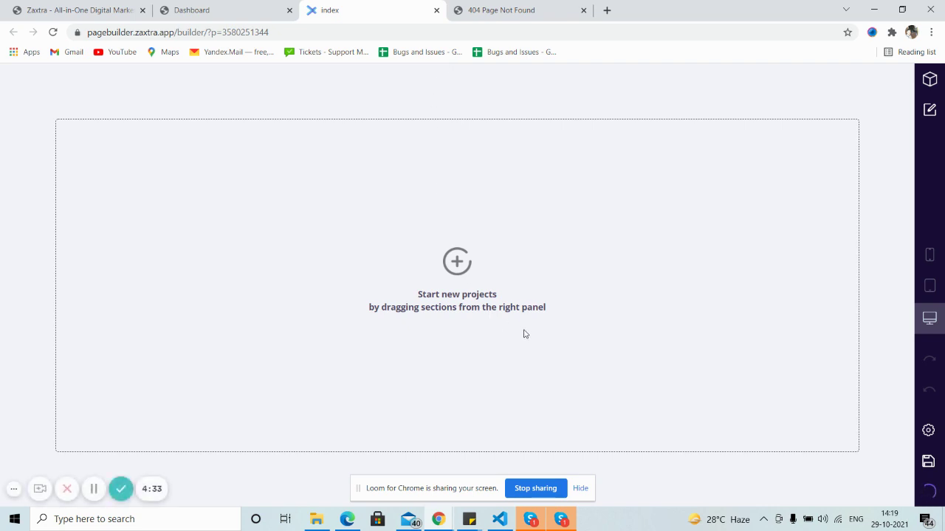
Add the Navigations block with a black logo, website name and social icons to the page, and dismiss the notification
left_click(927, 82)
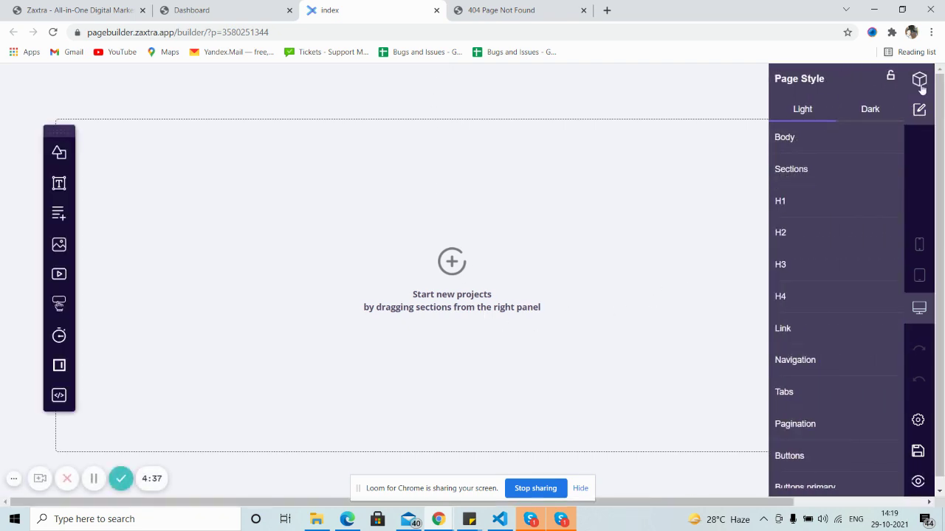
left_click(920, 81)
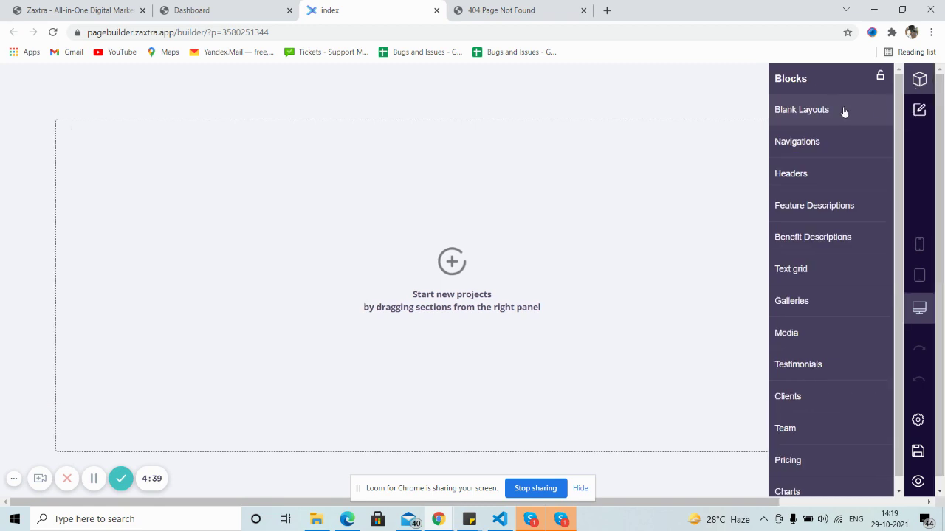
left_click(793, 147)
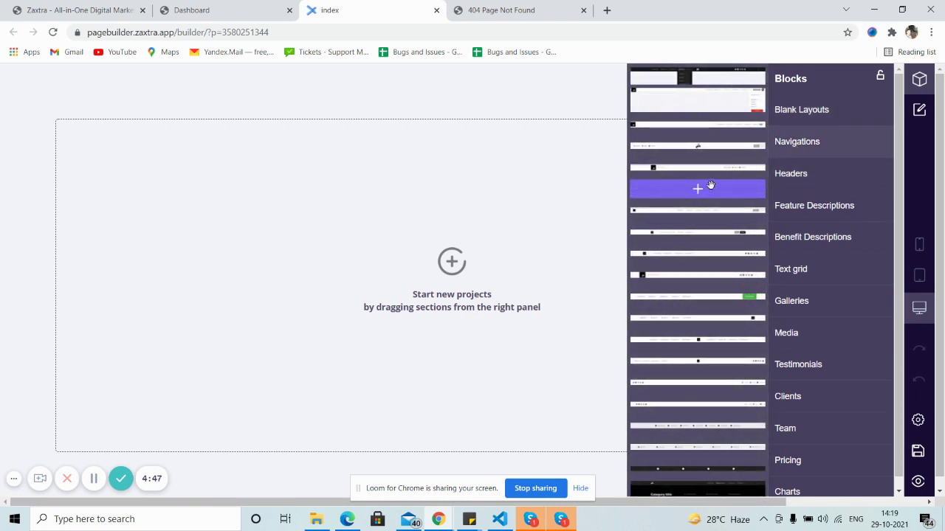
scroll(709, 188, "down", 2)
scroll(706, 196, "down", 2)
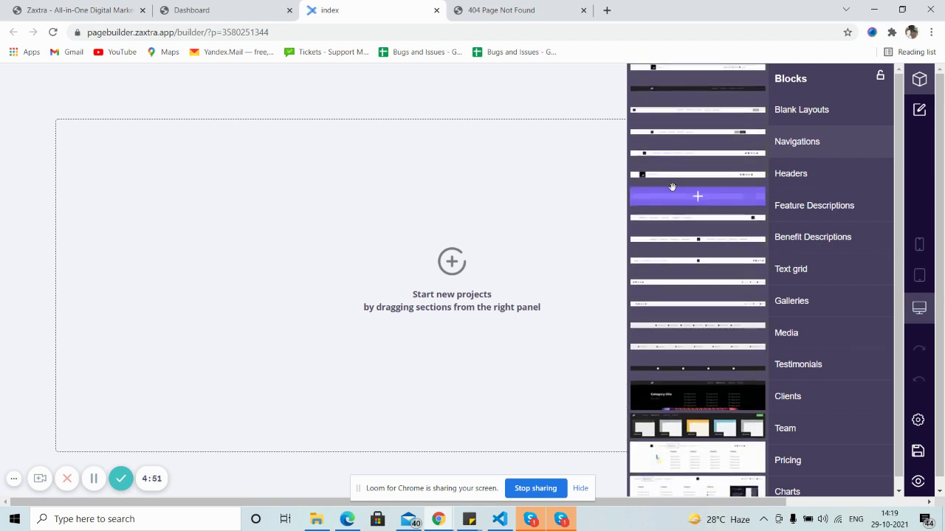
left_click(698, 177)
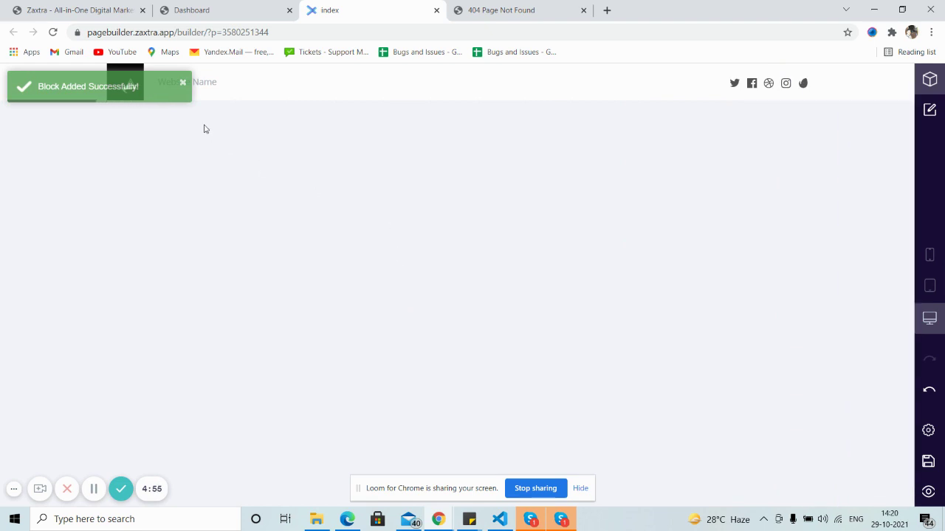
left_click(184, 86)
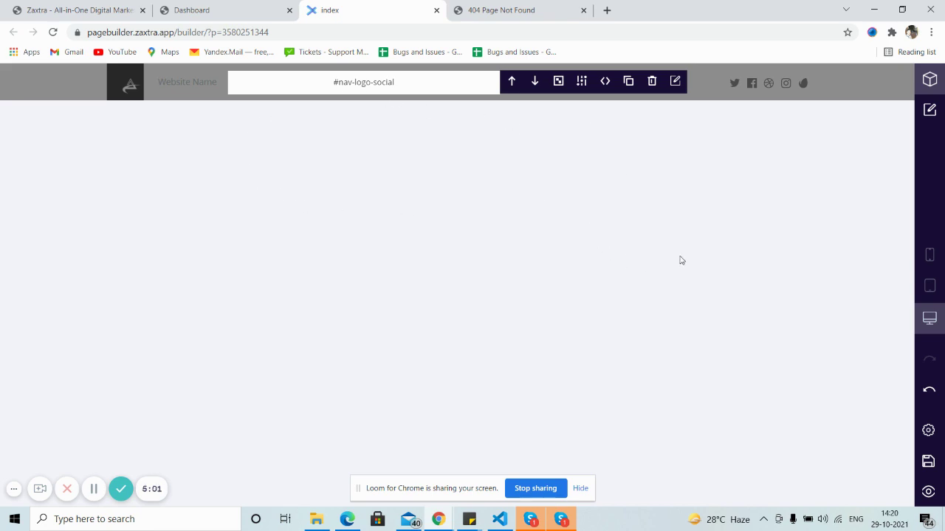
Open the navigation logo's image settings and browse the General and MyLibrary collections for a replacement image
left_click(930, 110)
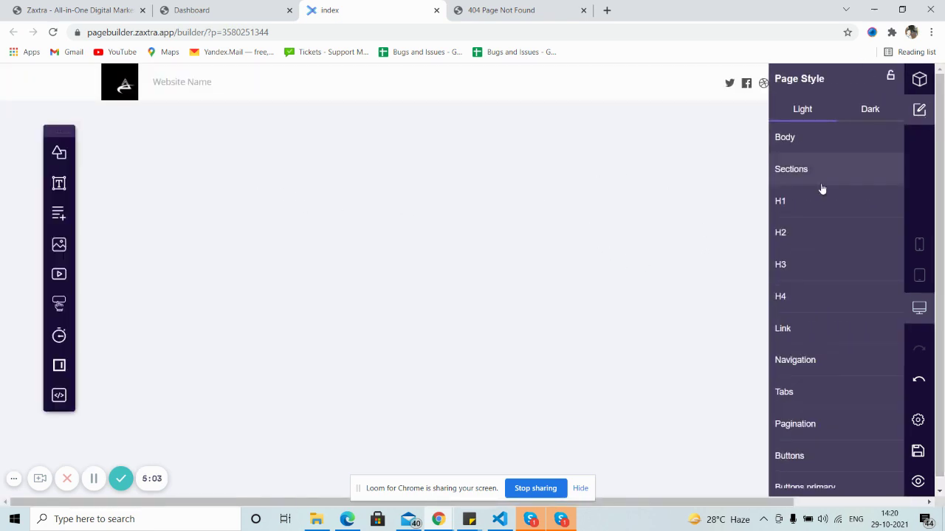
left_click(130, 89)
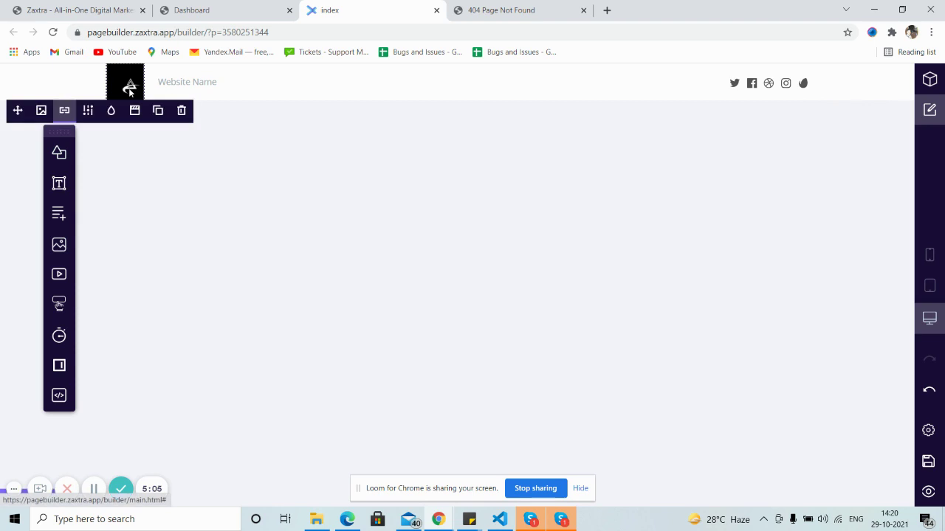
left_click(42, 111)
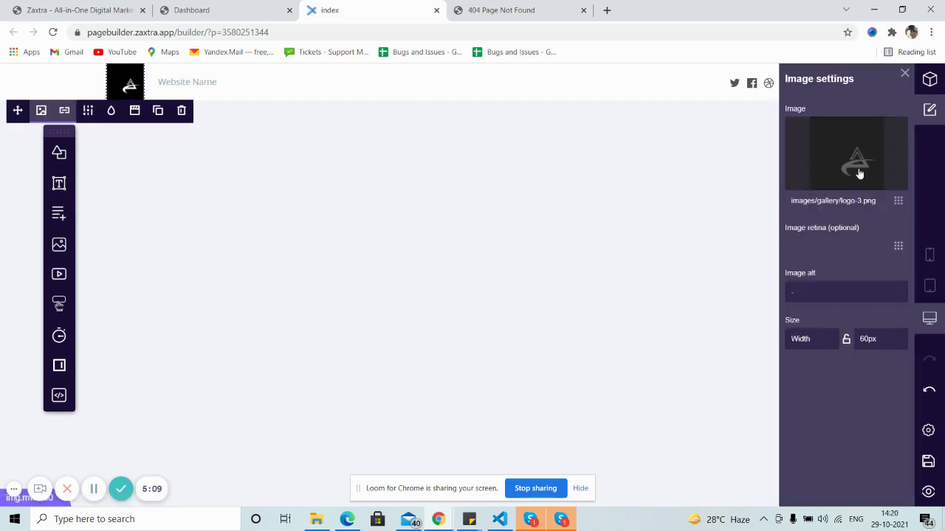
left_click(848, 158)
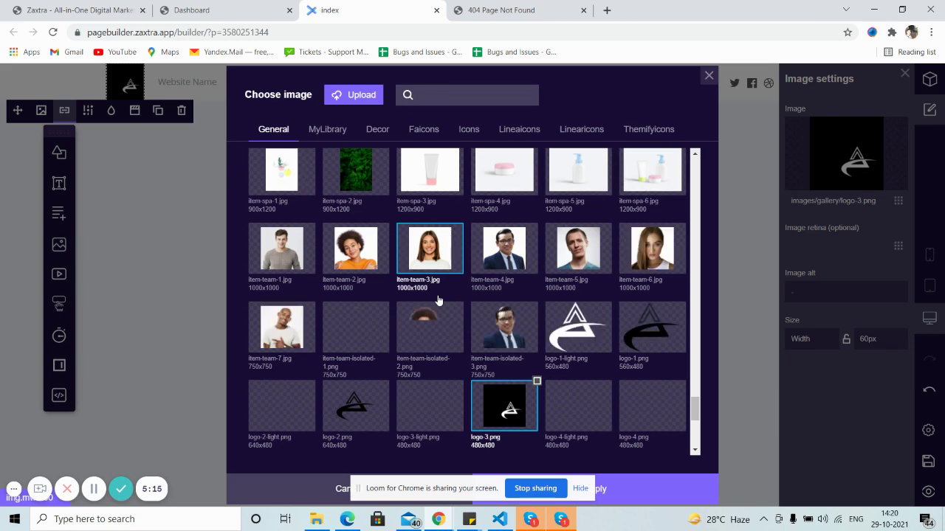
scroll(438, 301, "down", 1)
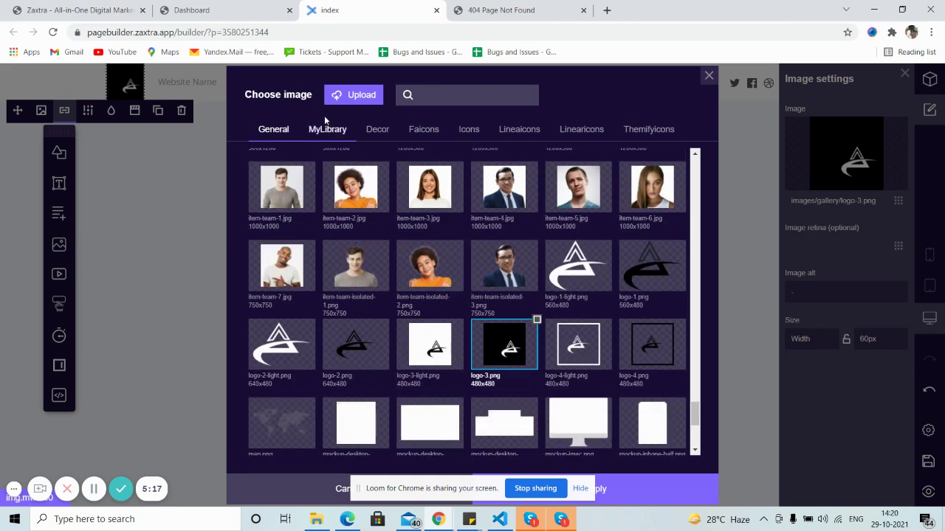
scroll(428, 339, "down", 2)
scroll(423, 334, "down", 2)
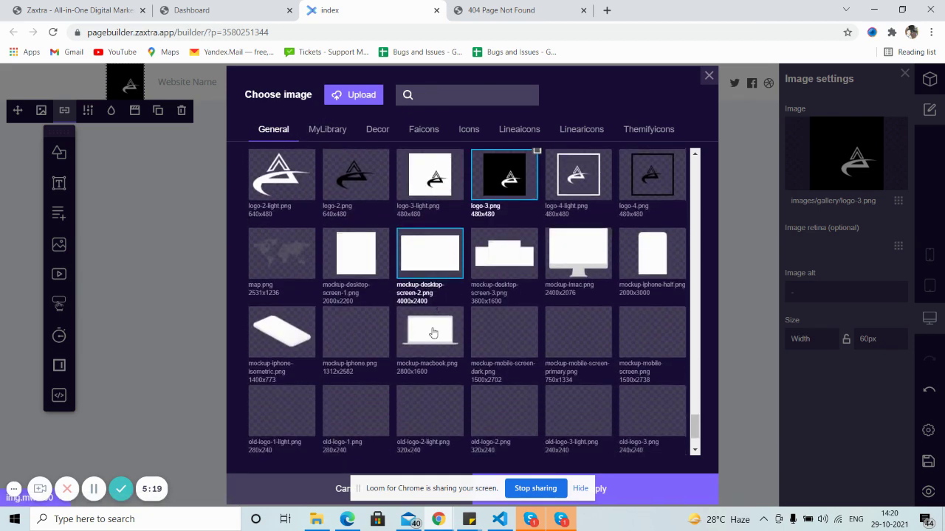
scroll(417, 325, "up", 3)
left_click(322, 138)
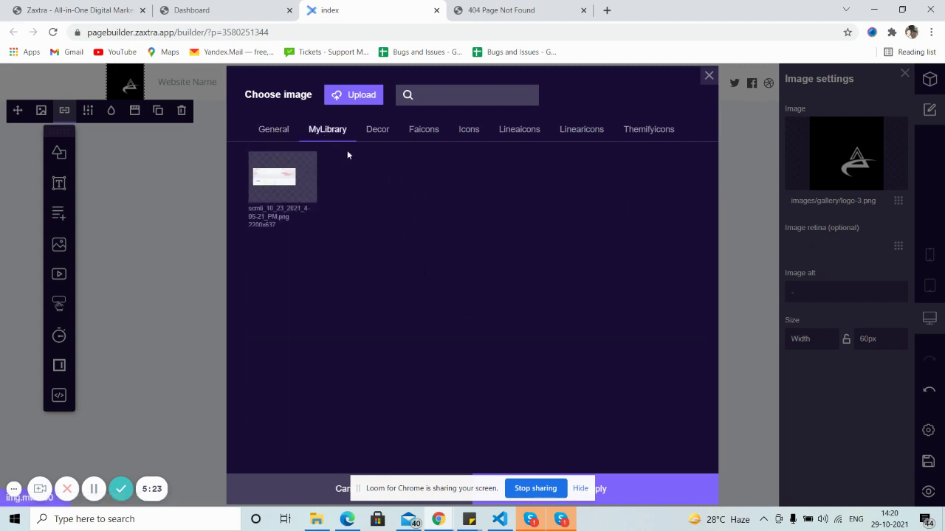
Look through the img and Pictures folders for a logo to upload, and close the image chooser without selecting one
left_click(336, 94)
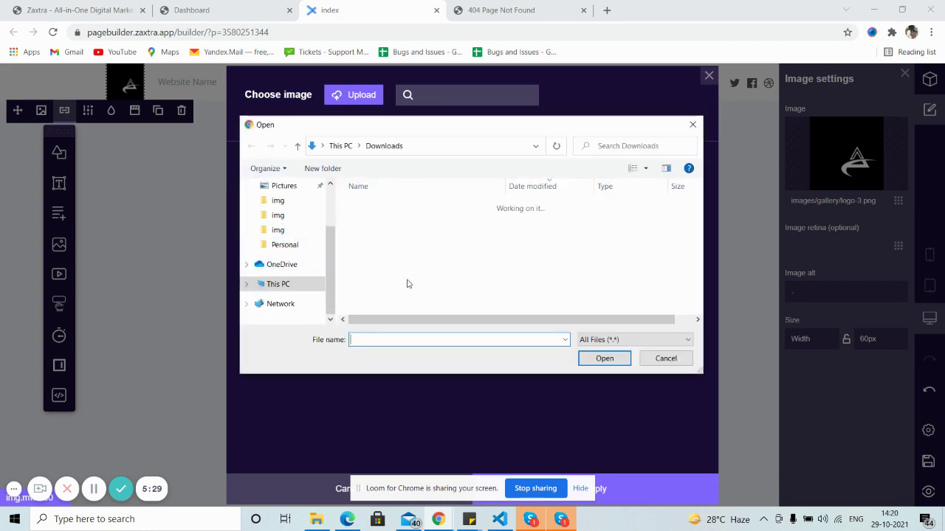
left_click(280, 203)
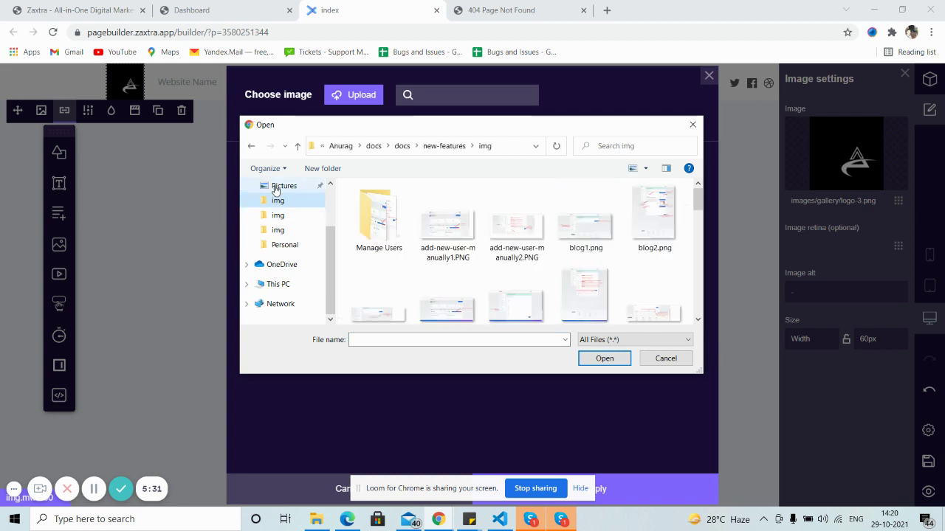
left_click(281, 186)
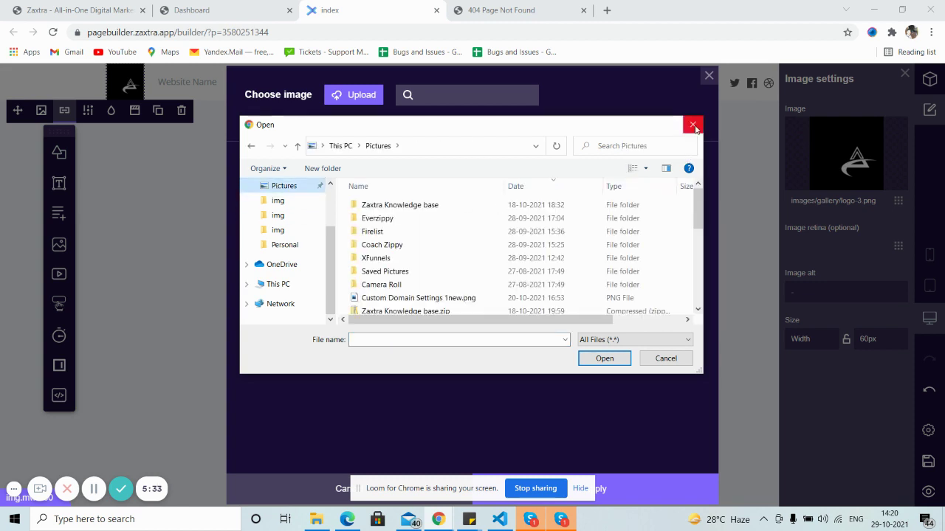
left_click(693, 125)
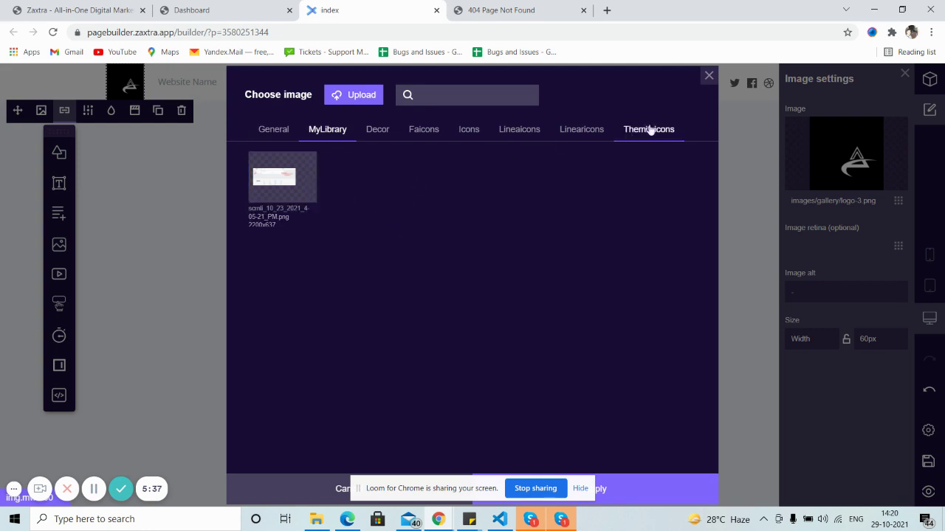
left_click(708, 76)
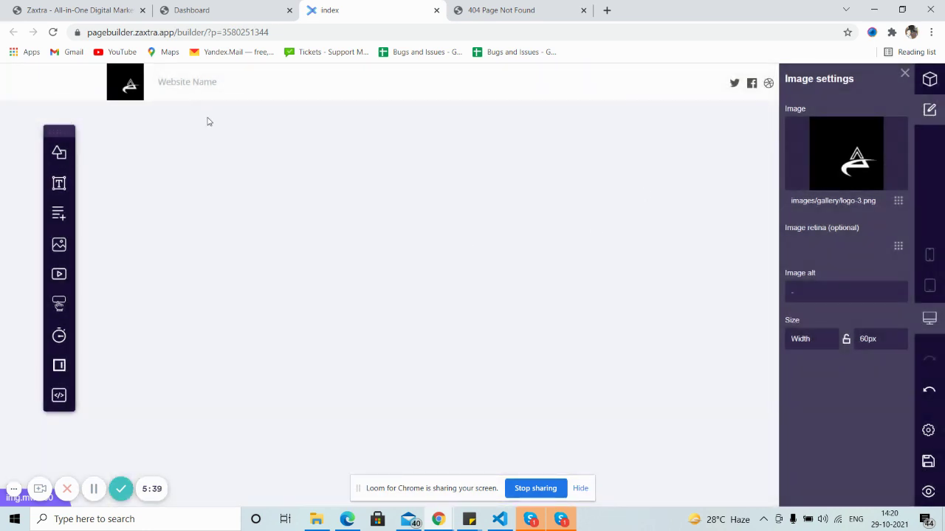
Replace the "Website Name" text in the navigation block with "Contact US"
left_click(200, 94)
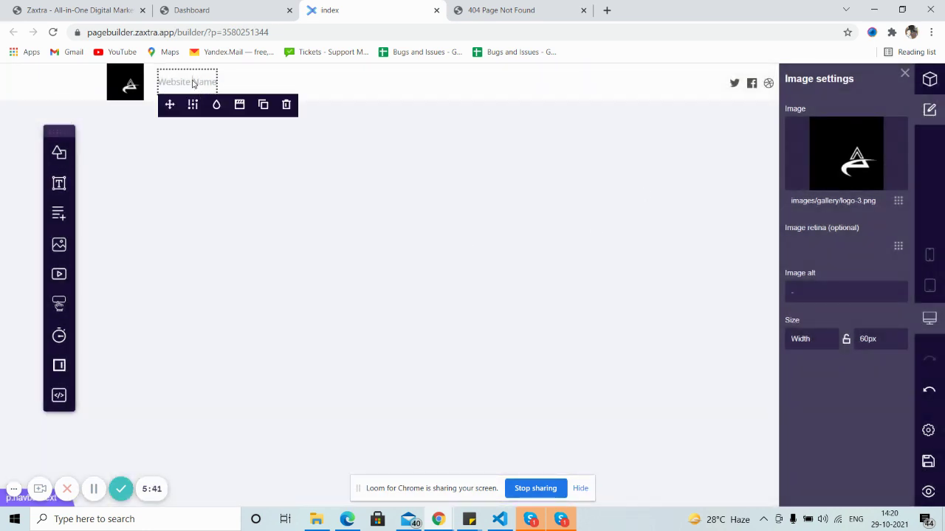
double_click(192, 84)
left_click(177, 78)
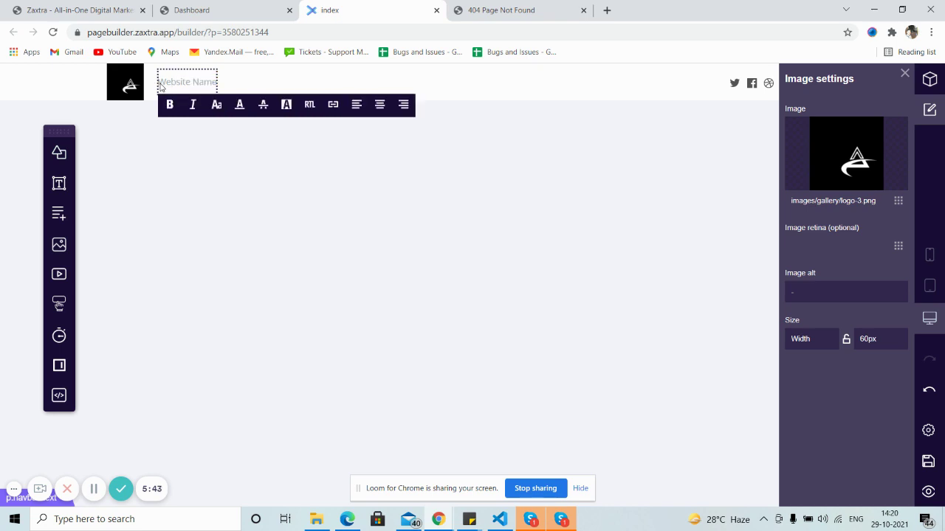
left_click_drag(162, 85, 219, 86)
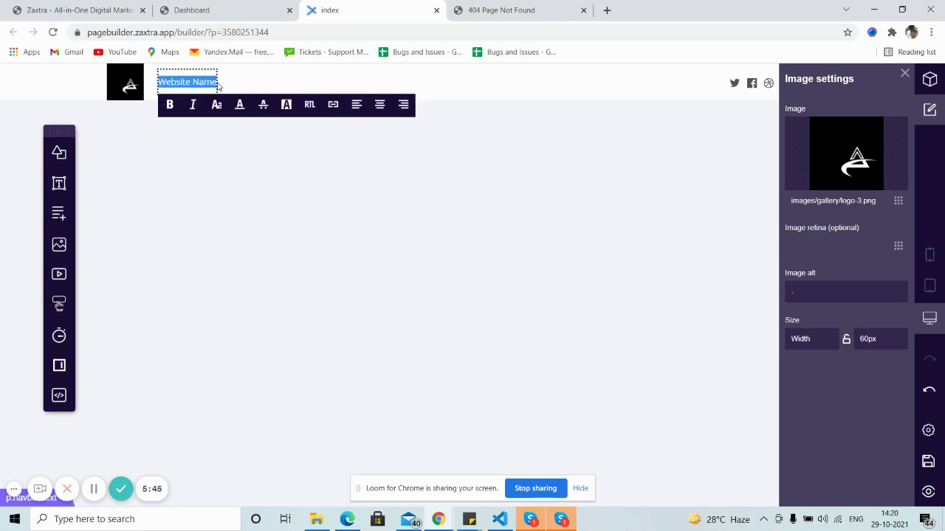
key("BackSpace")
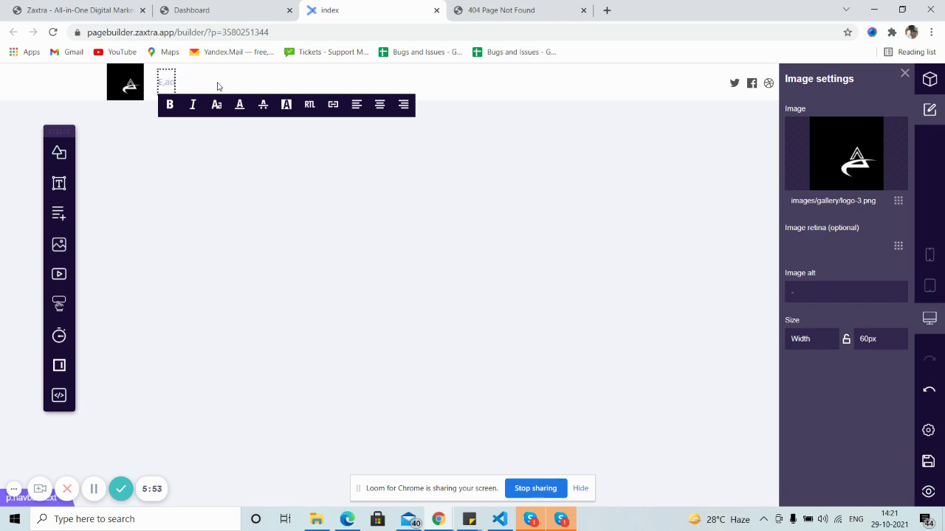
type("Contact Us")
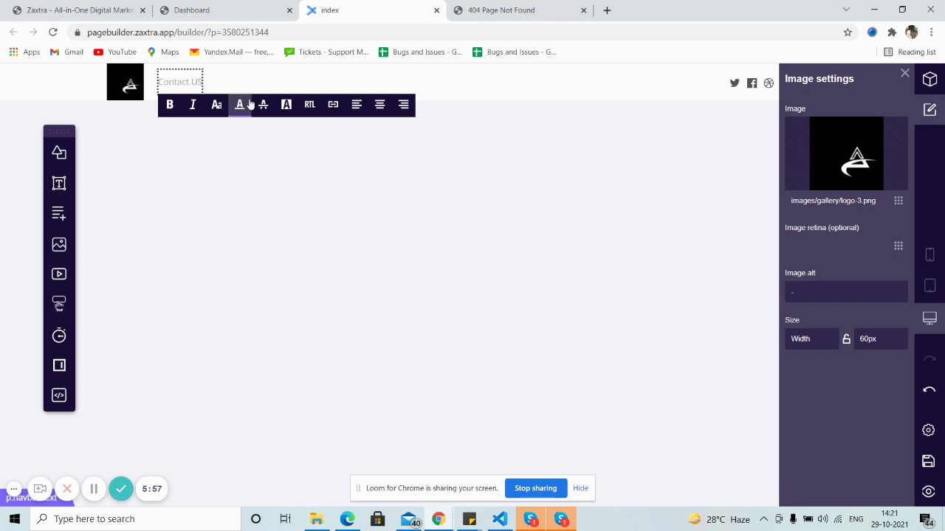
left_click(237, 182)
mouse_move(178, 90)
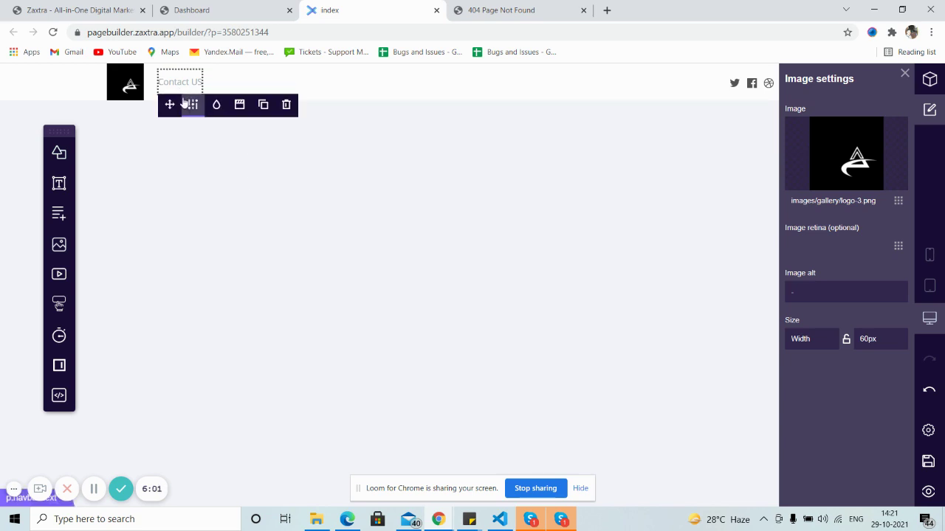
Add the Navigations block with navbar links and a green Download button, and delete the logo-and-social navigation section
left_click(920, 79)
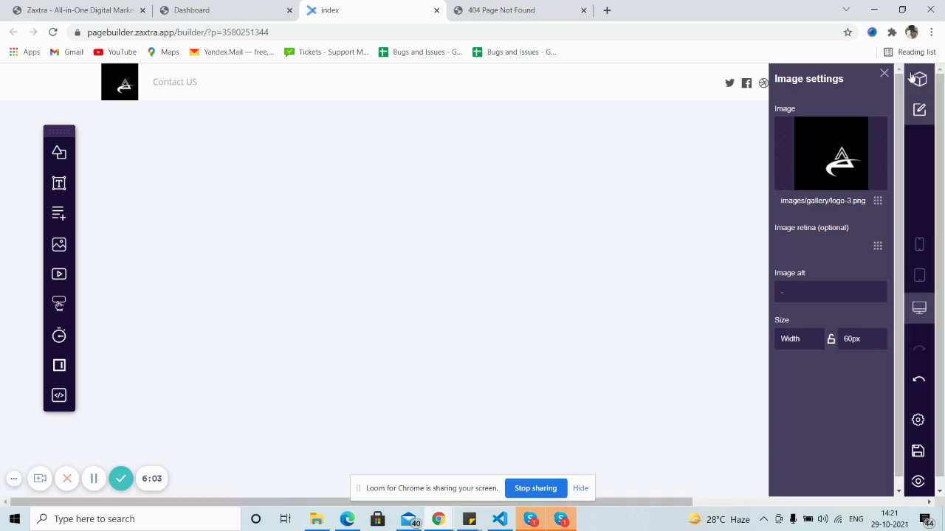
left_click(884, 76)
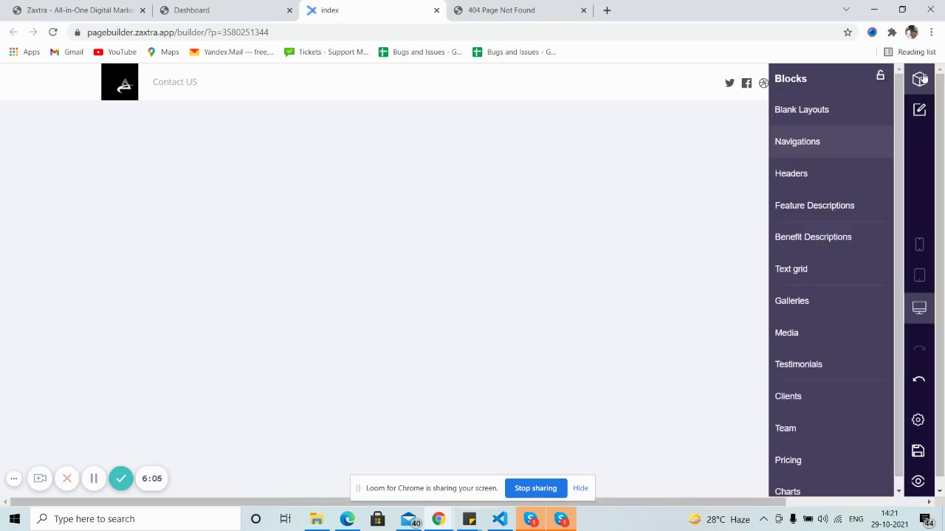
left_click(801, 88)
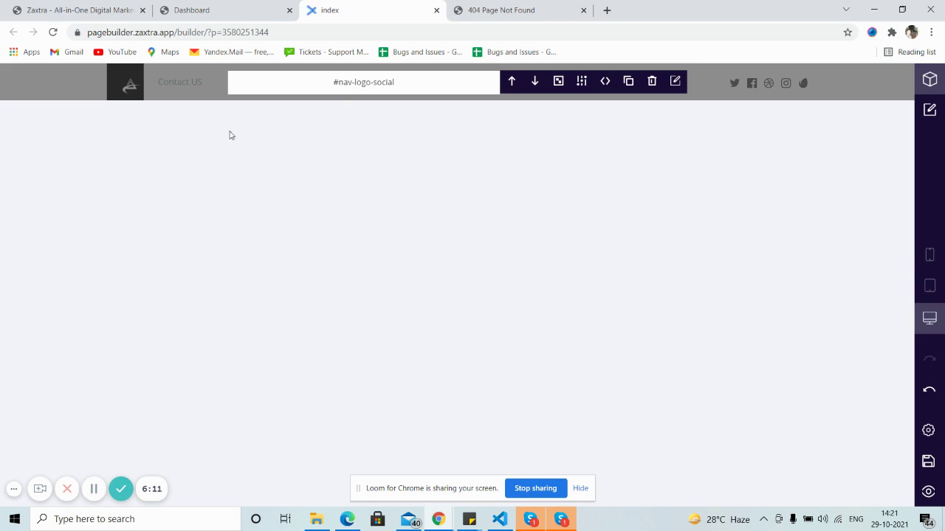
mouse_move(908, 184)
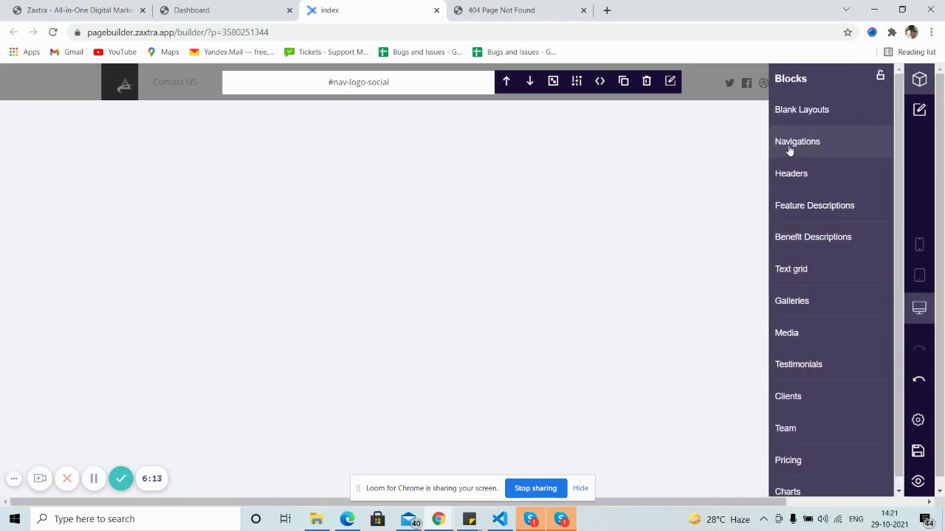
left_click(790, 150)
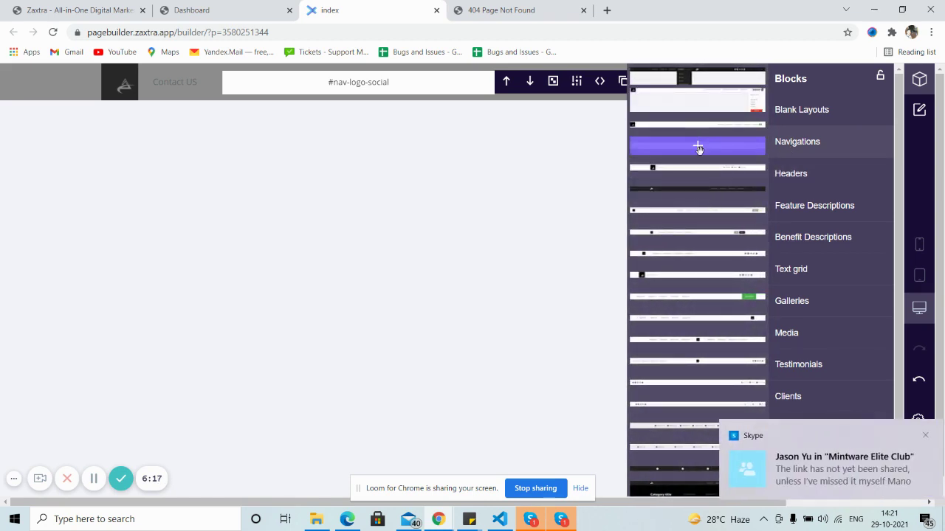
left_click(705, 297)
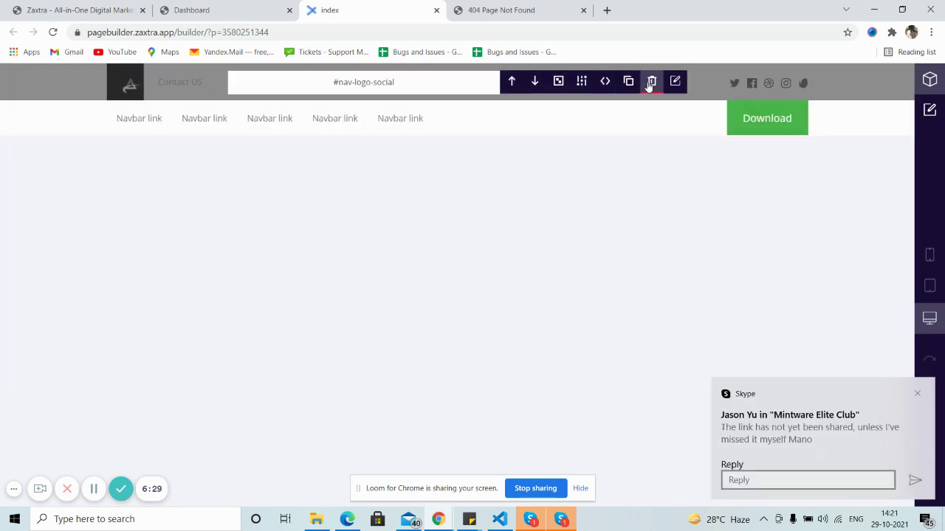
left_click(651, 83)
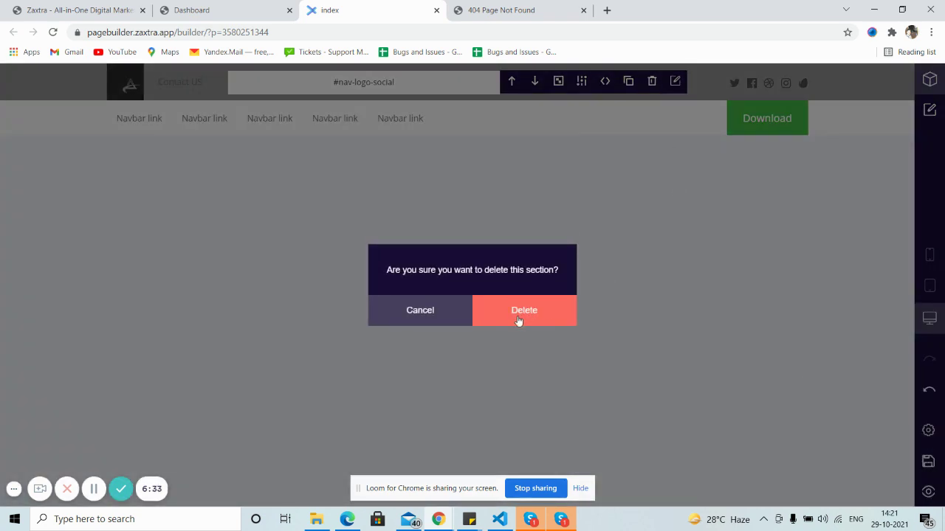
left_click(519, 320)
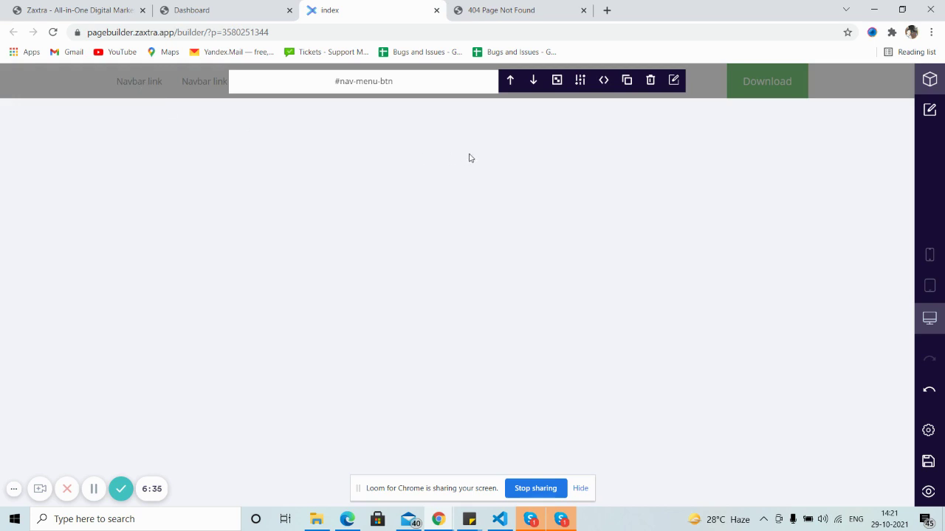
Replace the first navbar link's text with "Contact Us" in the new navigation block
left_click(921, 113)
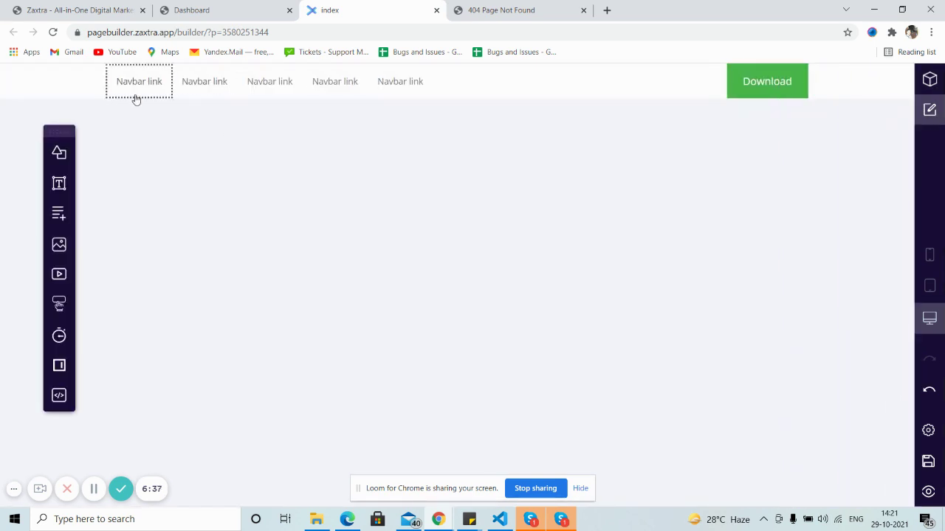
double_click(133, 83)
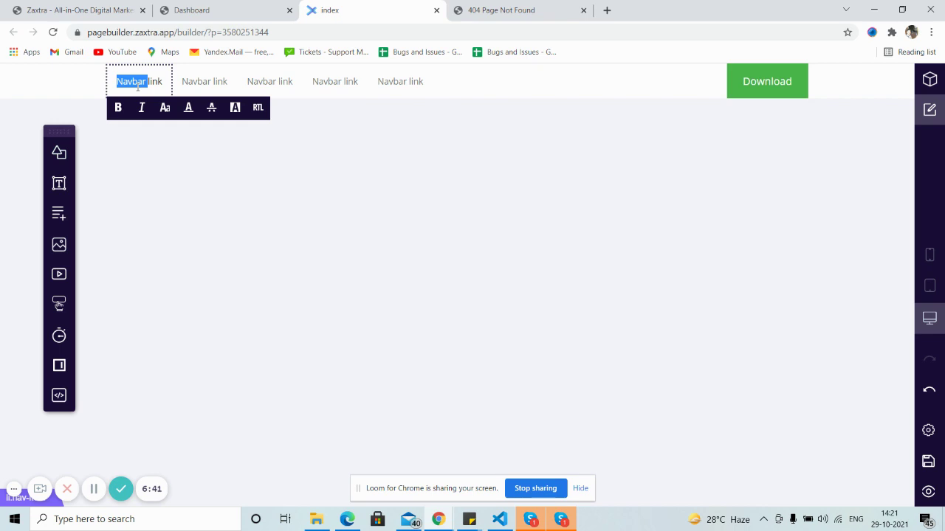
left_click_drag(163, 81, 117, 82)
key("BackSpace")
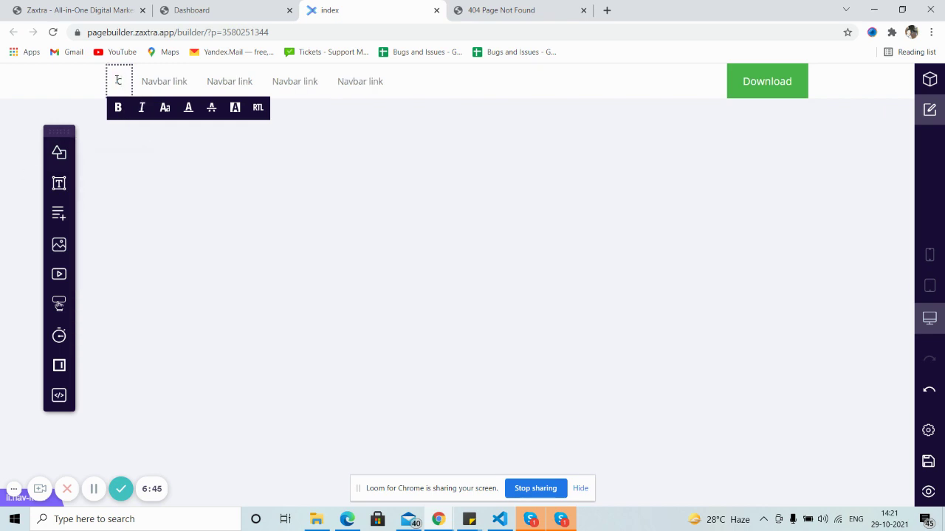
type("Contact")
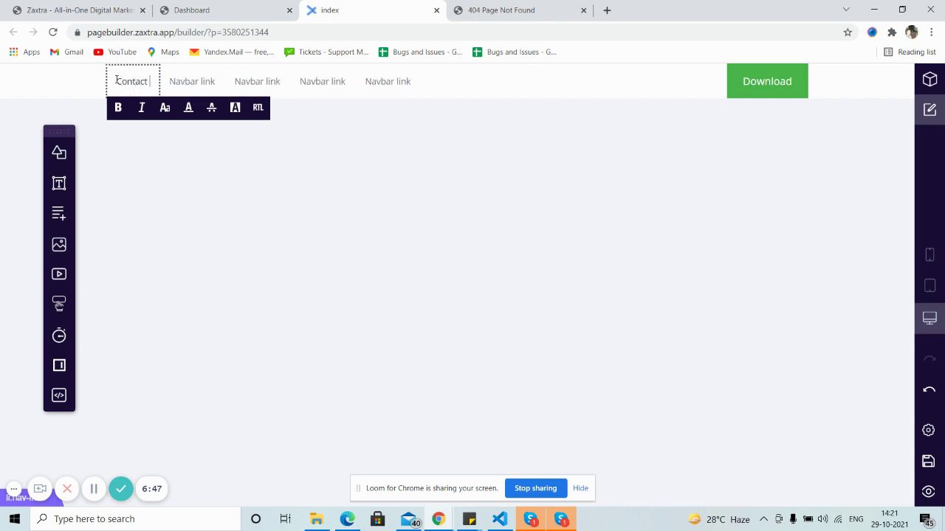
type(" Us")
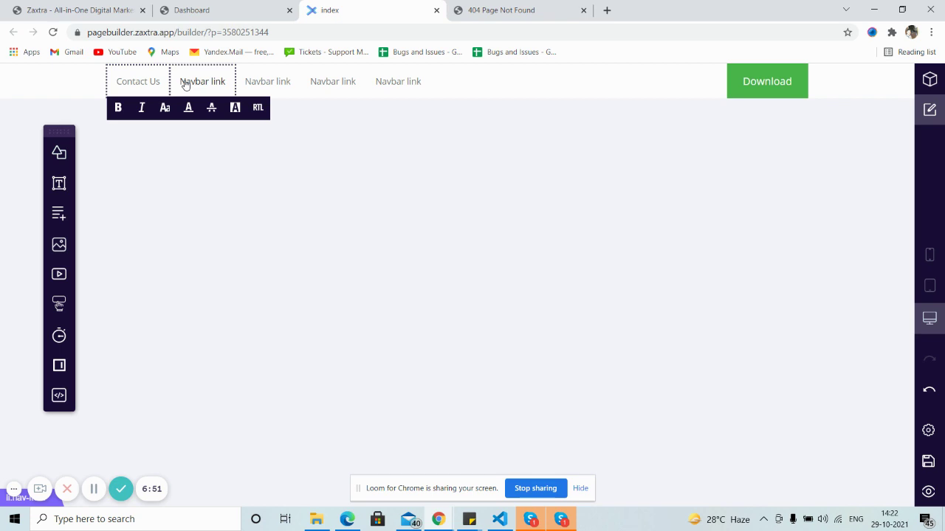
Replace the second navbar link's text with "Blogs"
left_click(215, 80)
key("ctrl+BackSpace")
double_click(193, 82)
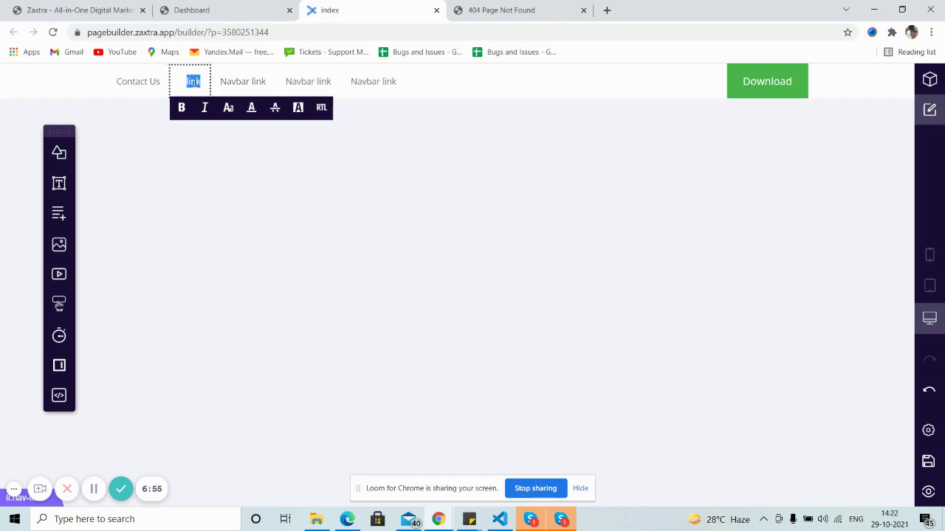
key("BackSpace")
type("Blogs")
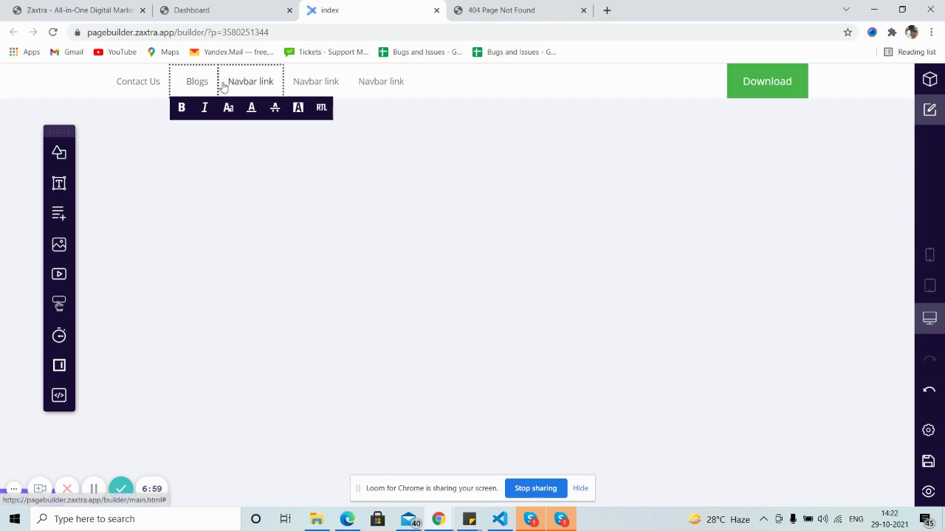
Replace the third navbar link's text with "Pricing", dismissing the chat notification
left_click(230, 80)
triple_click(268, 78)
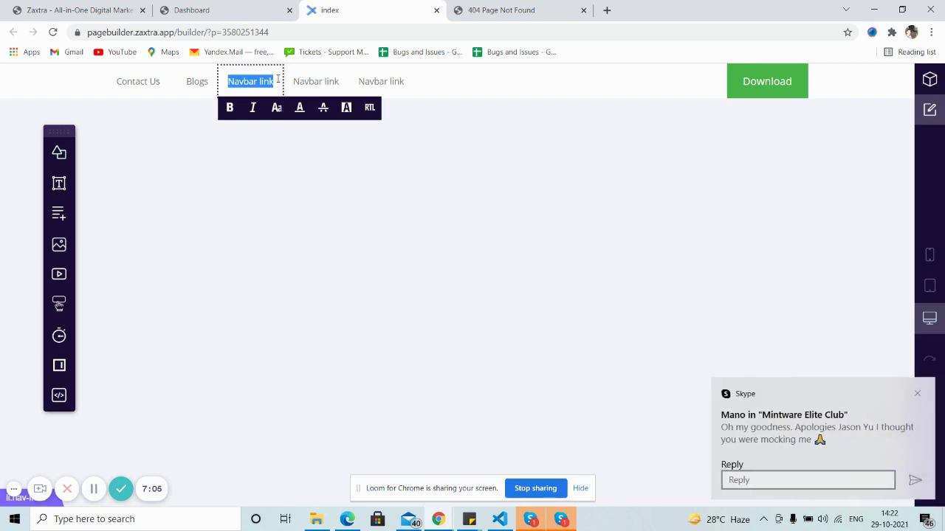
left_click(918, 395)
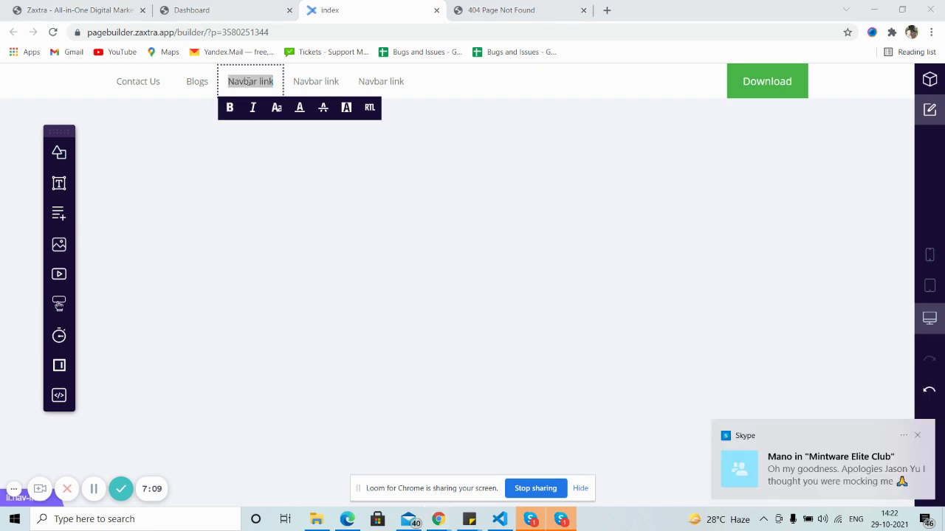
left_click(243, 84)
left_click_drag(230, 82, 279, 73)
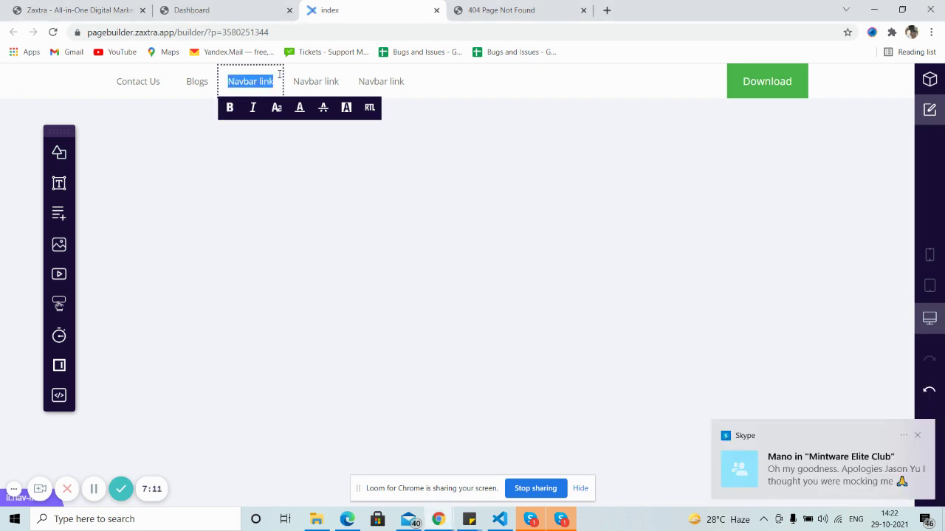
type("Pricing")
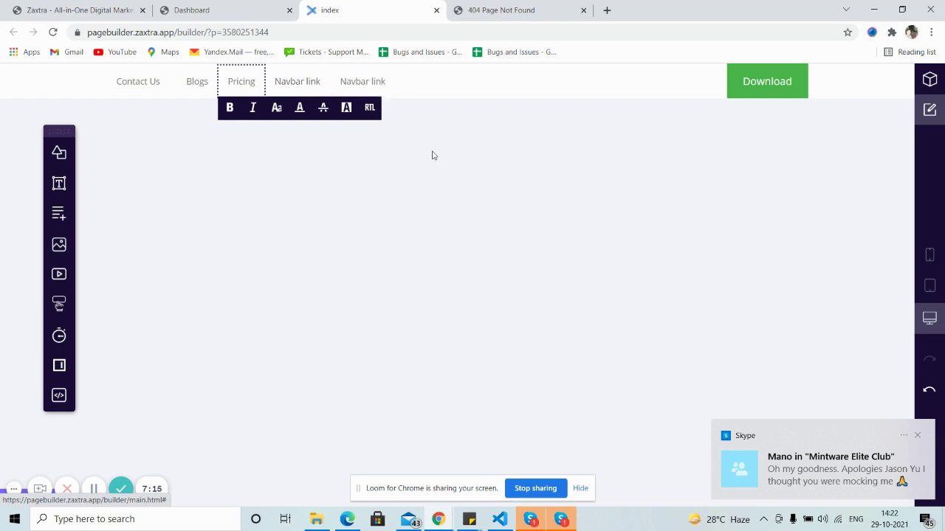
Replace the green Download button's text in the navigation block with "SignUP"
left_click(298, 84)
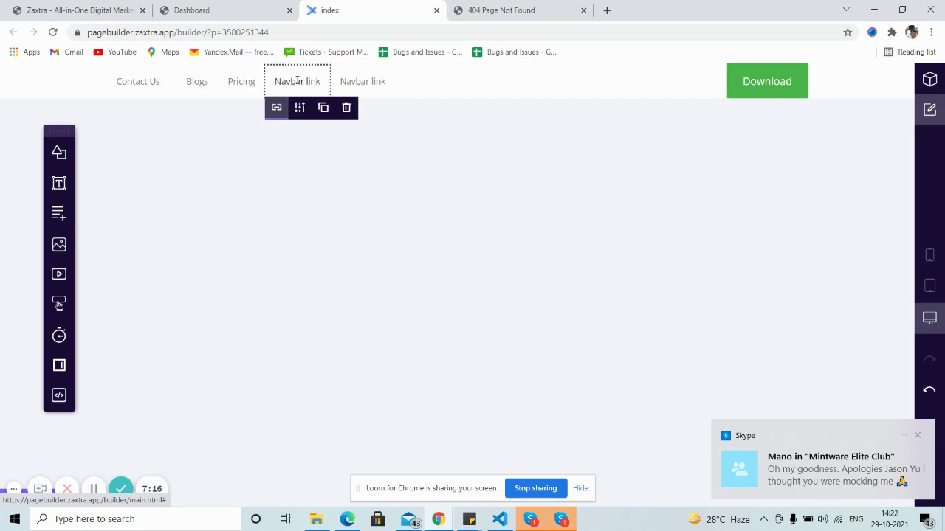
left_click(753, 87)
left_click_drag(744, 86, 798, 92)
key("BackSpace")
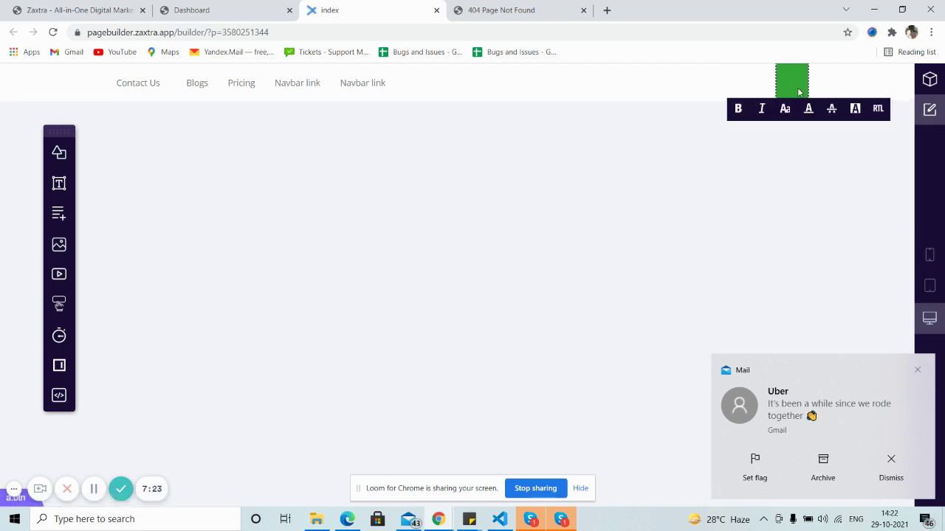
type("SignUP")
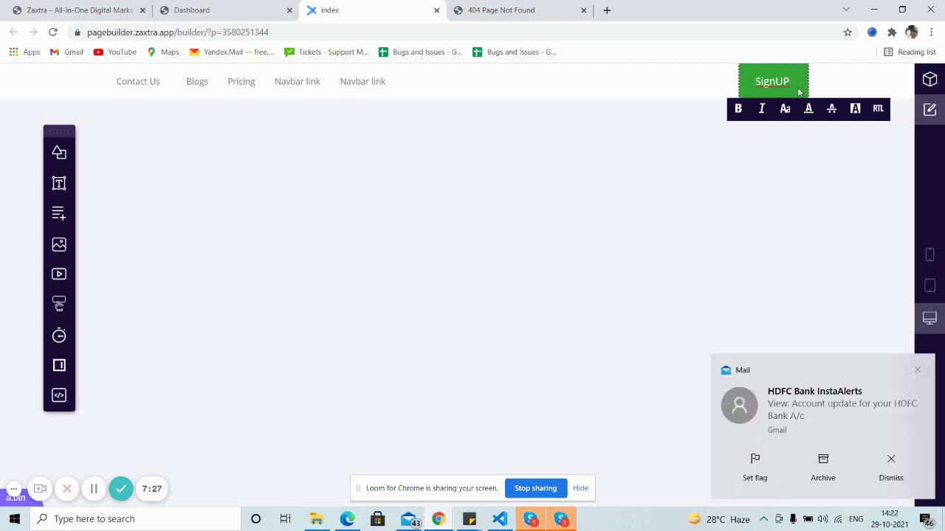
key("BackSpace")
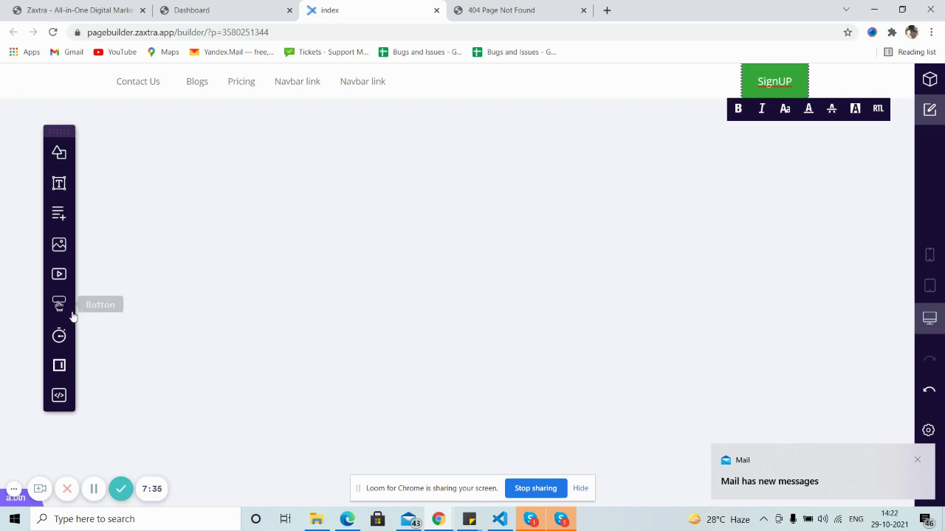
Try to add a second button element to the navigation block between the links and the SignUP button
left_click_drag(59, 305, 579, 119)
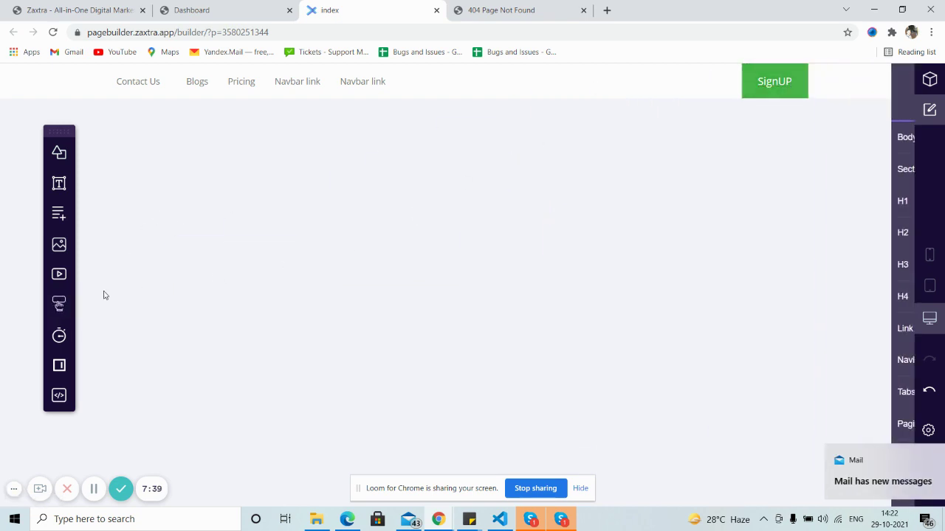
left_click_drag(68, 299, 605, 76)
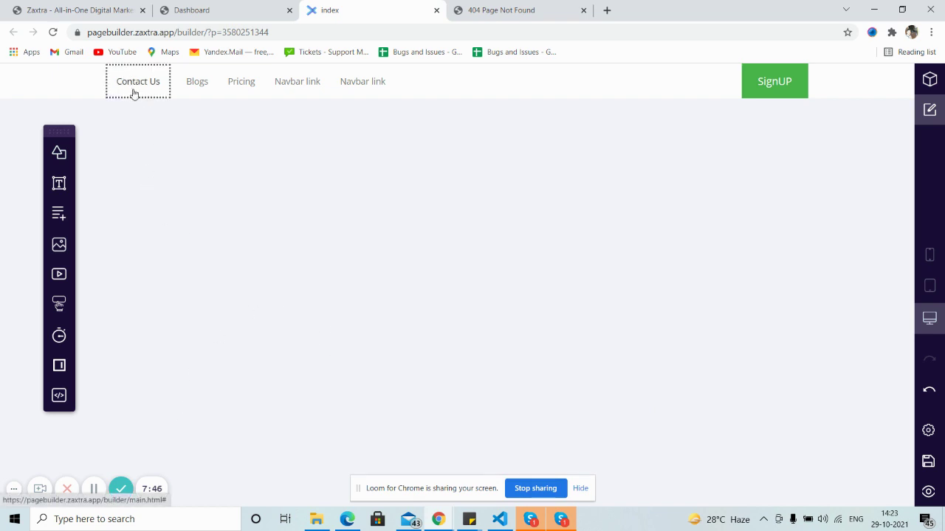
Open the link settings of the "Contact Us" navbar link, review the available link types, and close the settings
left_click(195, 84)
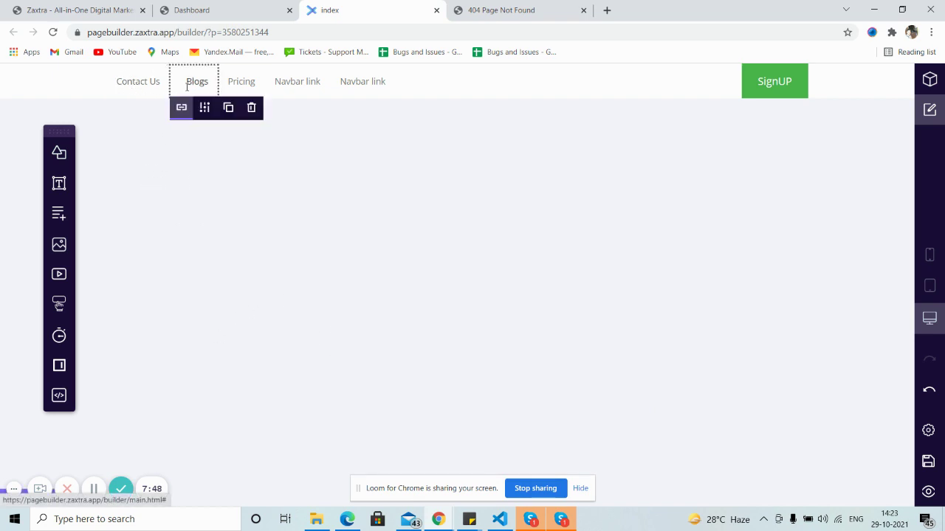
left_click(118, 83)
left_click(242, 83)
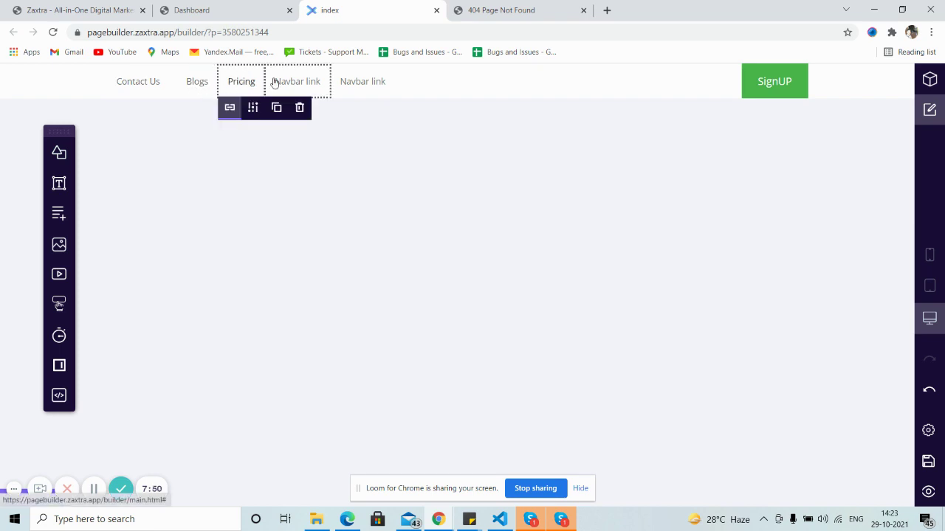
left_click(158, 85)
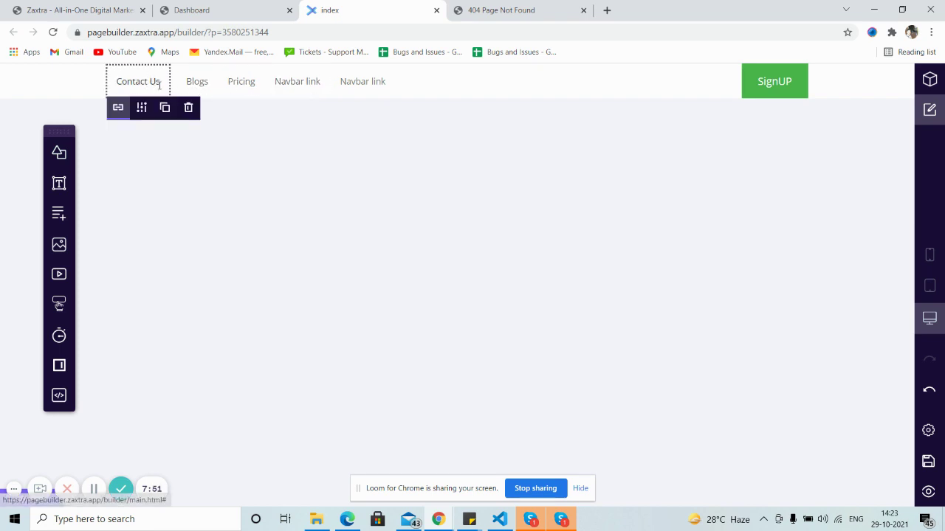
left_click(117, 109)
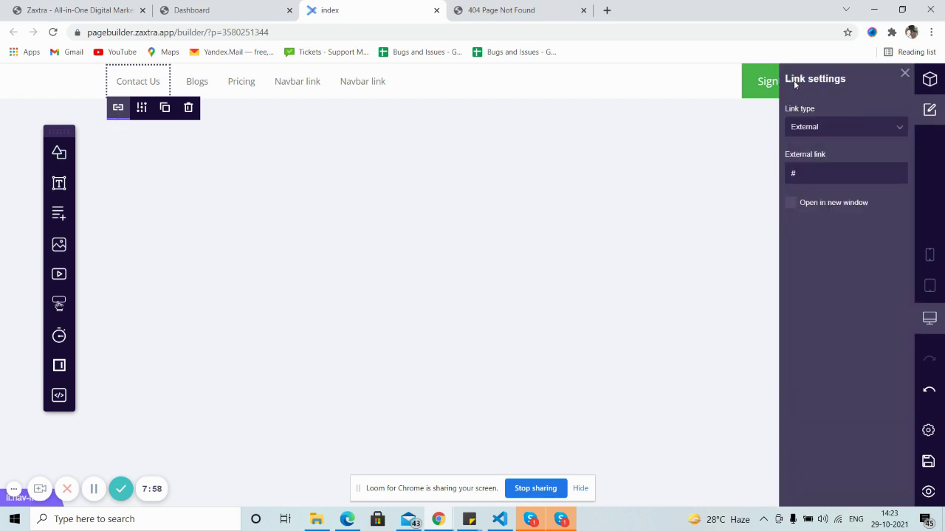
left_click(818, 130)
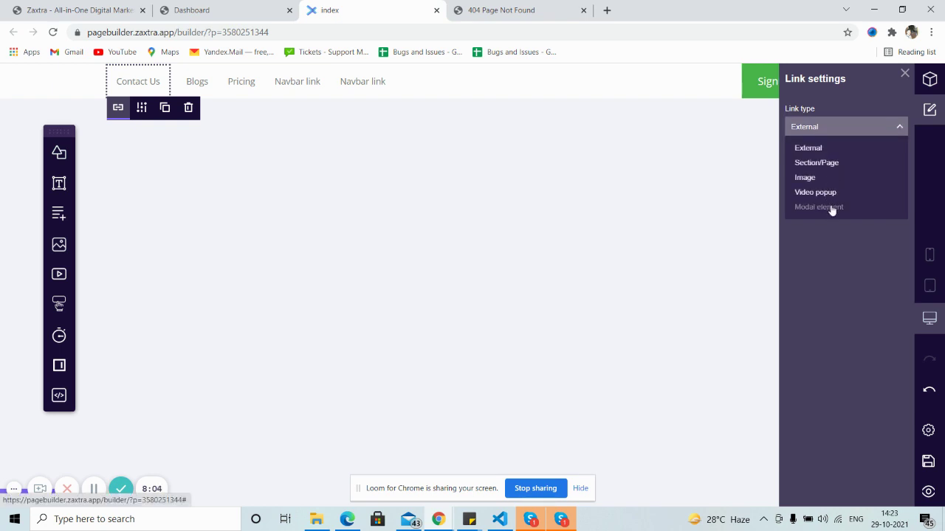
left_click(832, 134)
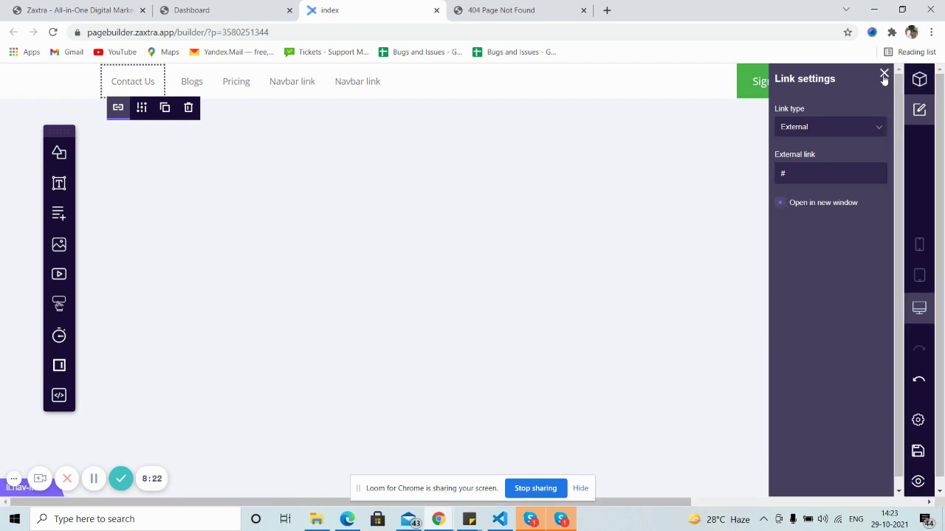
left_click(884, 74)
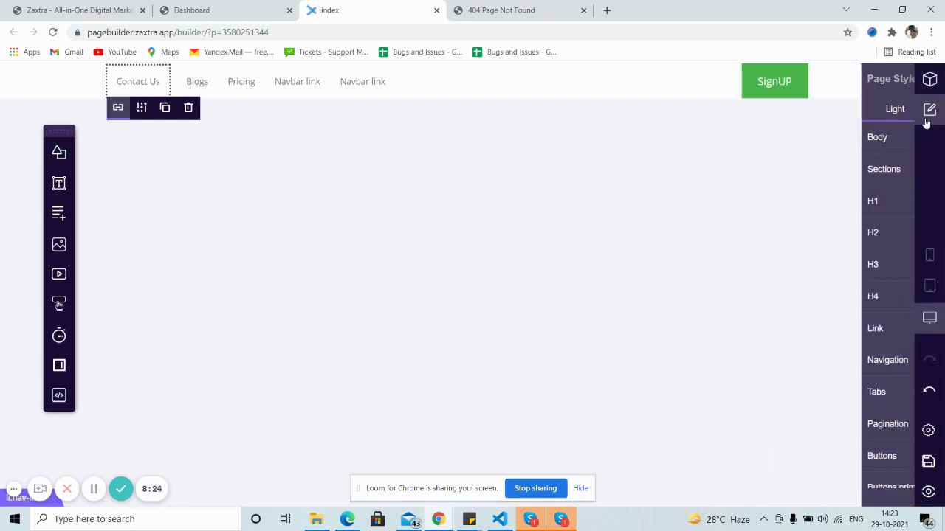
left_click(641, 175)
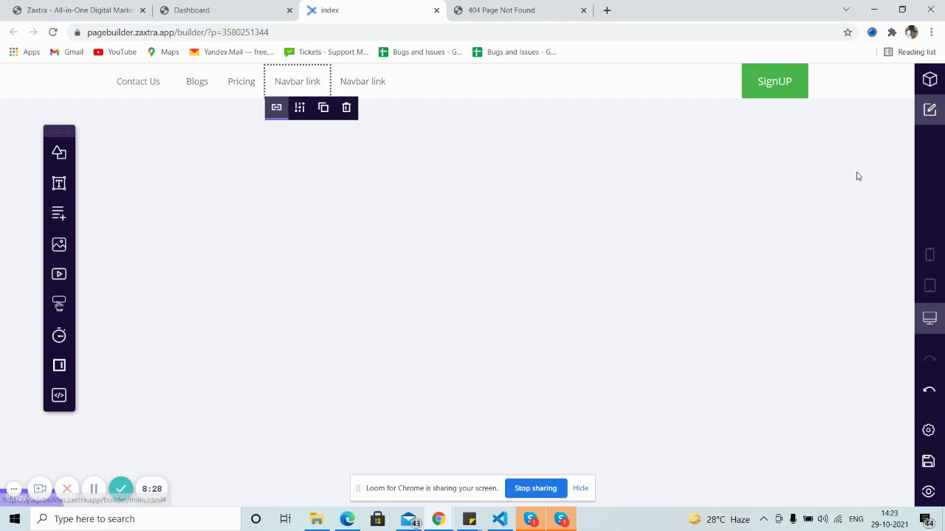
Add the blank layout block with one tall cell beside two small cells over a wide cell, beneath the navigation block
left_click(926, 83)
left_click(920, 83)
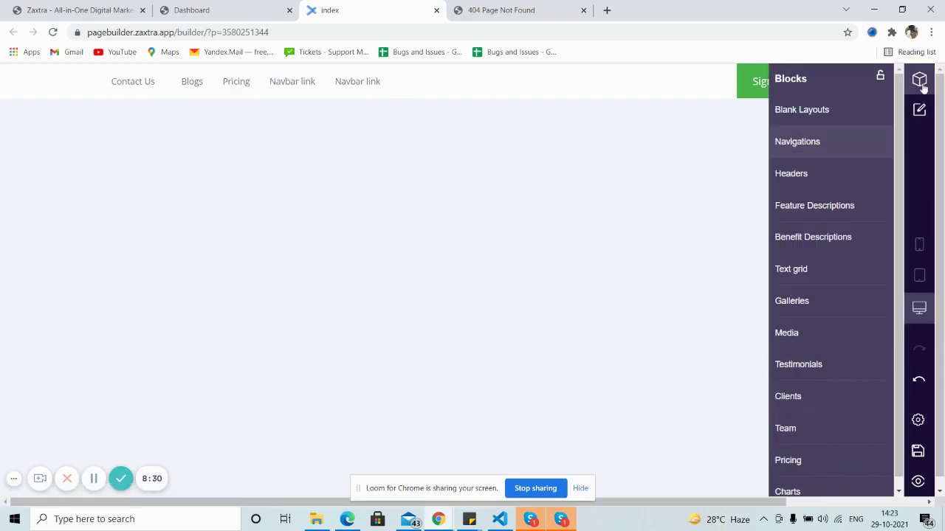
left_click(815, 117)
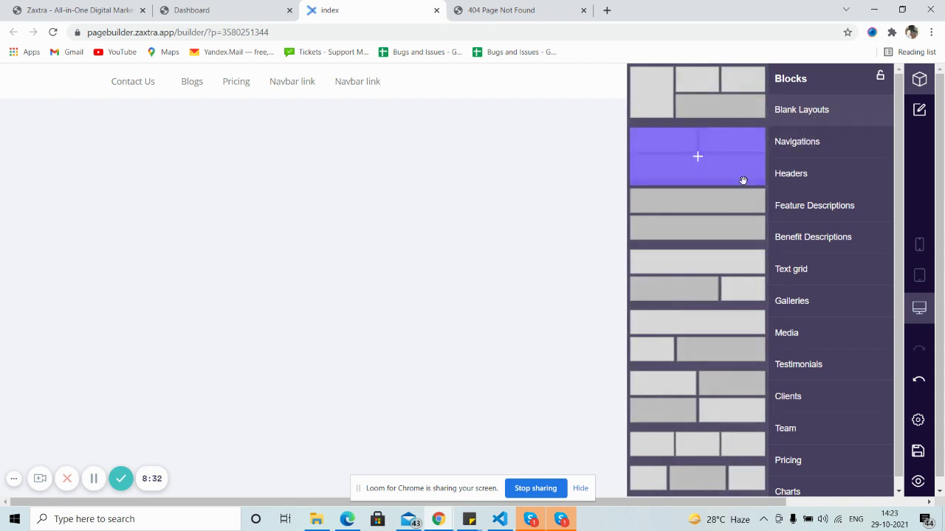
scroll(698, 325, "down", 5)
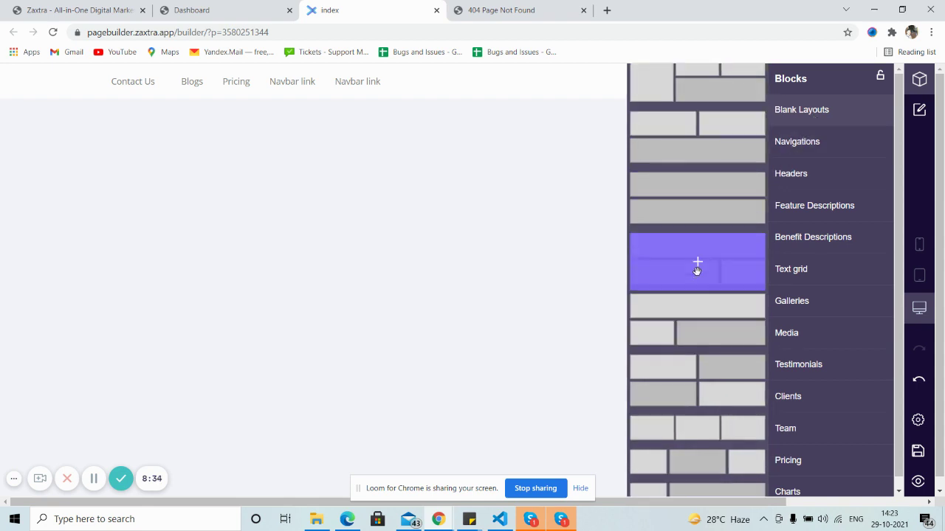
scroll(688, 383, "up", 5)
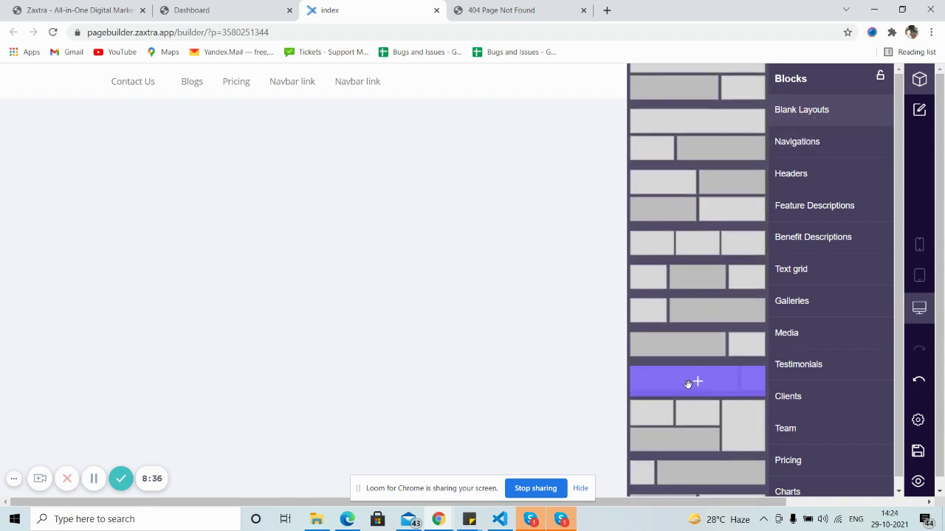
left_click(678, 92)
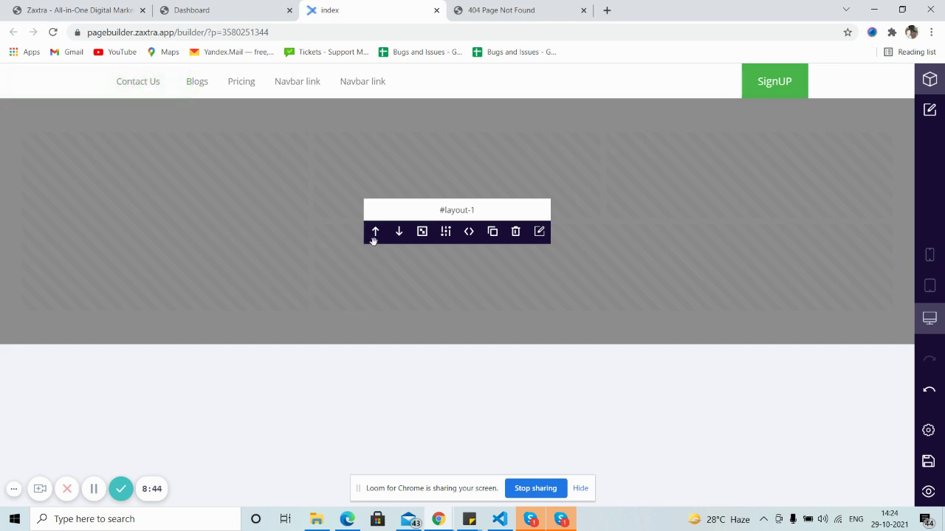
Place an image element in the tall cell of the new layout block and select it
left_click(925, 113)
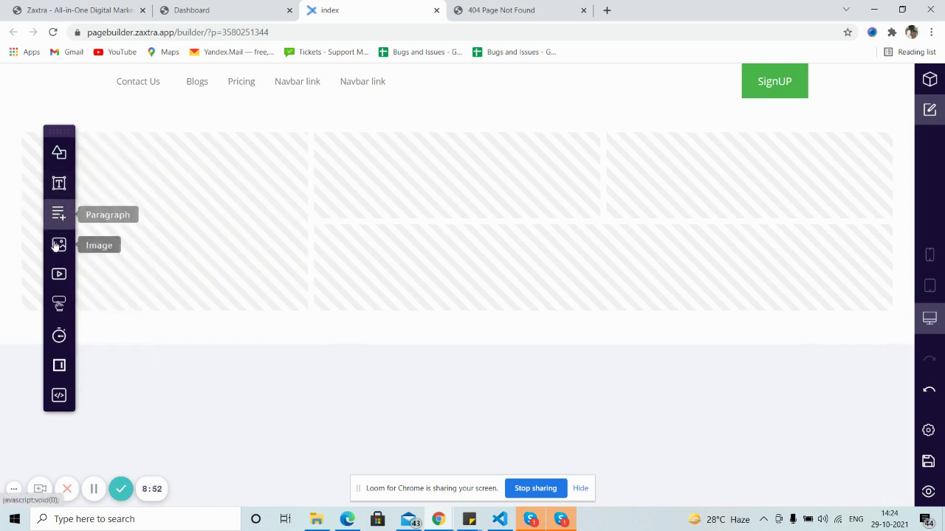
left_click_drag(59, 248, 130, 185)
left_click(150, 216)
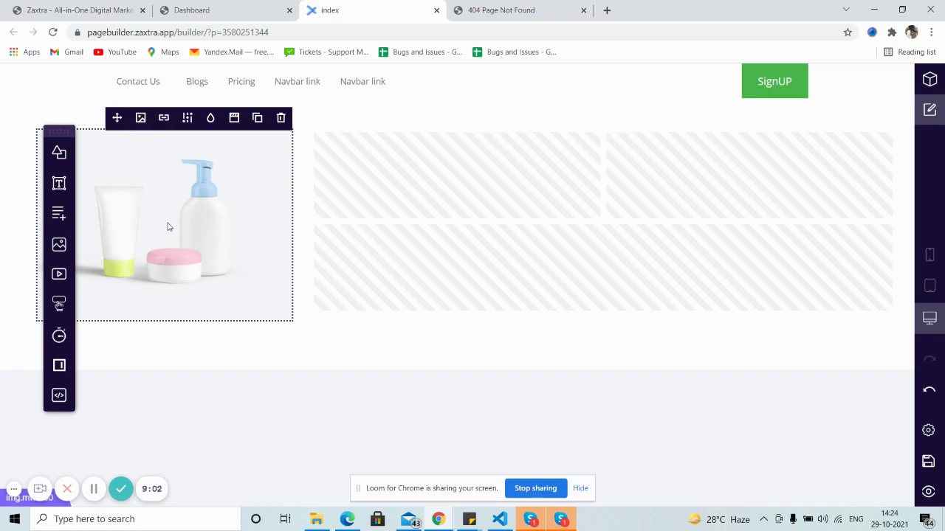
Replace the tall cell's placeholder image with item-shop-1.jpg from the General image library
left_click(141, 120)
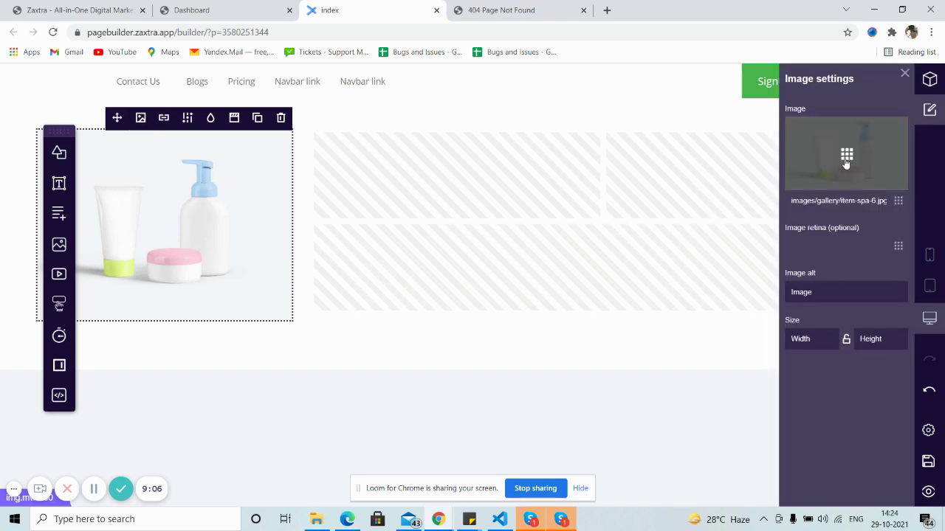
left_click(845, 159)
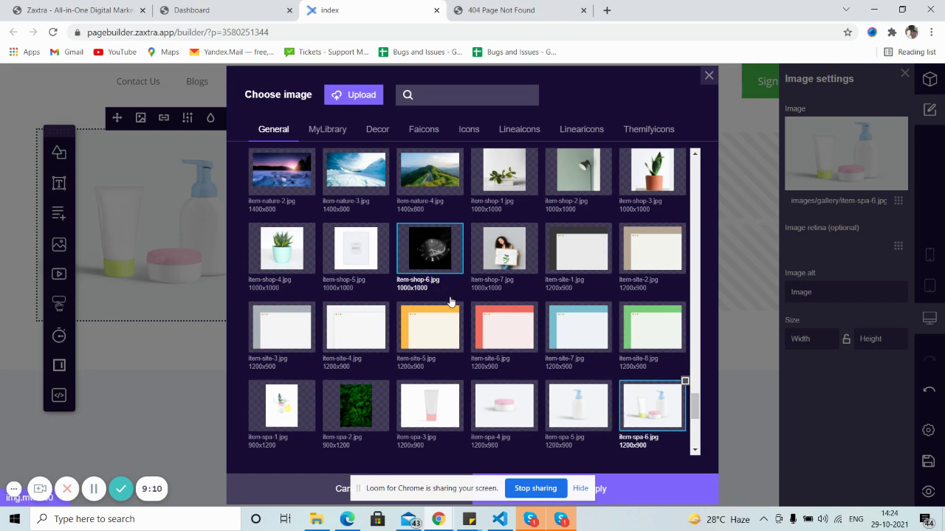
scroll(452, 301, "down", 3)
scroll(454, 302, "up", 4)
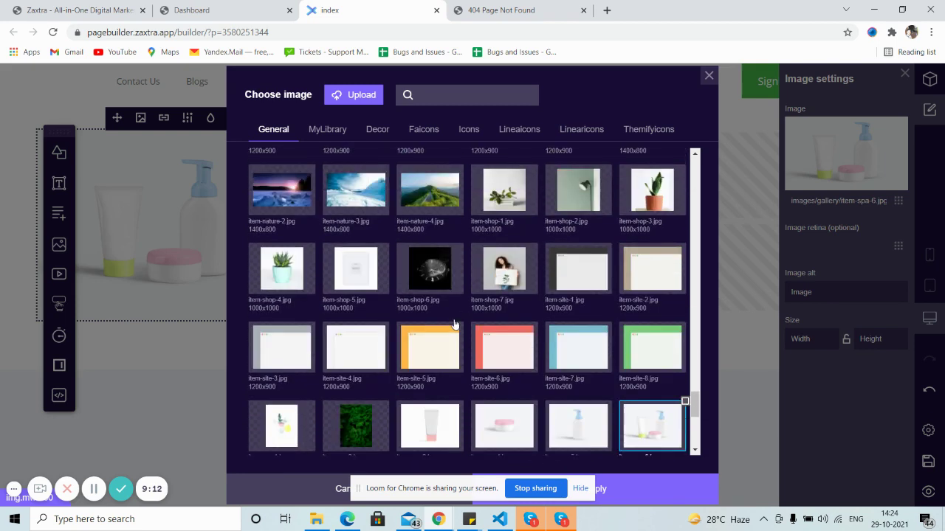
scroll(465, 275, "up", 1)
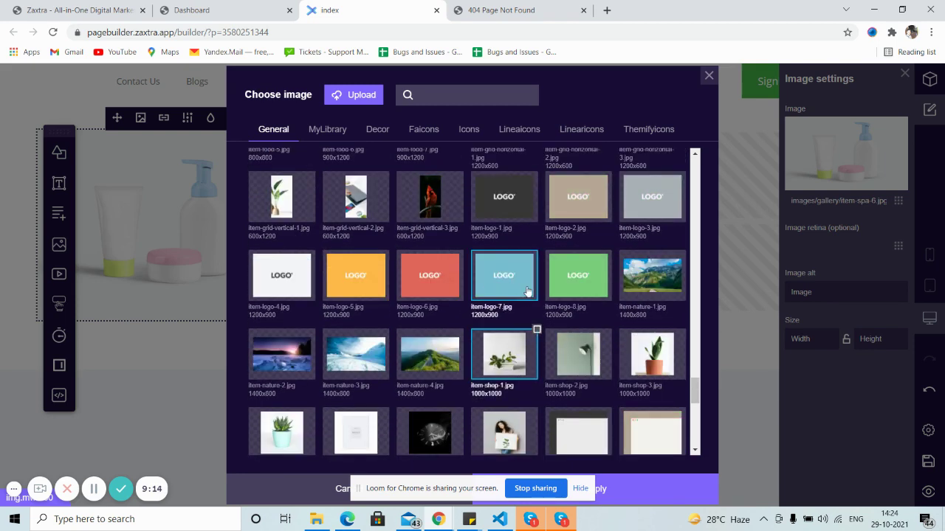
scroll(555, 350, "down", 6)
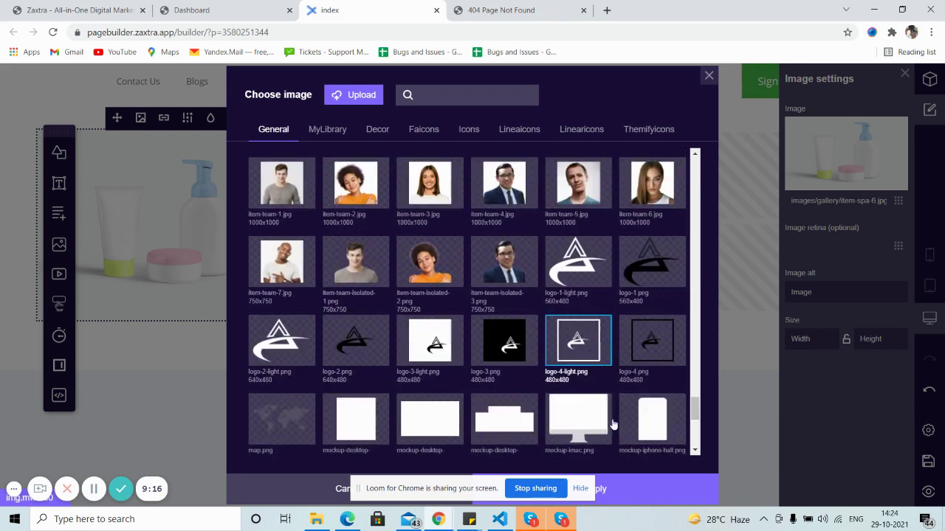
left_click(657, 489)
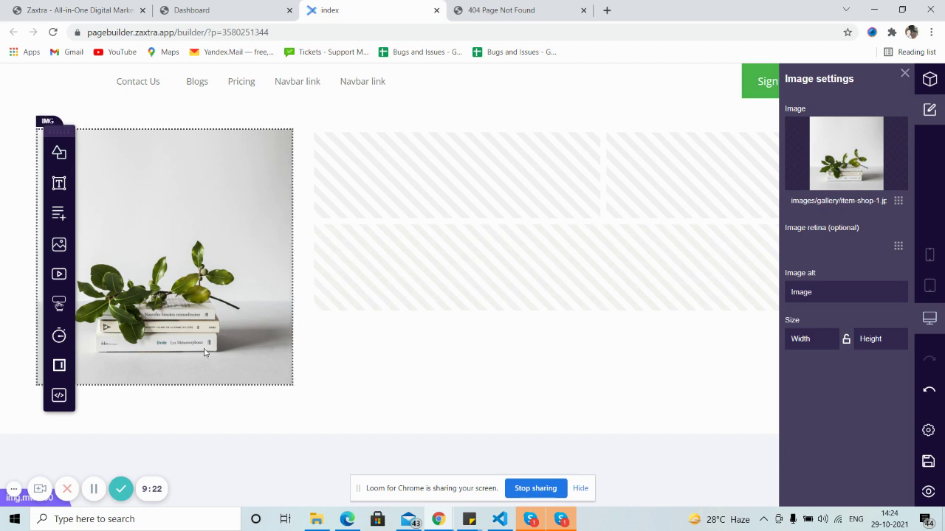
Add a title element to the small cell beside the plant image and make its text editable
left_click_drag(59, 185, 396, 177)
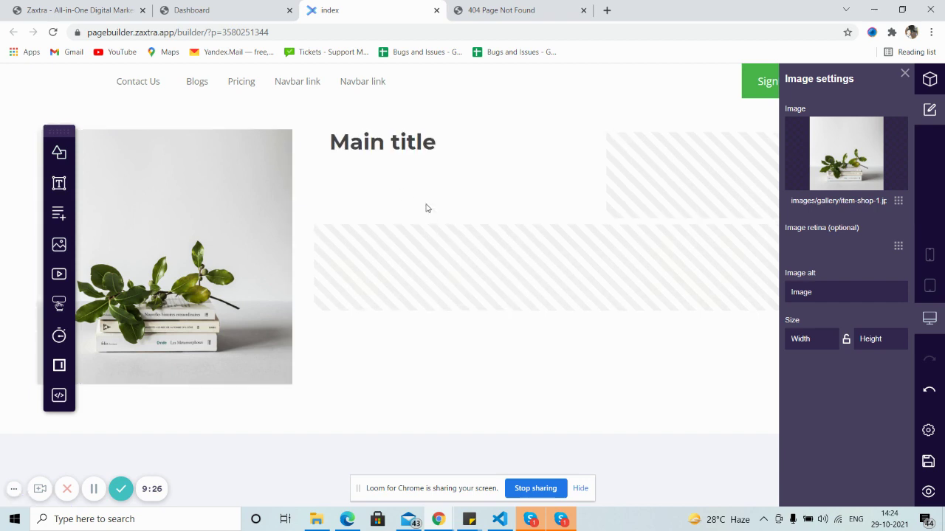
left_click_drag(450, 146, 399, 140)
left_click(398, 140)
triple_click(331, 141)
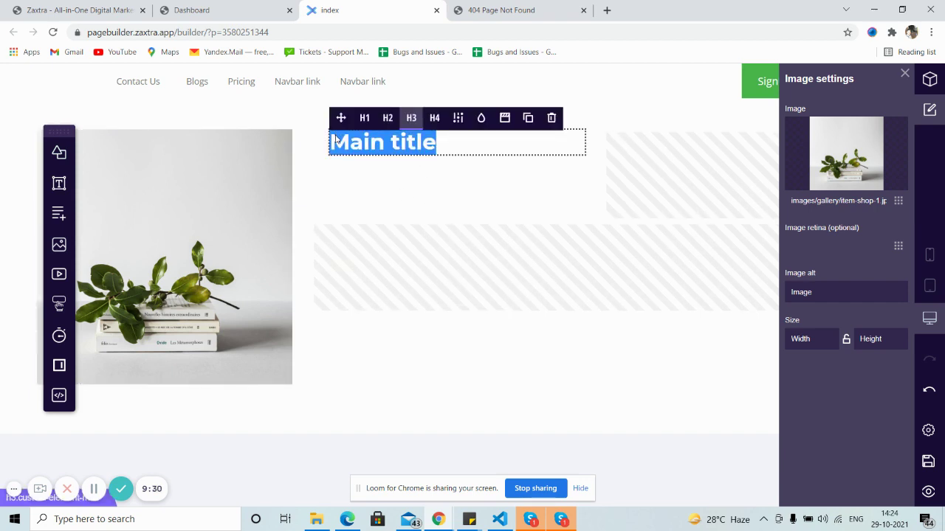
left_click(460, 145)
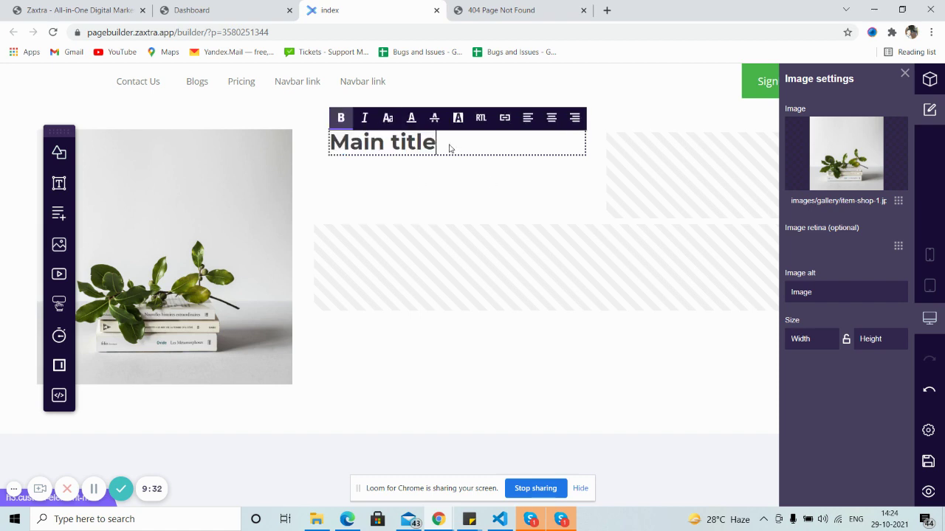
Replace the "Main title" placeholder text with "Welcome to the new world."
left_click_drag(447, 146, 334, 148)
key("BackSpace")
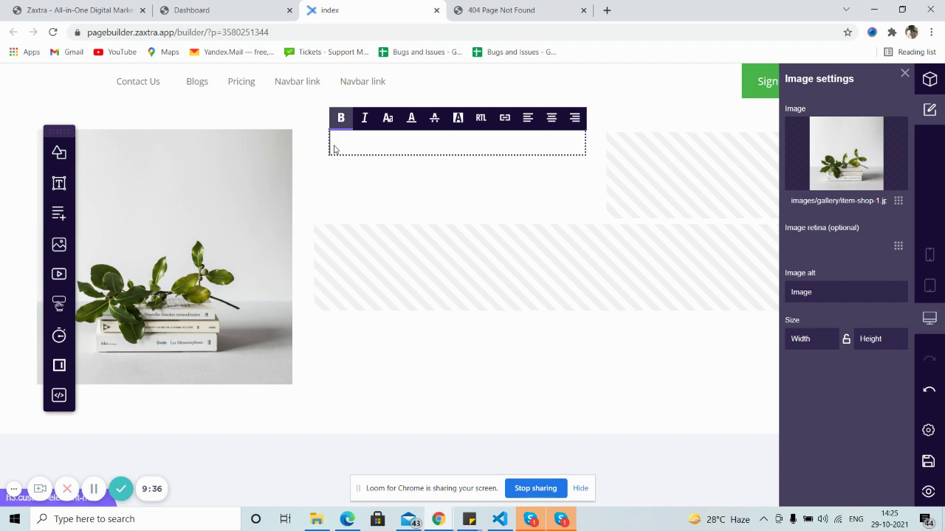
type("Wel")
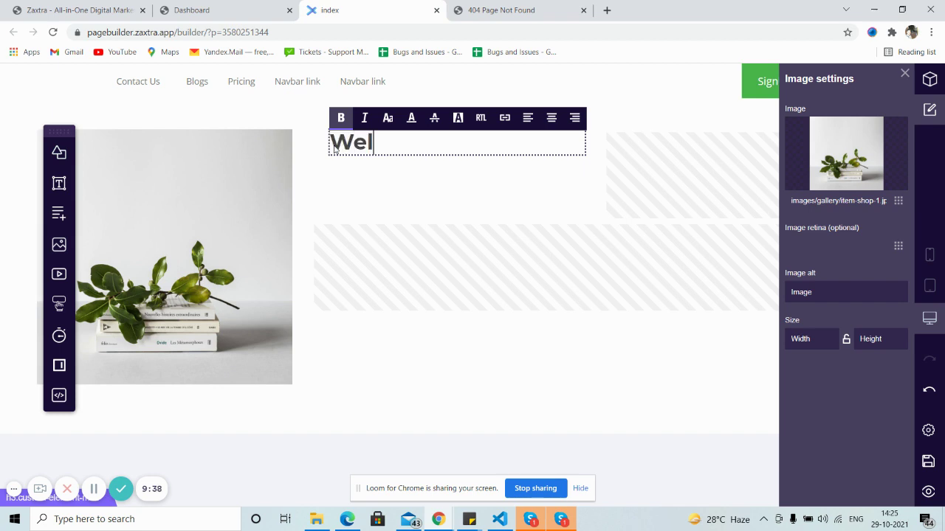
type("com to the ne")
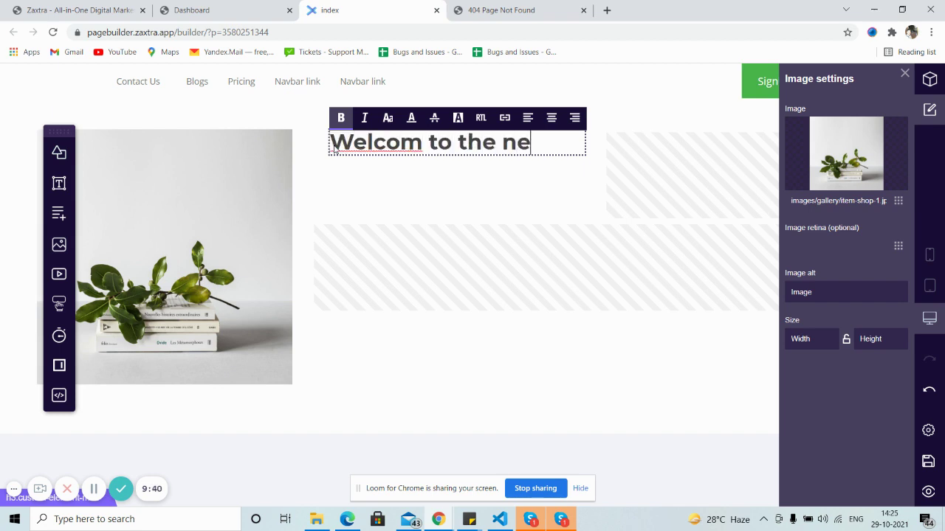
type("w world.")
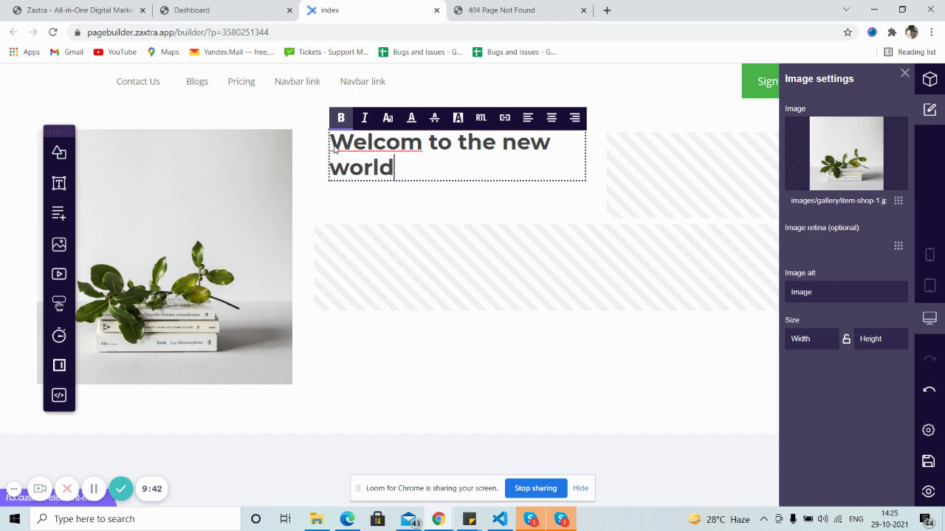
left_click(421, 144)
type("e")
left_click(426, 171)
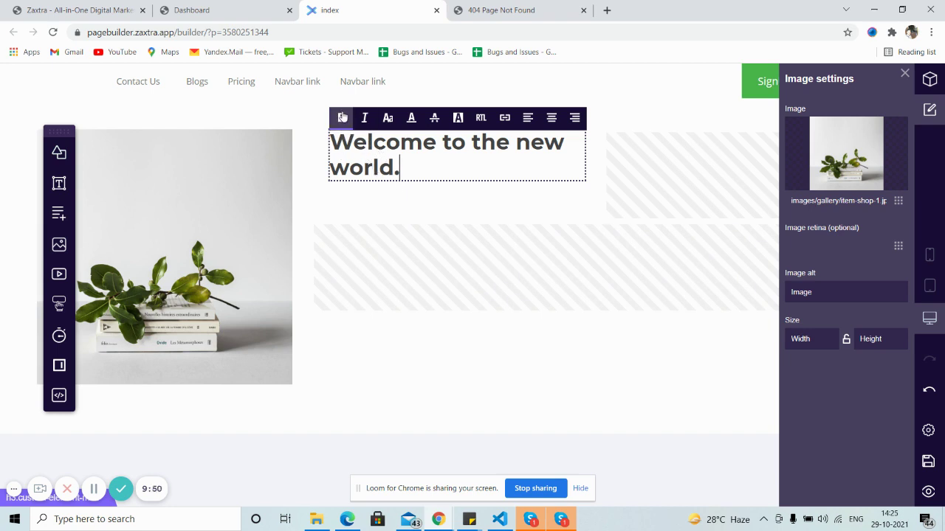
key("ctrl+a")
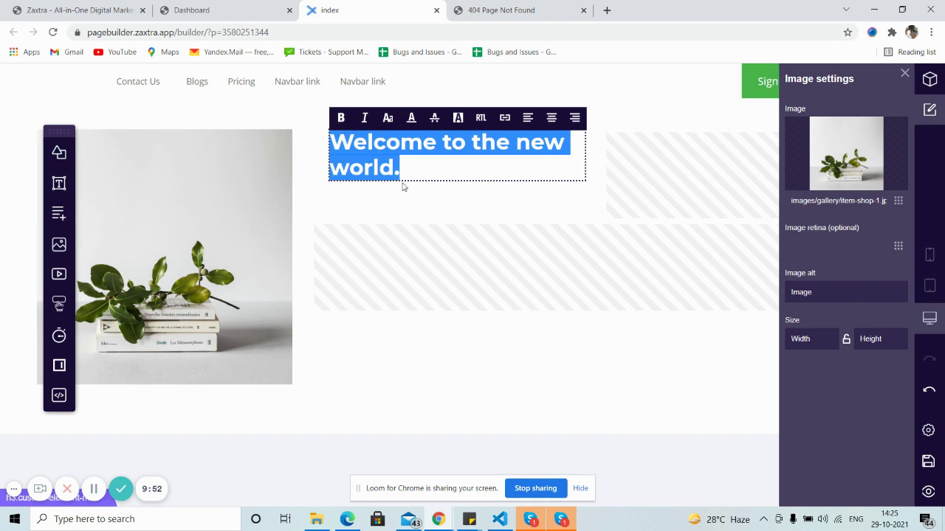
left_click(422, 167)
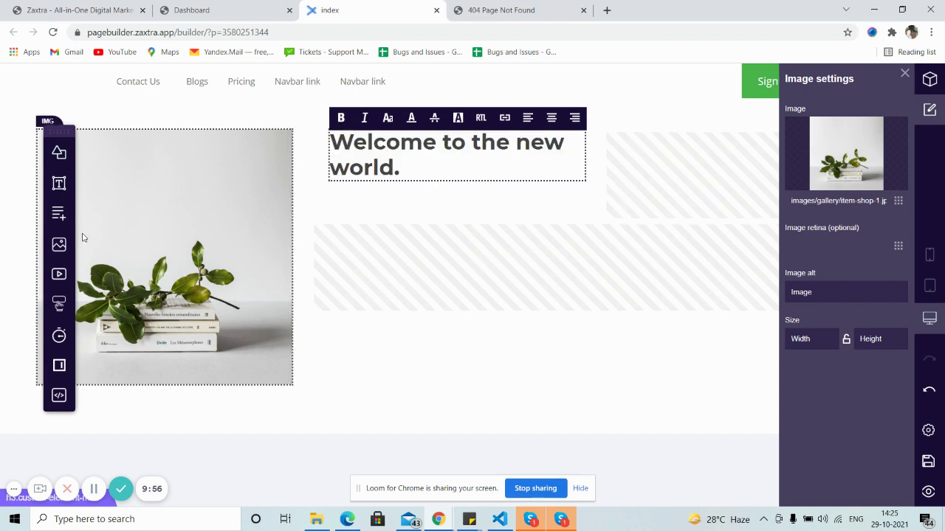
Add a paragraph element to the wide cell below the title
left_click_drag(62, 215, 369, 269)
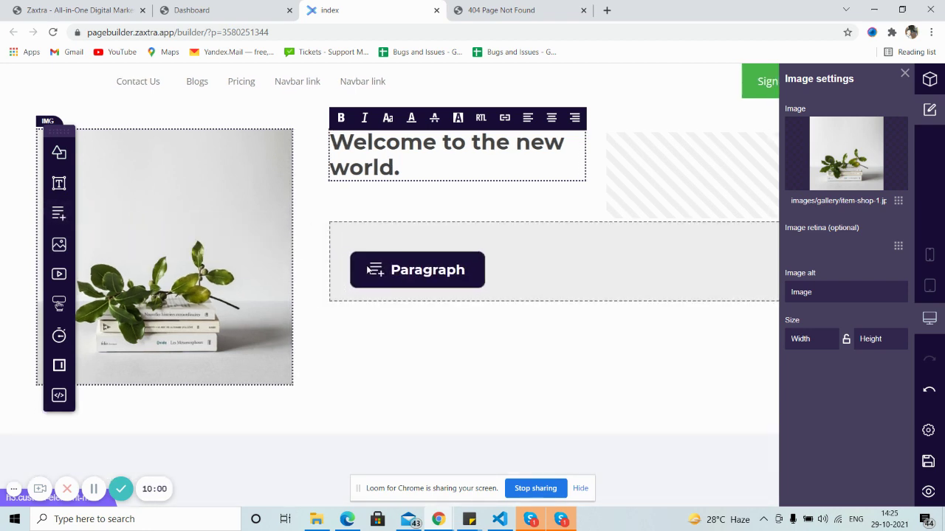
left_click_drag(368, 271, 369, 274)
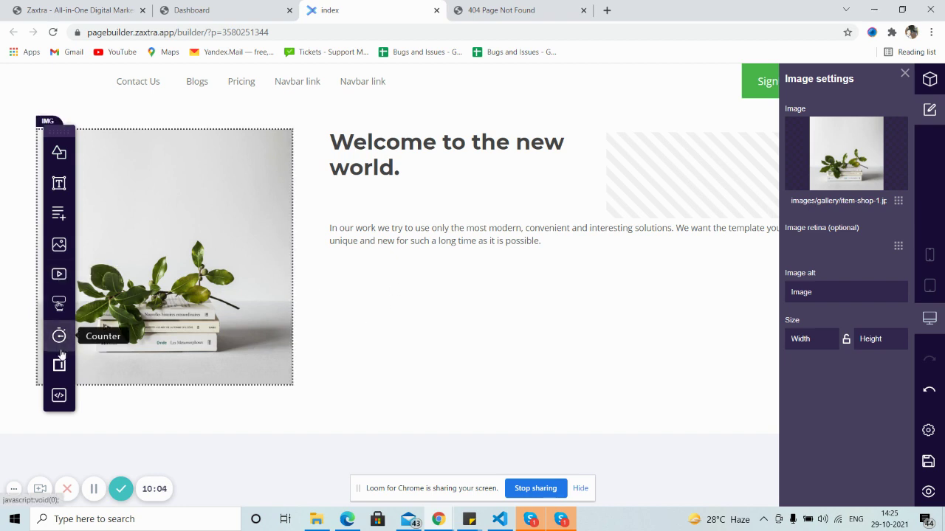
Add an image element to the empty small cell beside the title and try to reposition it
left_click_drag(62, 248, 624, 218)
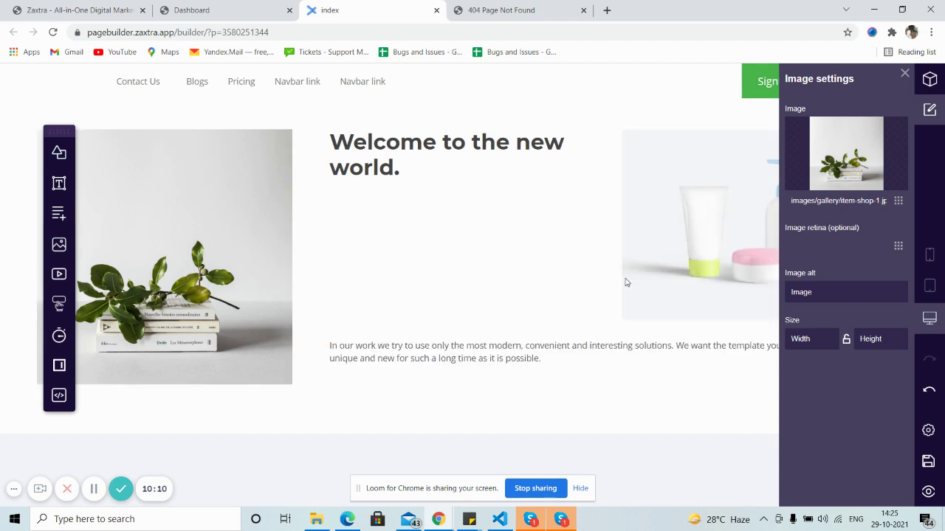
left_click(648, 243)
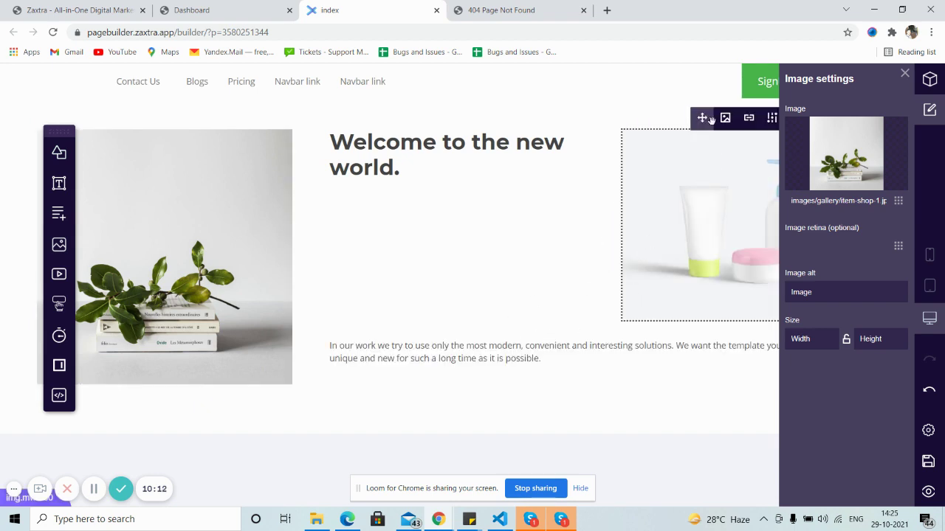
left_click_drag(702, 120, 721, 214)
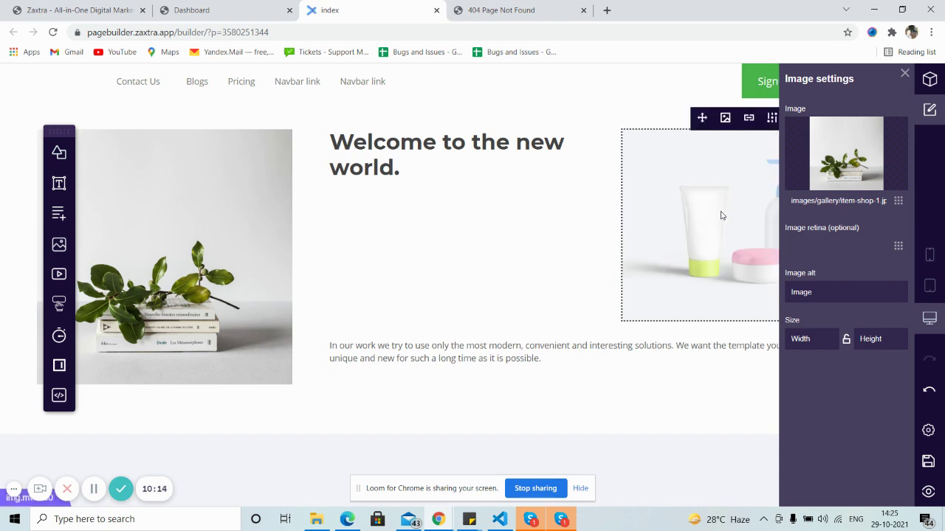
Close the image settings and delete the cosmetics image from the small cell beside the title
left_click(905, 75)
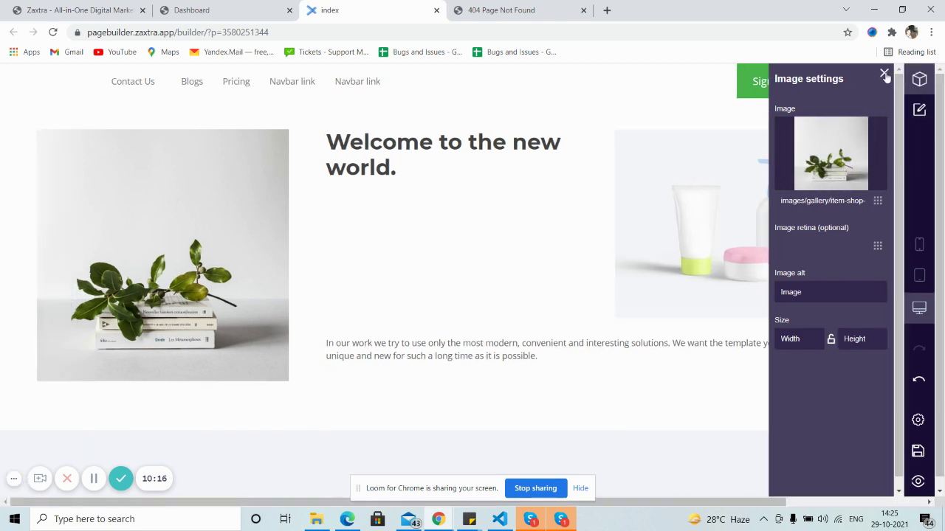
left_click(919, 109)
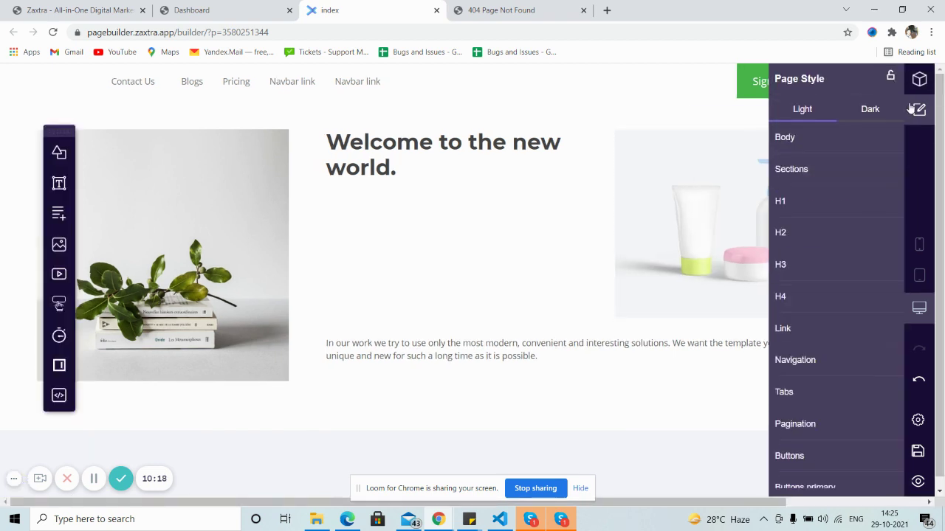
left_click(919, 79)
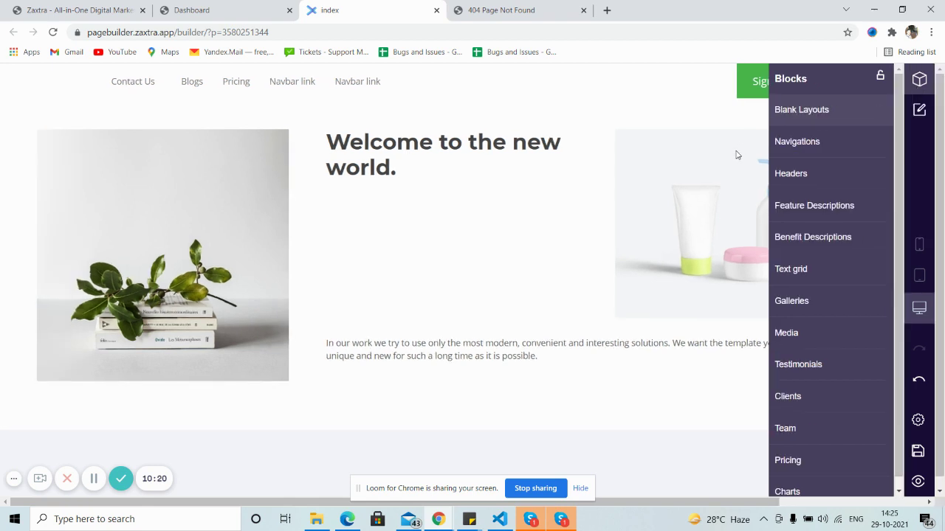
left_click(919, 109)
left_click(711, 179)
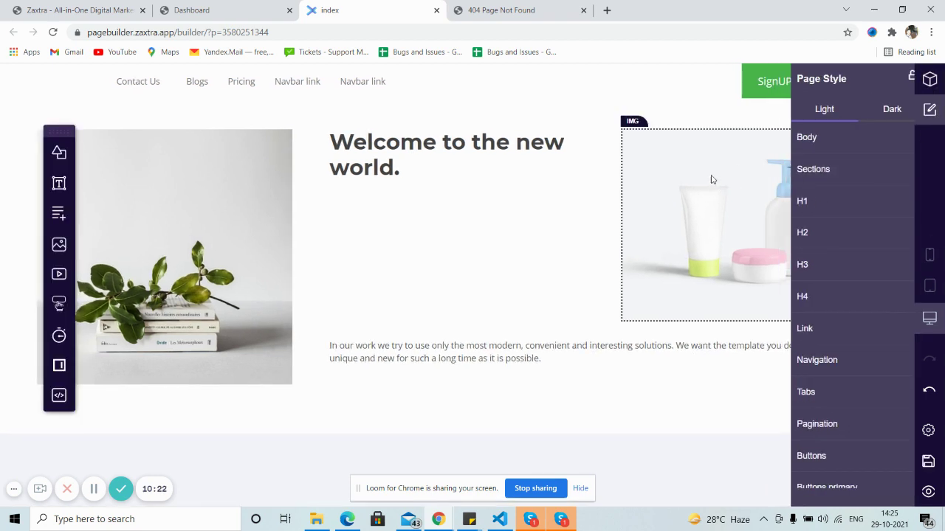
left_click(865, 120)
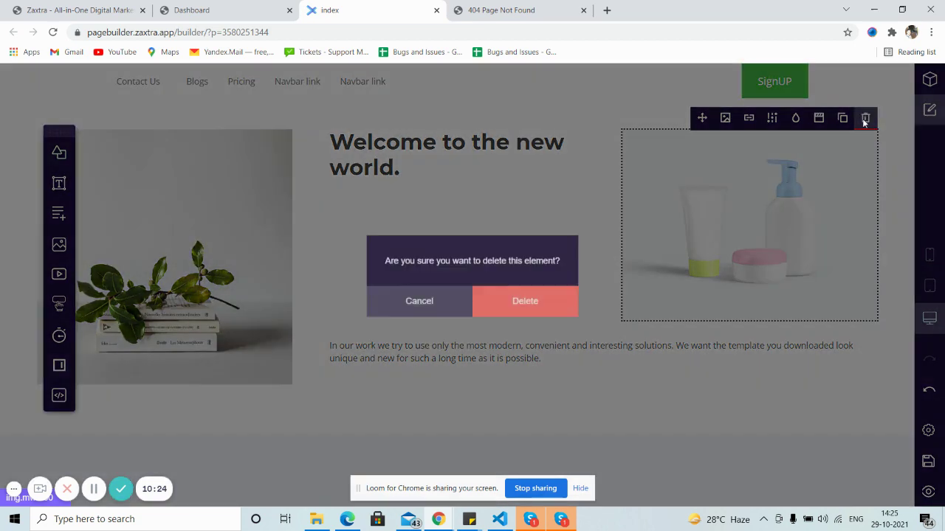
left_click(529, 311)
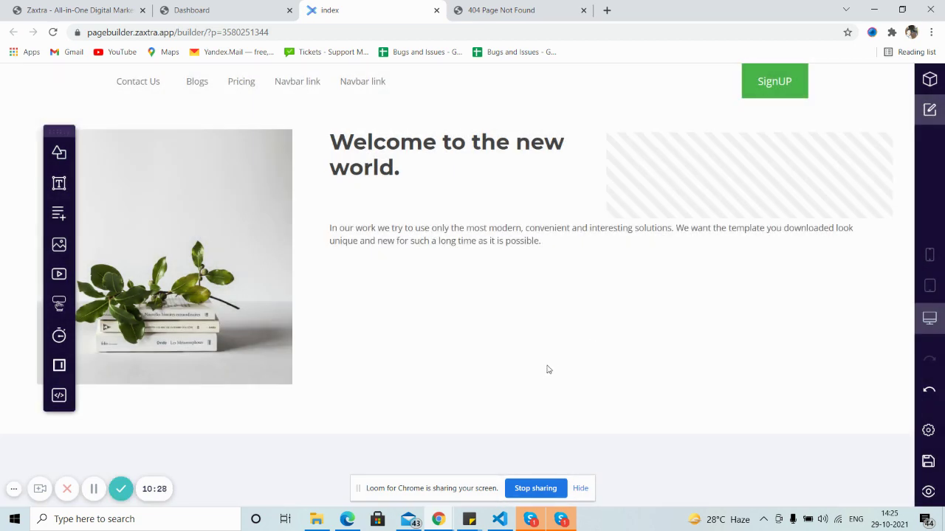
mouse_move(934, 167)
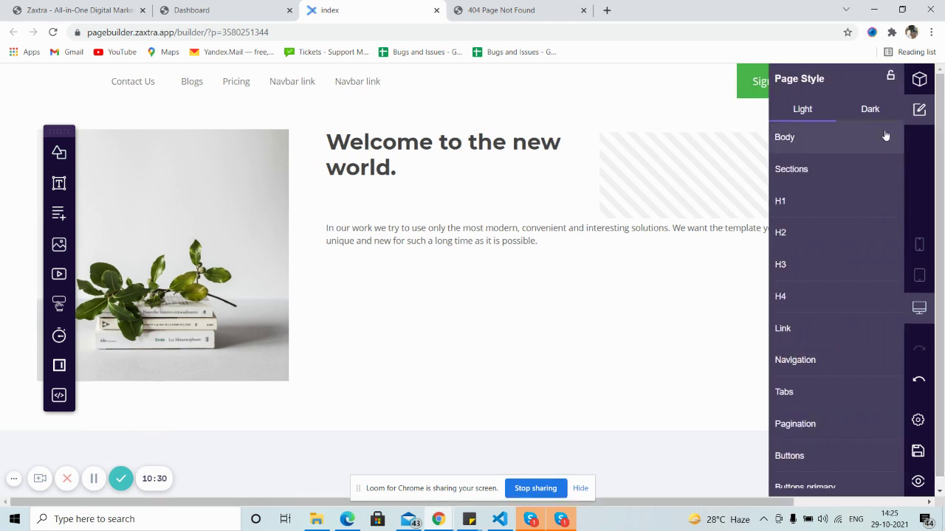
Add the "Sell, Buy or Rent Properties" header block from the Headers category to the page
left_click(916, 85)
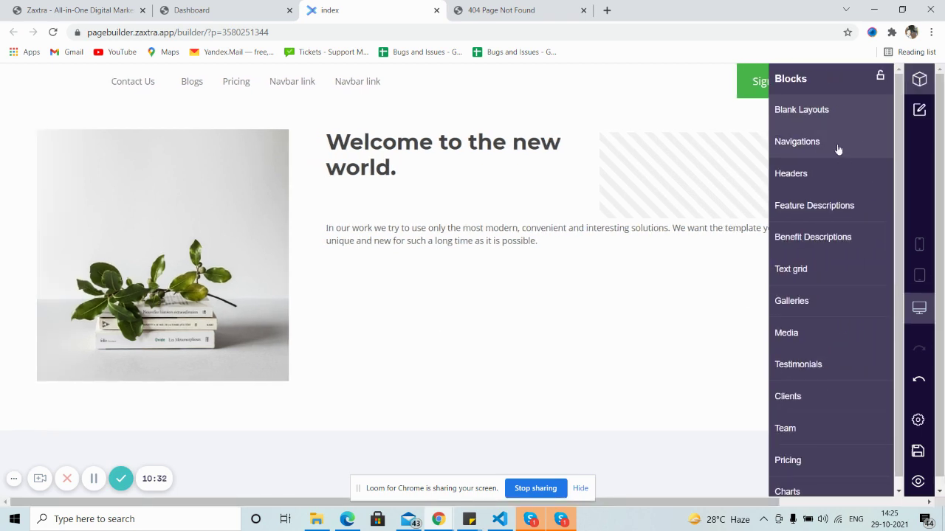
left_click(812, 184)
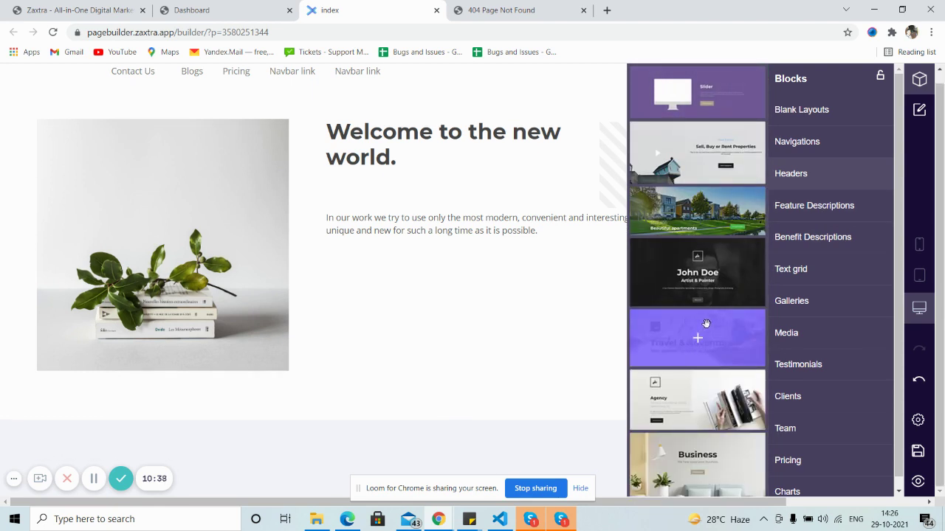
scroll(670, 273, "down", 1)
scroll(671, 273, "down", 4)
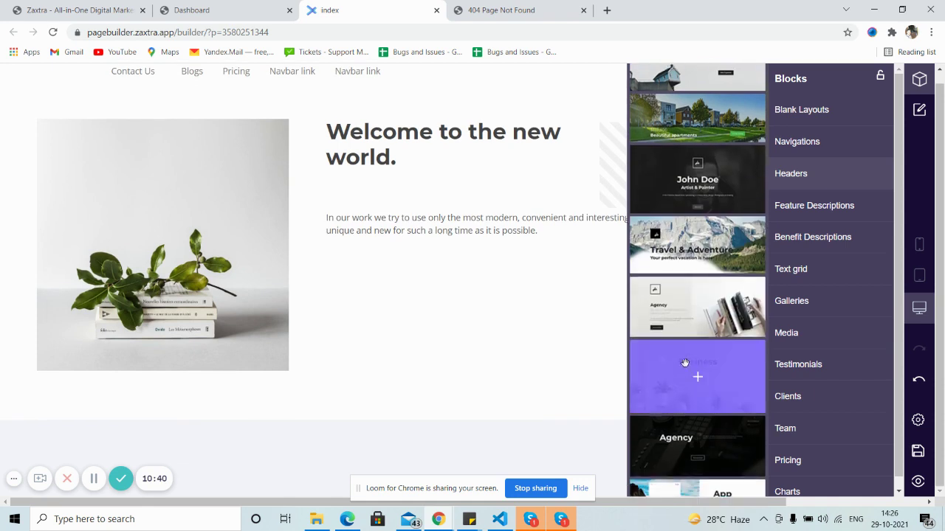
scroll(698, 399, "up", 2)
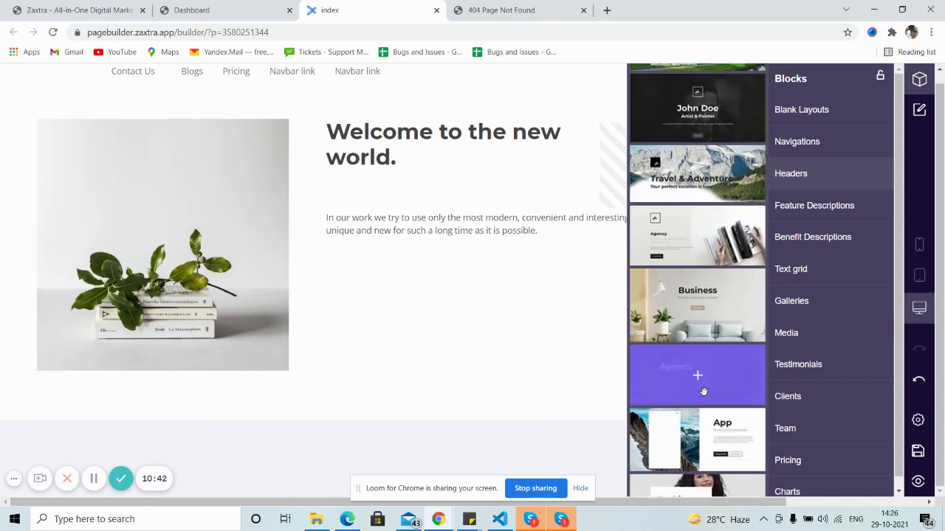
scroll(683, 290, "up", 1)
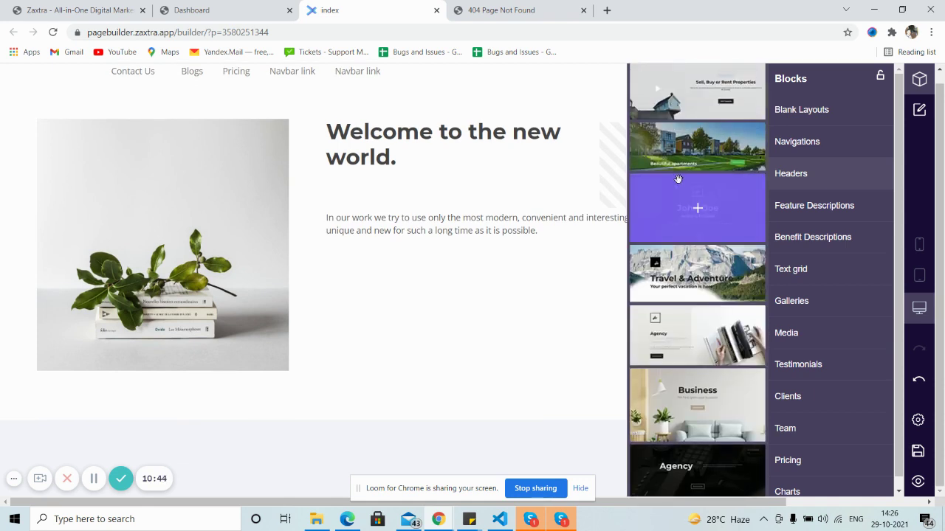
left_click(698, 90)
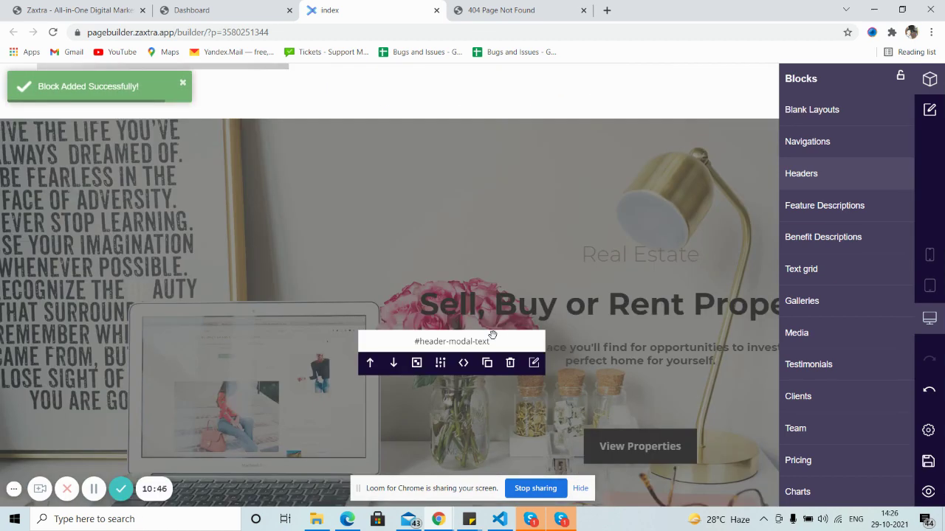
scroll(642, 317, "up", 2)
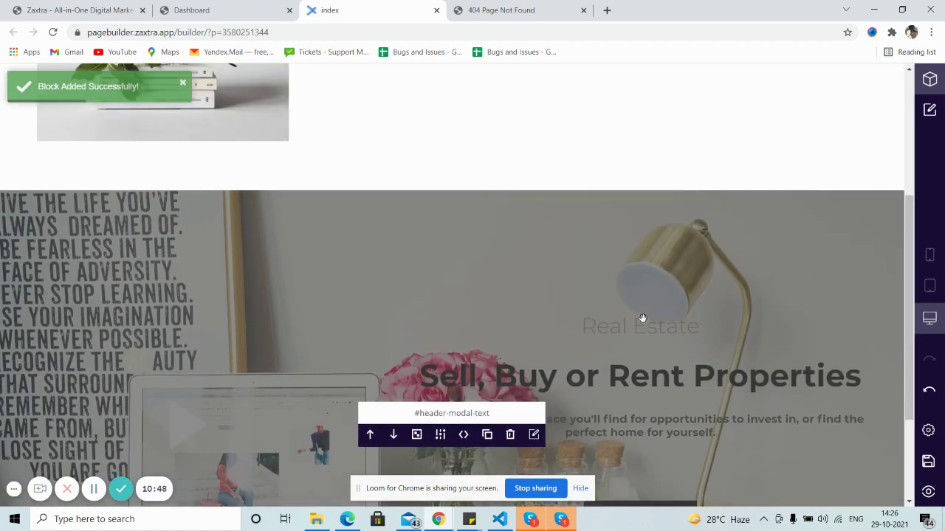
scroll(540, 262, "down", 2)
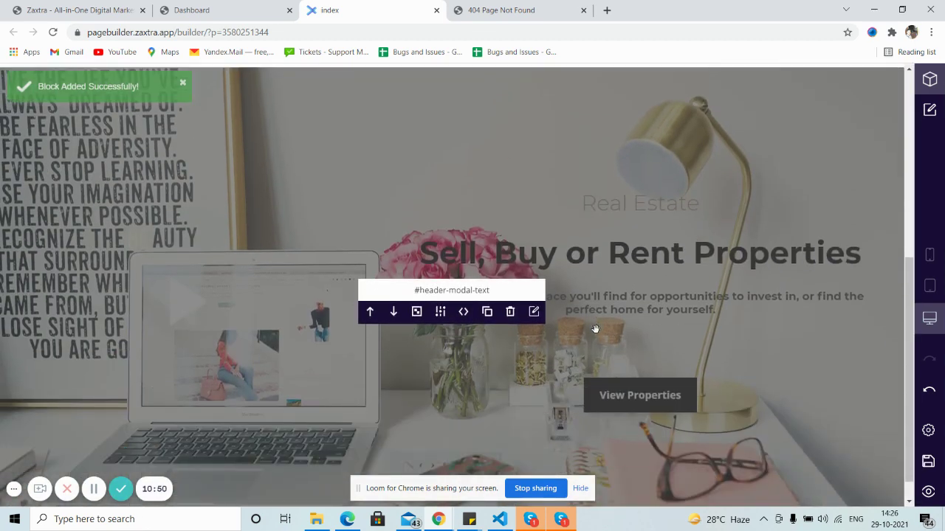
Replace the header block's main title with "Get Access for the Ebooks Now!!!"
left_click(928, 110)
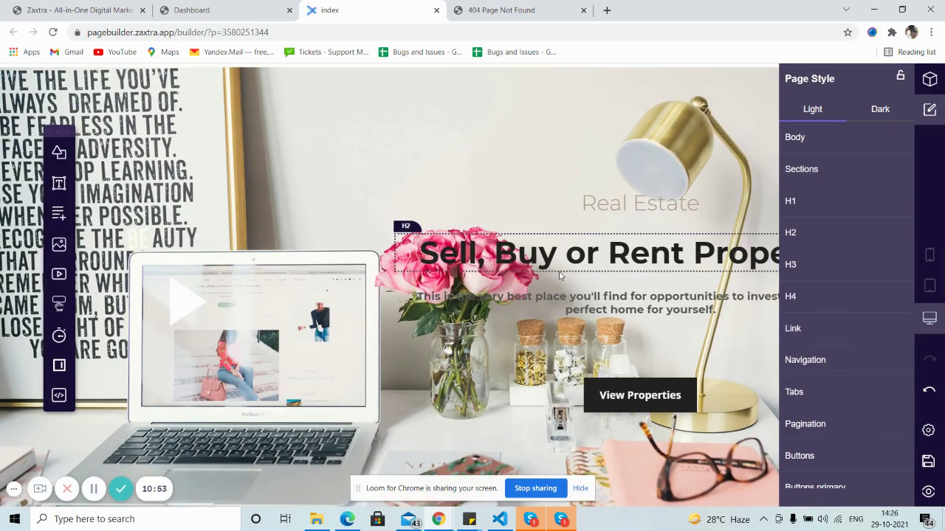
left_click(560, 275)
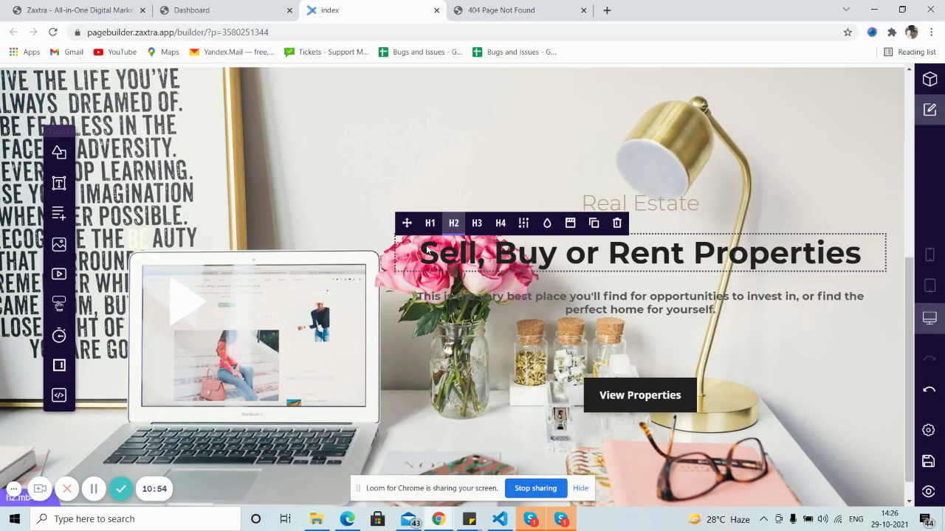
left_click_drag(425, 256, 889, 289)
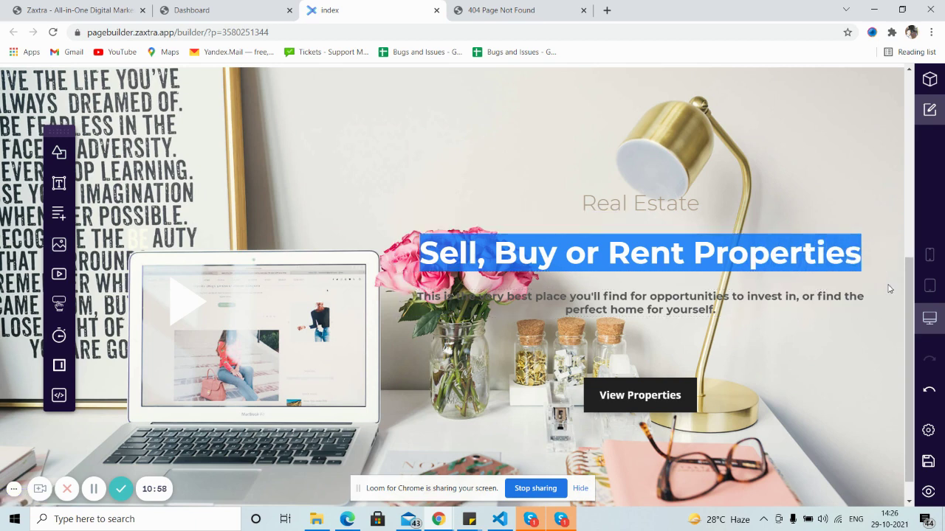
left_click(520, 256)
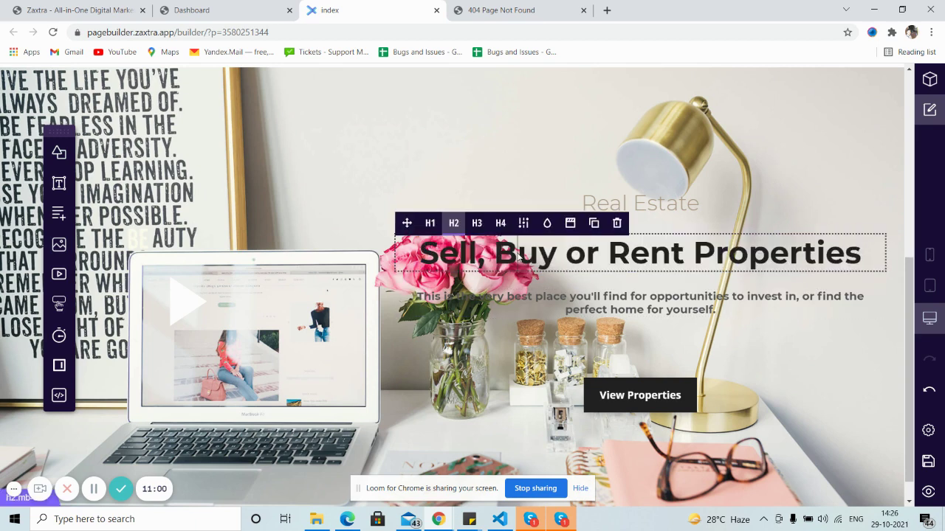
left_click_drag(422, 255, 865, 260)
type("Get Ac")
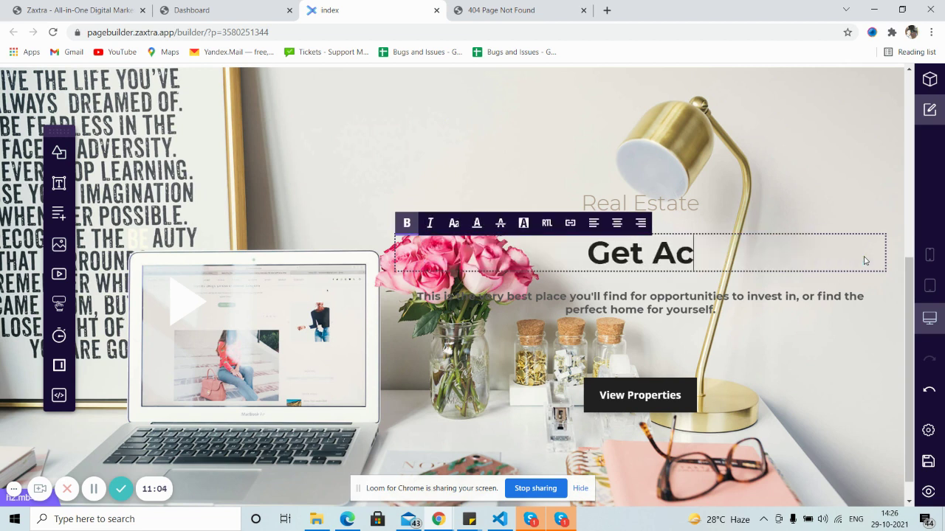
type("cess for the E")
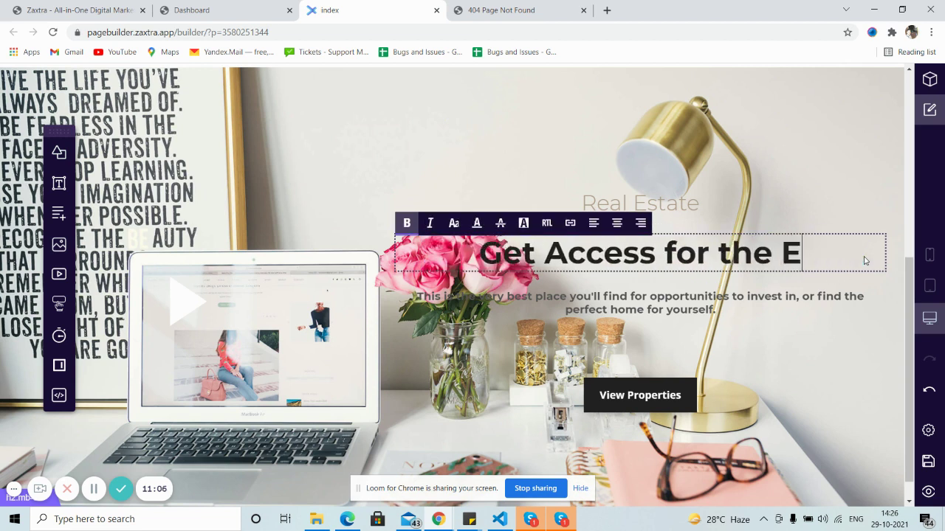
type("books ")
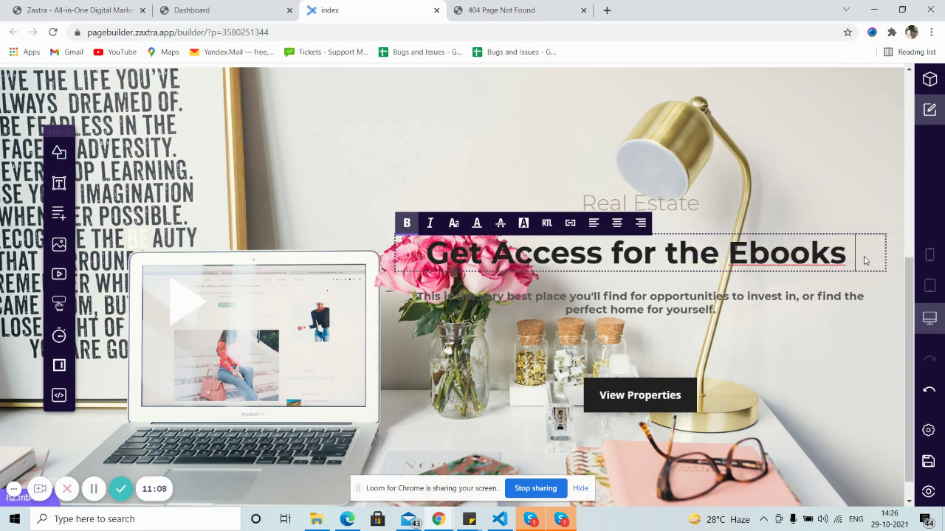
type("Now")
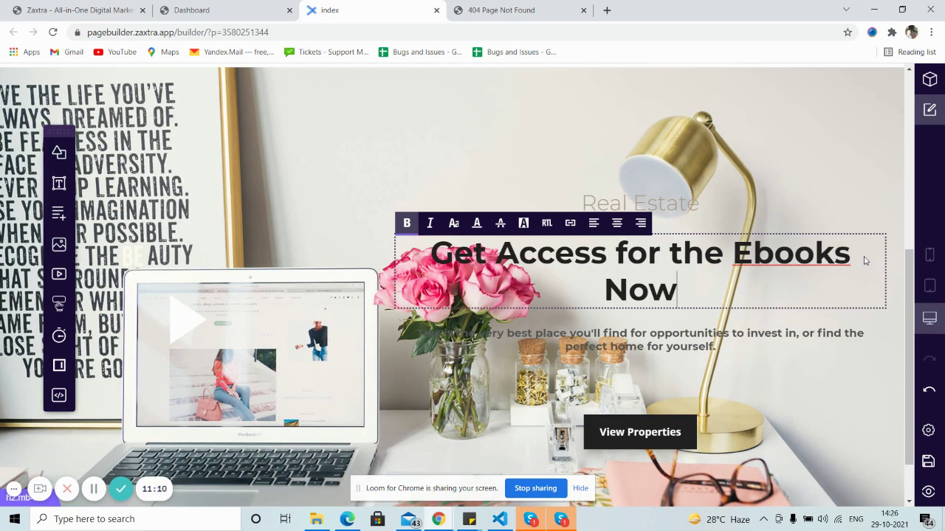
type("!!!")
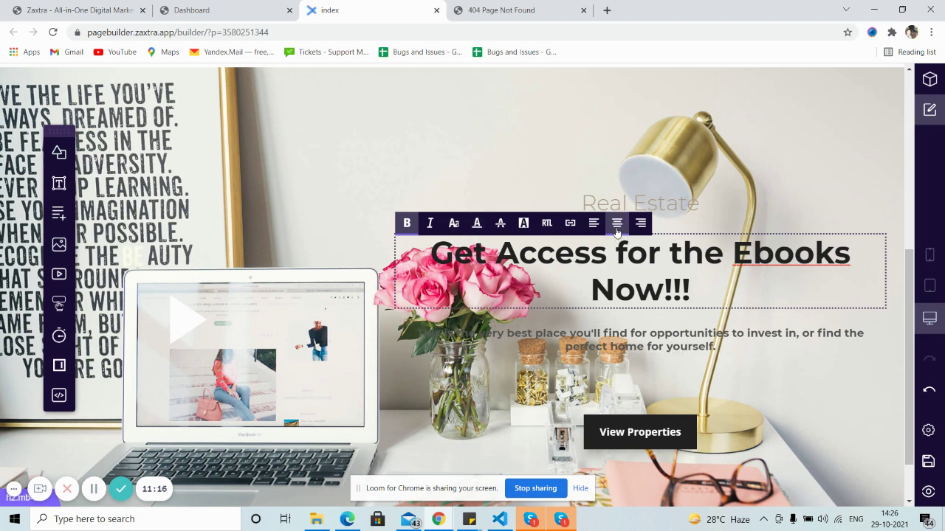
Try the centre and right alignments on the header title and set it to left alignment
left_click(594, 224)
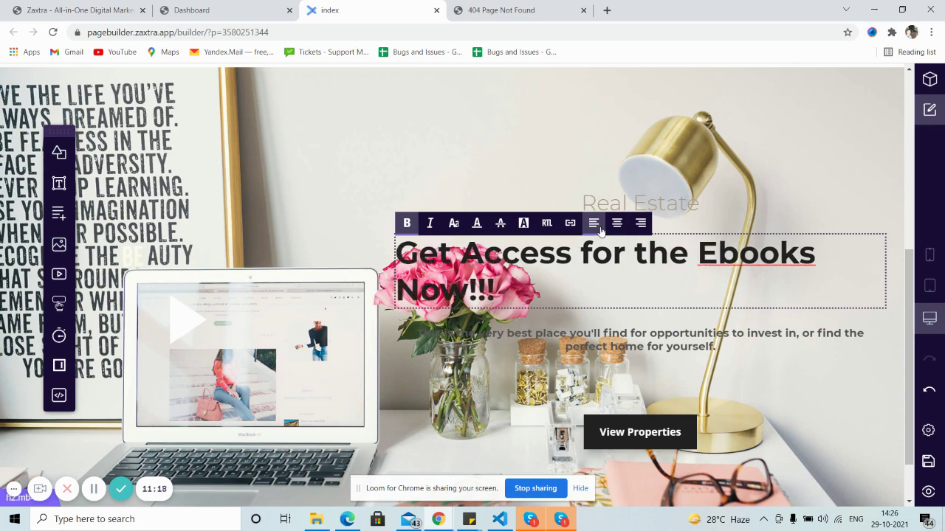
left_click(617, 222)
left_click(641, 223)
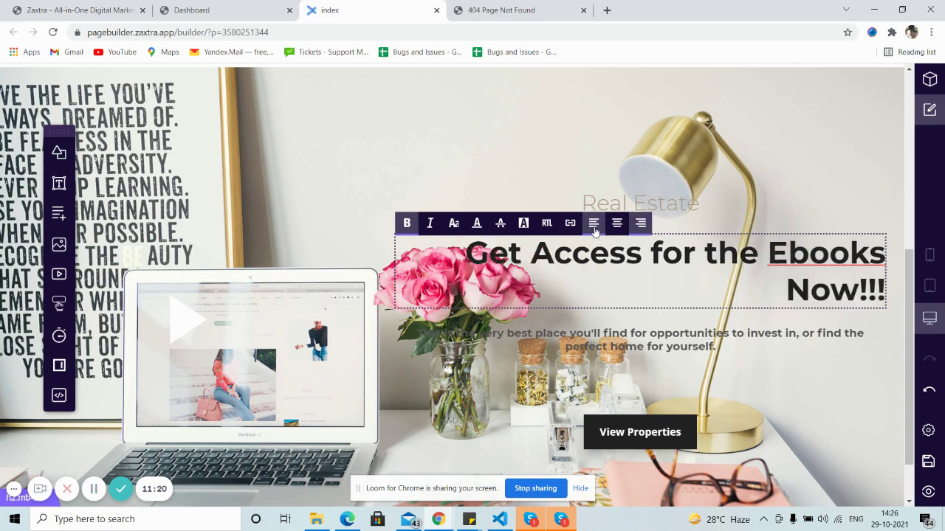
left_click(594, 223)
Try the H1, H2 and H3 heading levels on the "Get Access for the Ebooks Now!!!" title
scroll(555, 296, "down", 2)
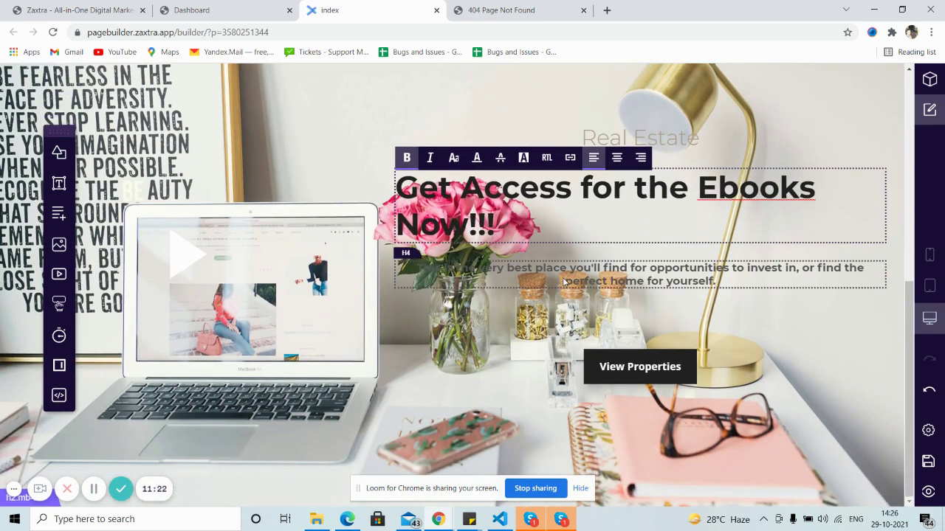
left_click(577, 284)
left_click(517, 225)
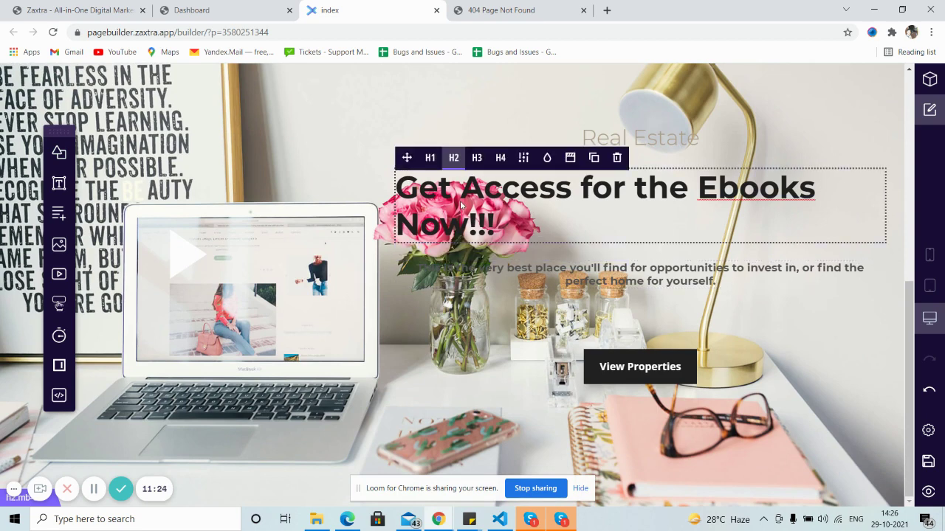
left_click(430, 159)
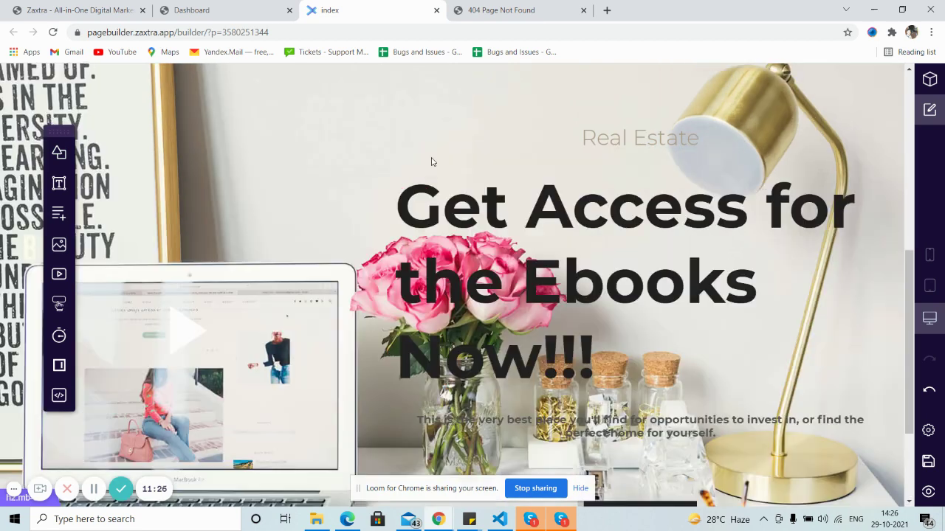
left_click(452, 164)
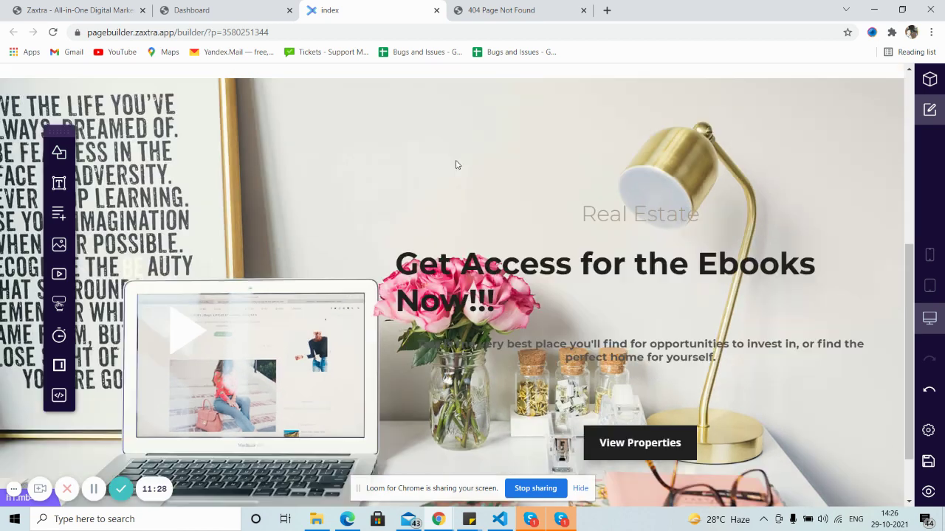
left_click(483, 239)
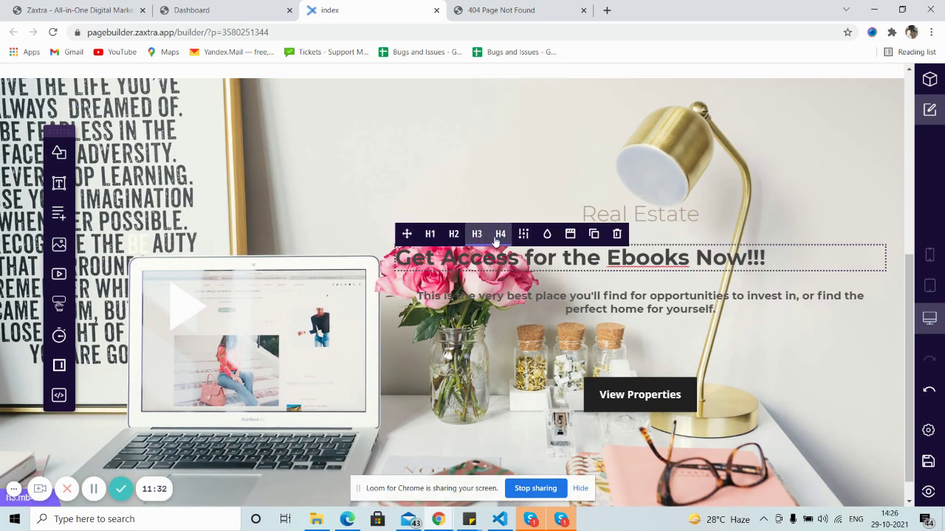
left_click(434, 238)
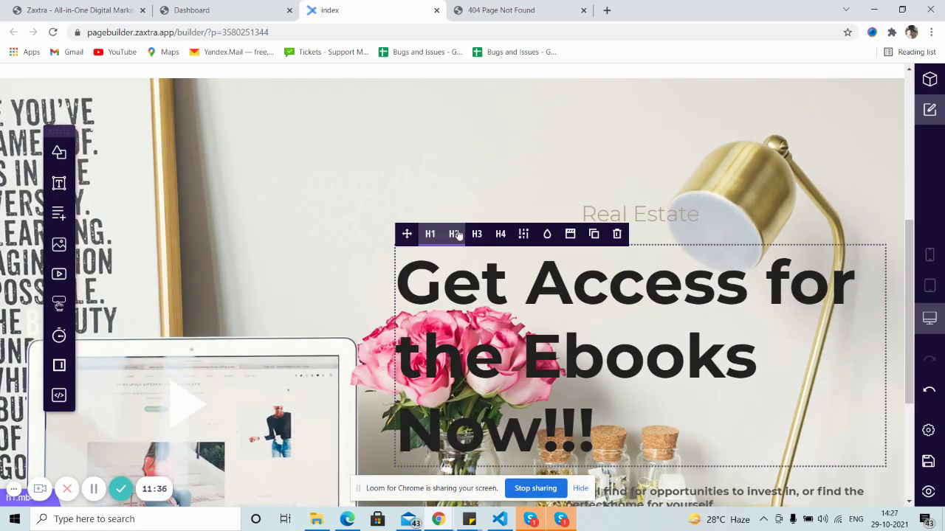
left_click(452, 233)
Set the header block's ebooks title to heading level H3 and deselect the text
scroll(487, 291, "down", 2)
left_click(503, 211)
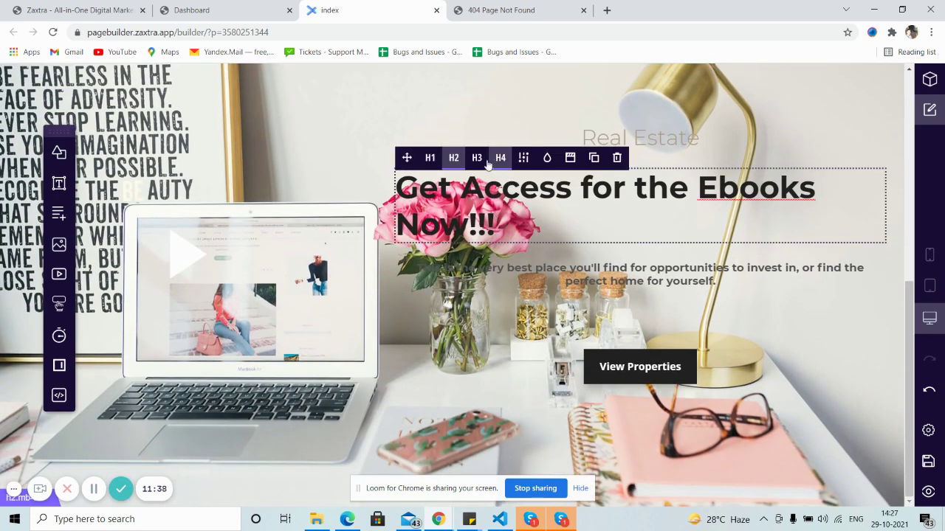
left_click(479, 160)
left_click(532, 229)
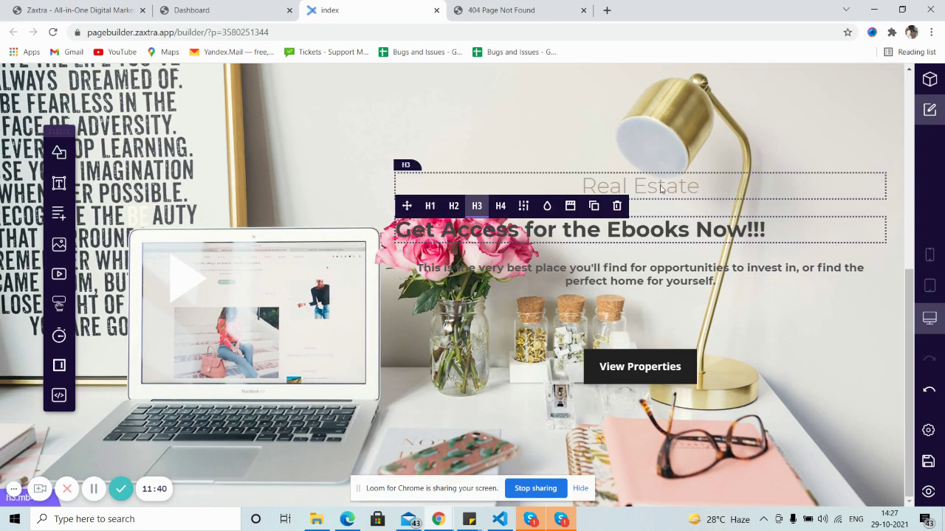
left_click(720, 194)
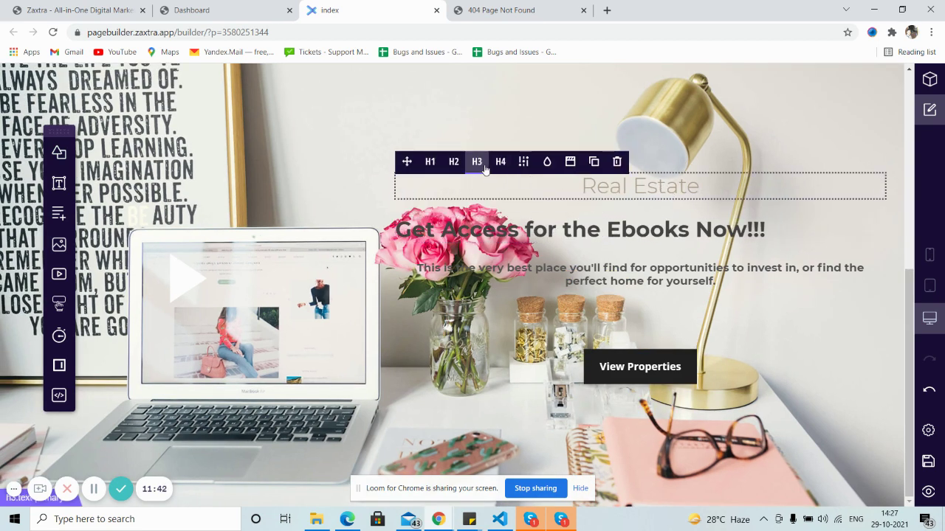
left_click(539, 201)
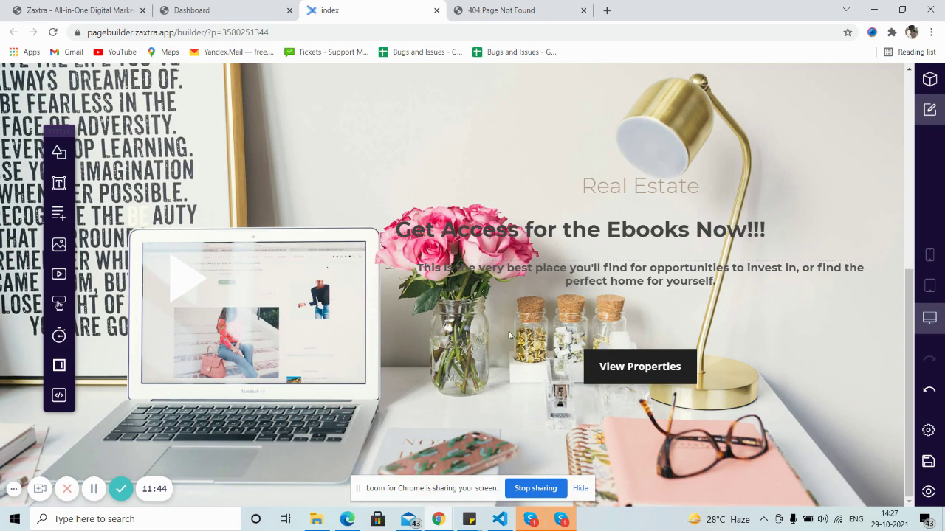
Move the header block up above the "Welcome to the new world." layout block, directly below the navigation bar
scroll(473, 274, "up", 3)
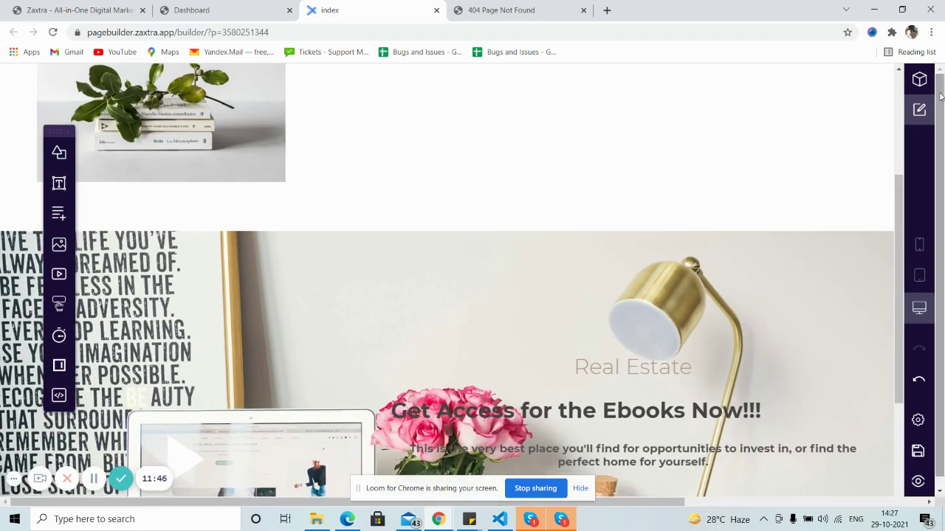
left_click(929, 110)
left_click(929, 79)
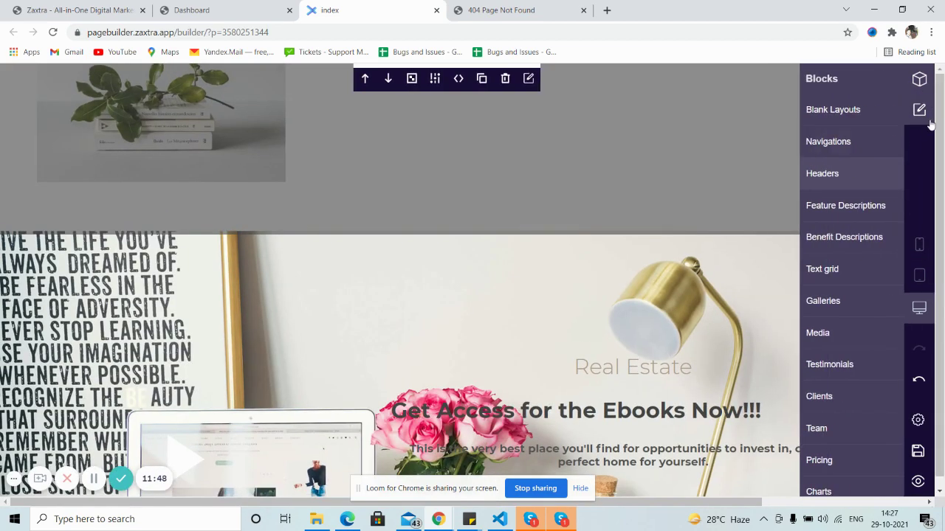
left_click(592, 291)
scroll(393, 317, "down", 3)
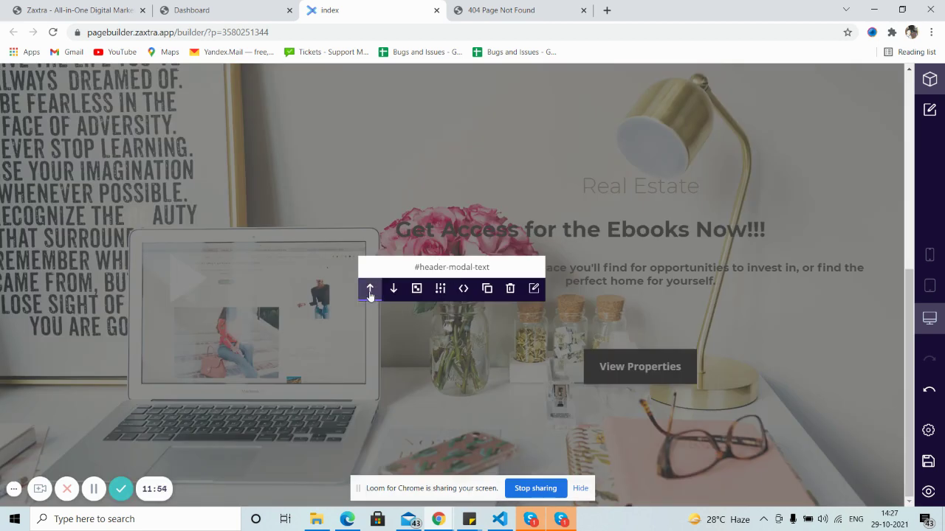
scroll(369, 292, "down", 4)
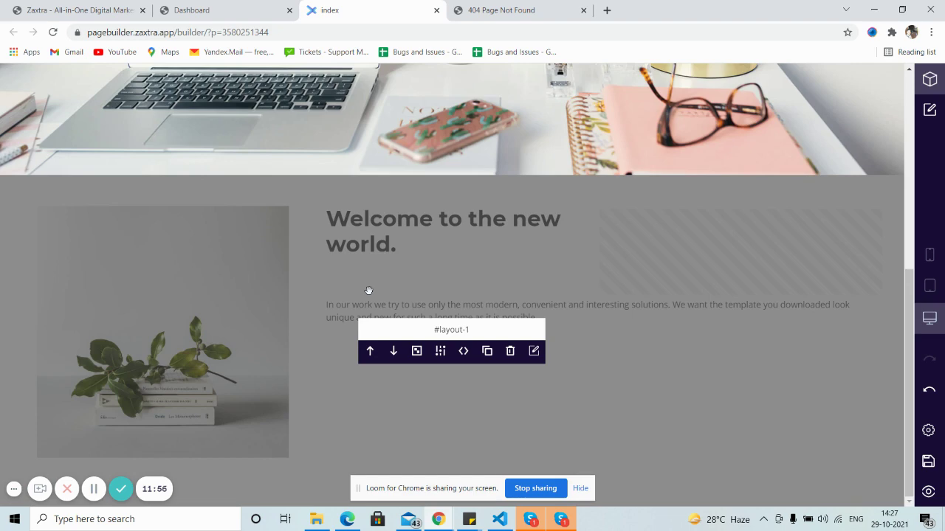
scroll(376, 271, "up", 5)
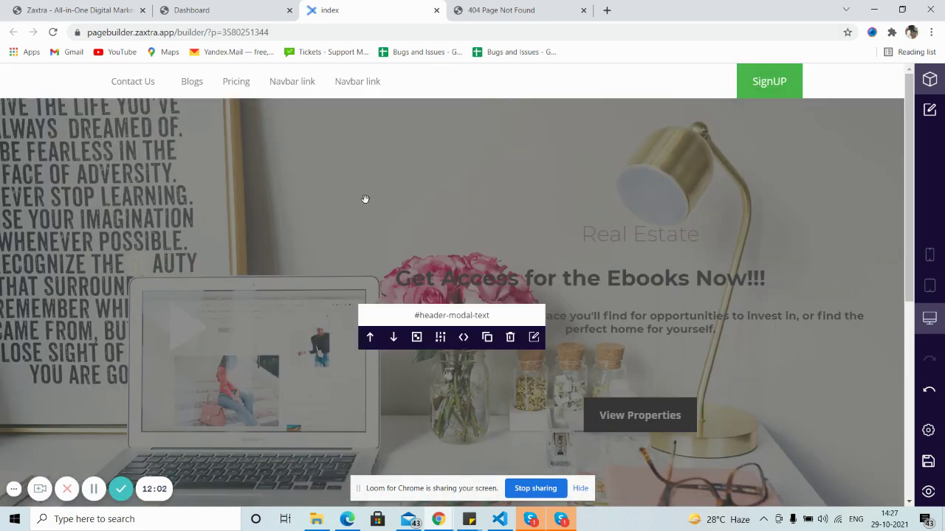
scroll(383, 202, "down", 1)
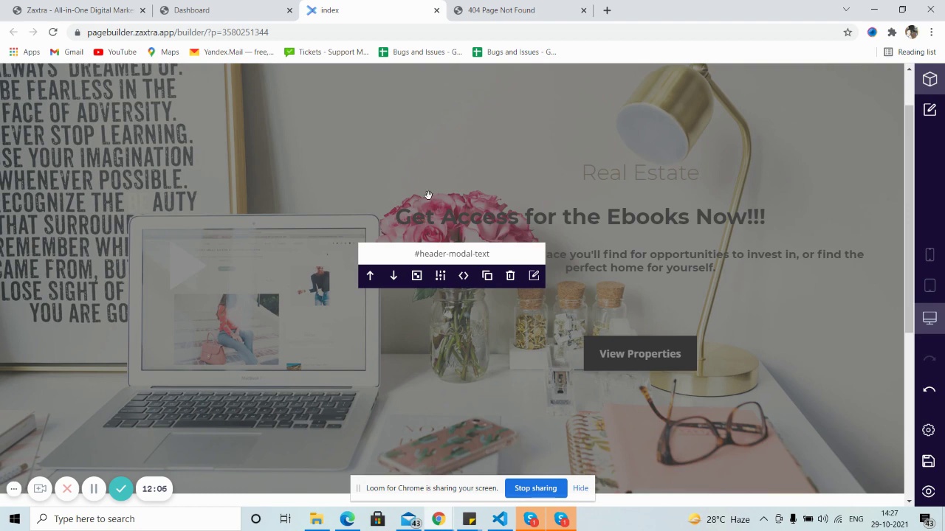
Examine the image, video and none background options of the "Welcome to the new world." layout block, including the background image library
scroll(435, 214, "down", 5)
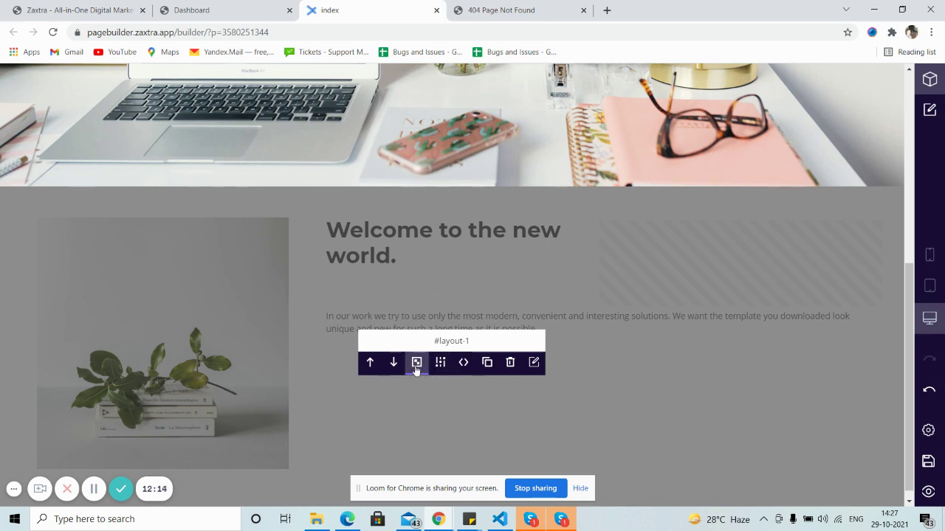
scroll(559, 267, "down", 1)
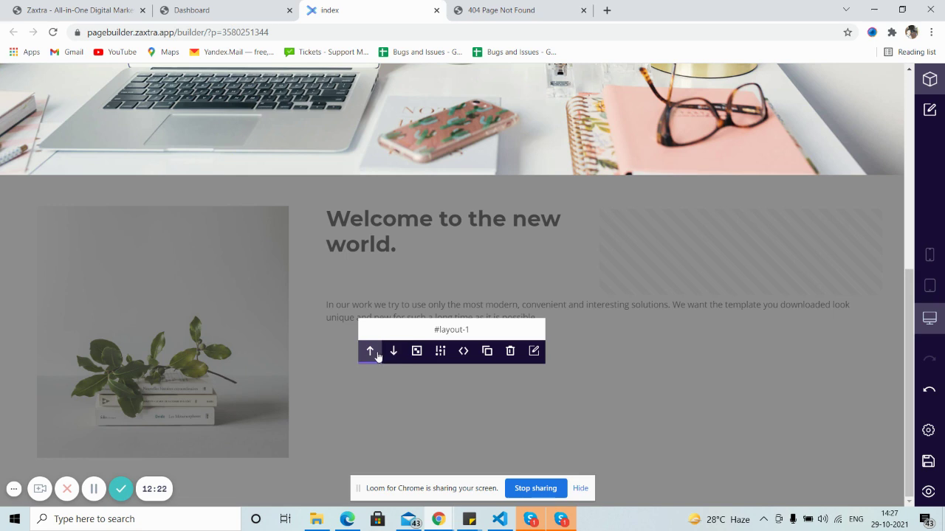
left_click(417, 352)
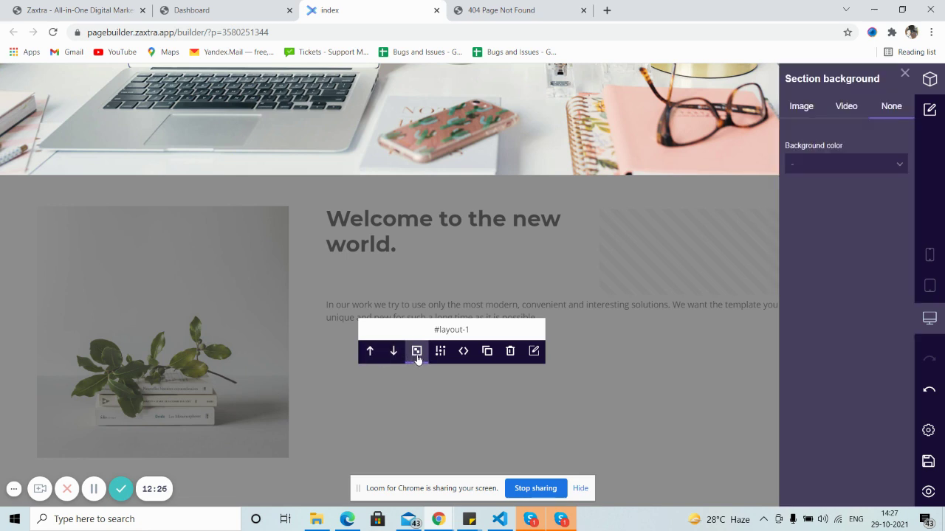
left_click(799, 116)
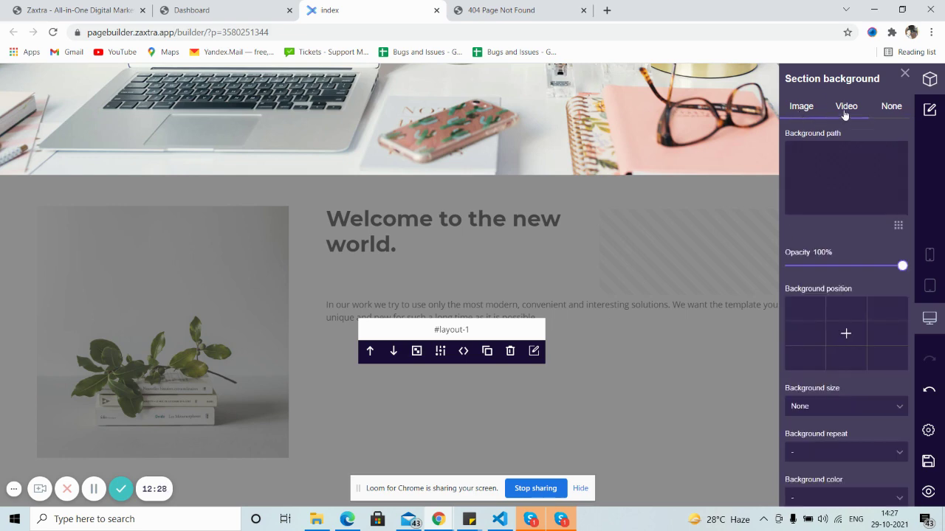
left_click(845, 111)
left_click(890, 108)
left_click(804, 111)
left_click(846, 182)
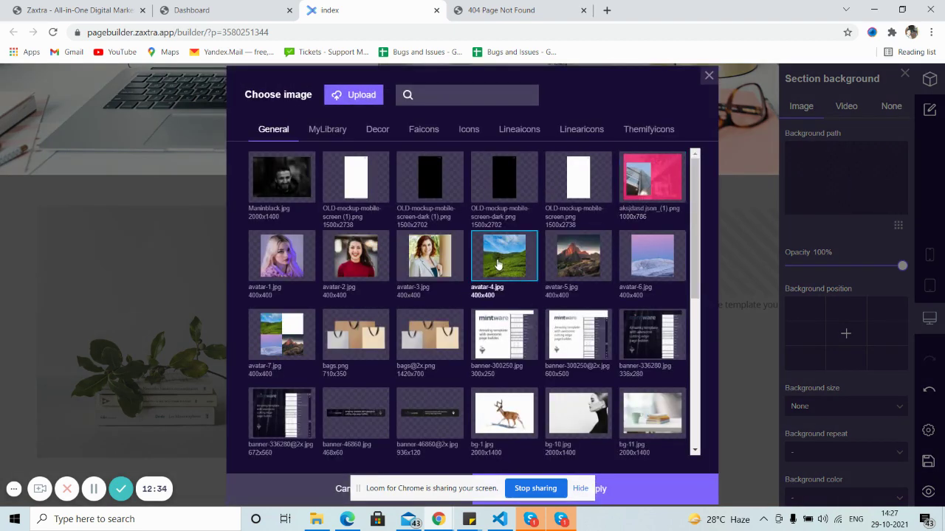
left_click(708, 76)
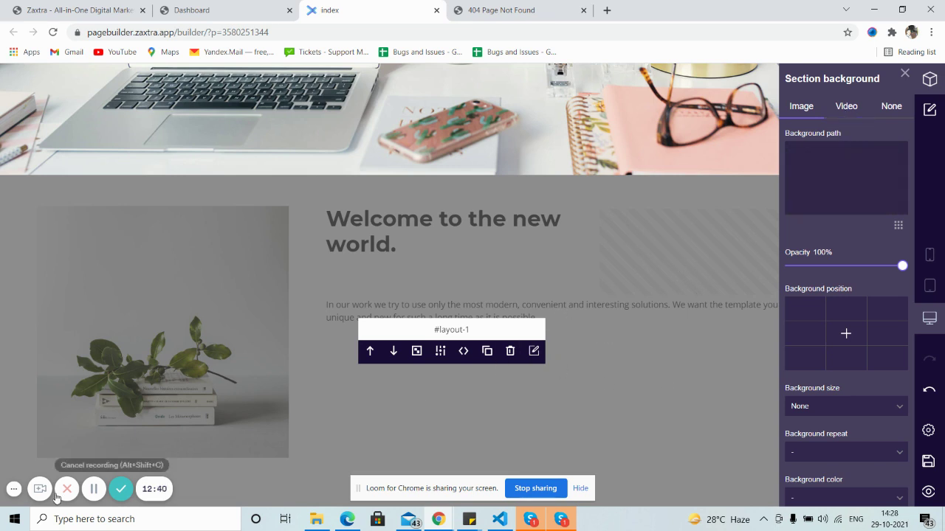
left_click(94, 489)
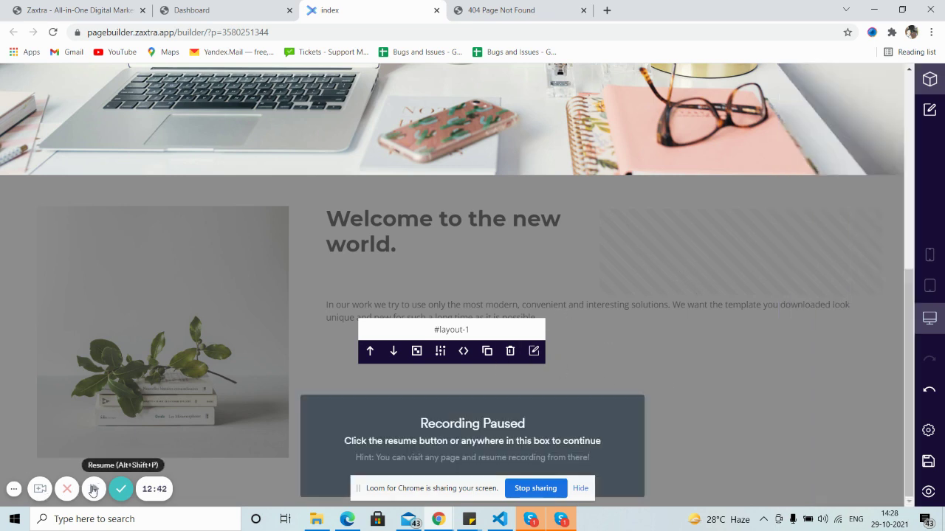
left_click(94, 489)
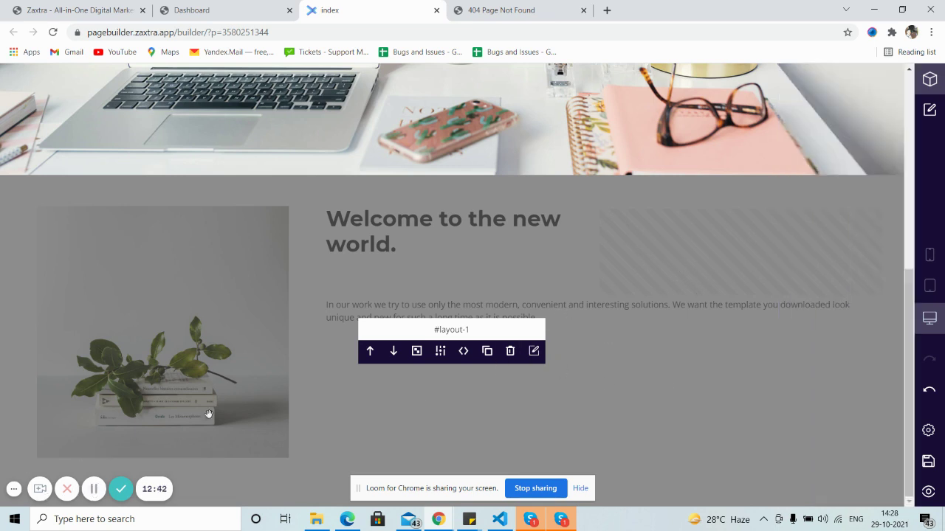
Try the Dark skin in the "Welcome to the new world." block's section settings and set it back to Light
left_click(441, 354)
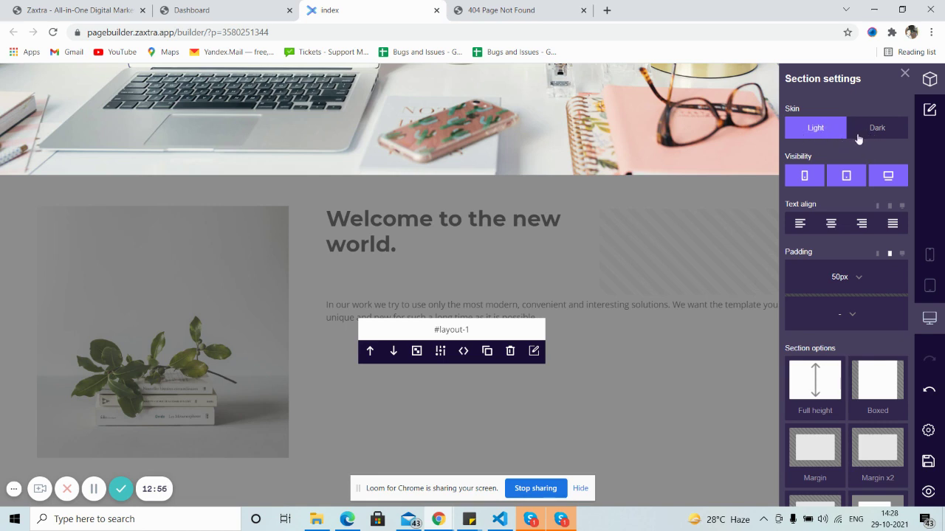
left_click(876, 134)
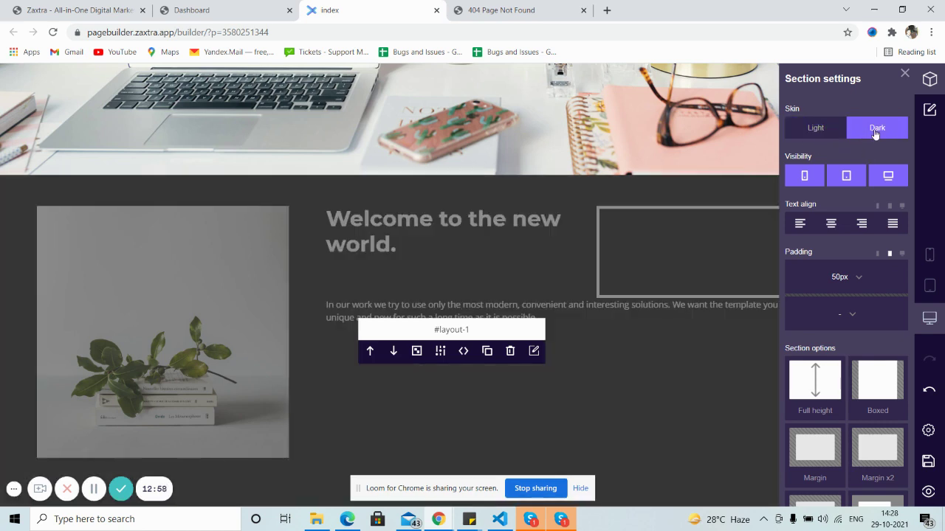
left_click(808, 137)
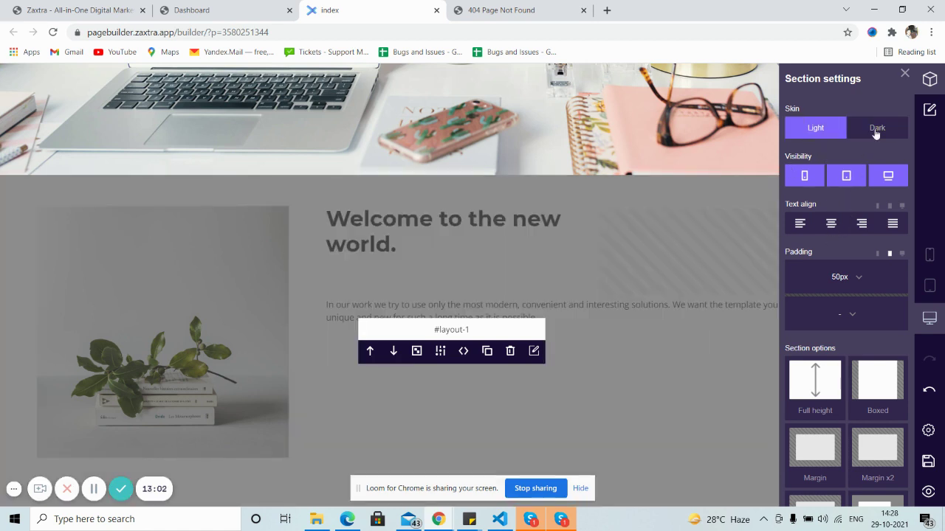
Switch the layout block's visibility off and on again for mobile, tablet and desktop
left_click(808, 179)
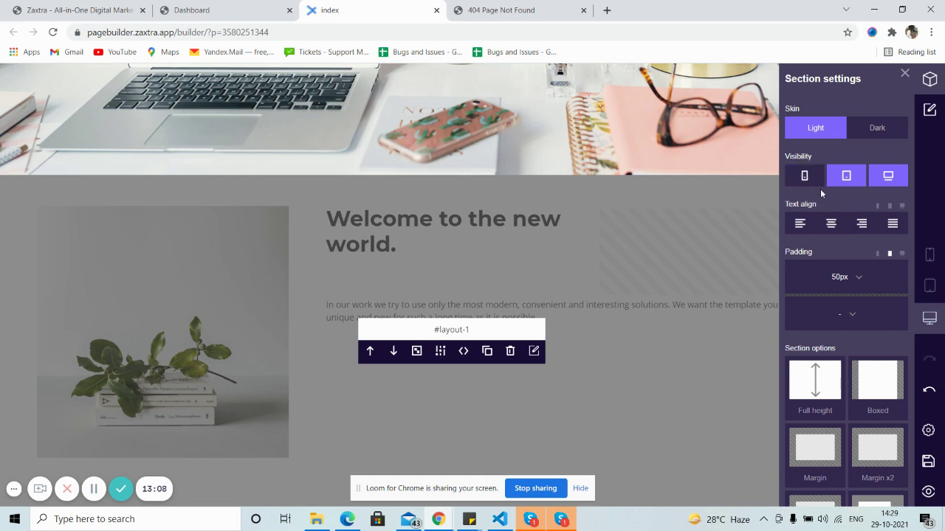
left_click(816, 183)
left_click(841, 186)
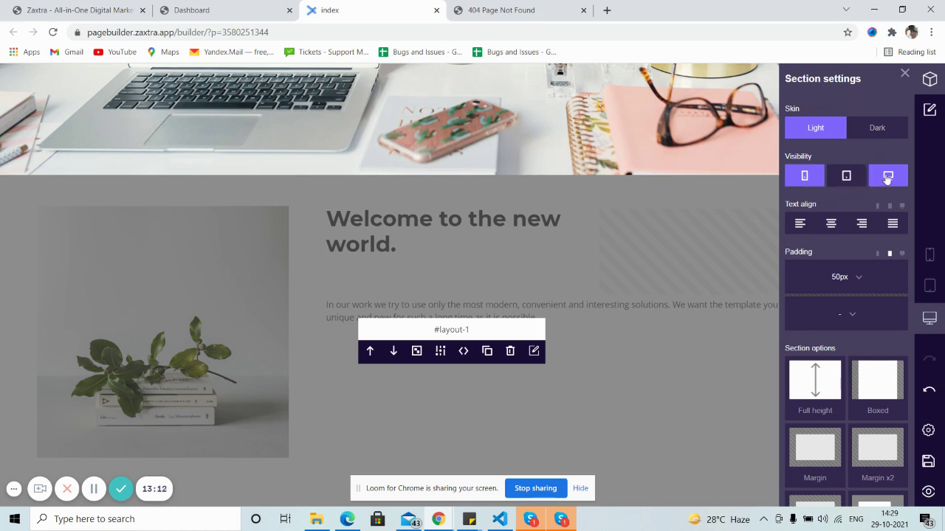
left_click(887, 179)
left_click(846, 184)
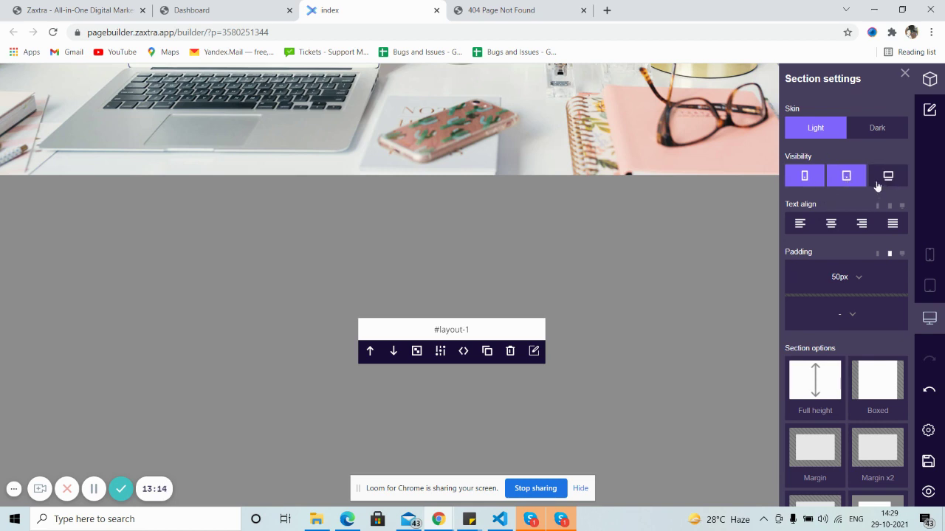
left_click(877, 184)
Review the layout block's section options and switch Full height on and back off
scroll(816, 265, "down", 3)
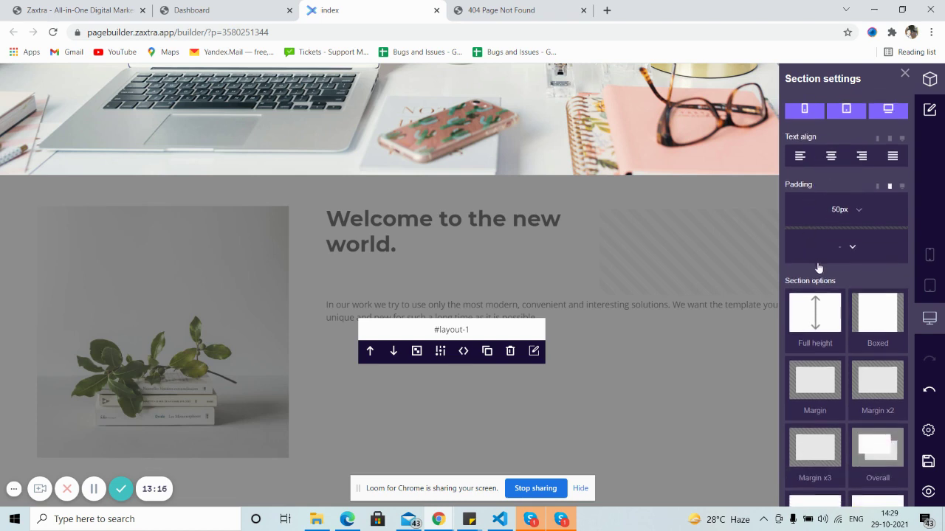
scroll(819, 244, "up", 2)
scroll(824, 229, "down", 2)
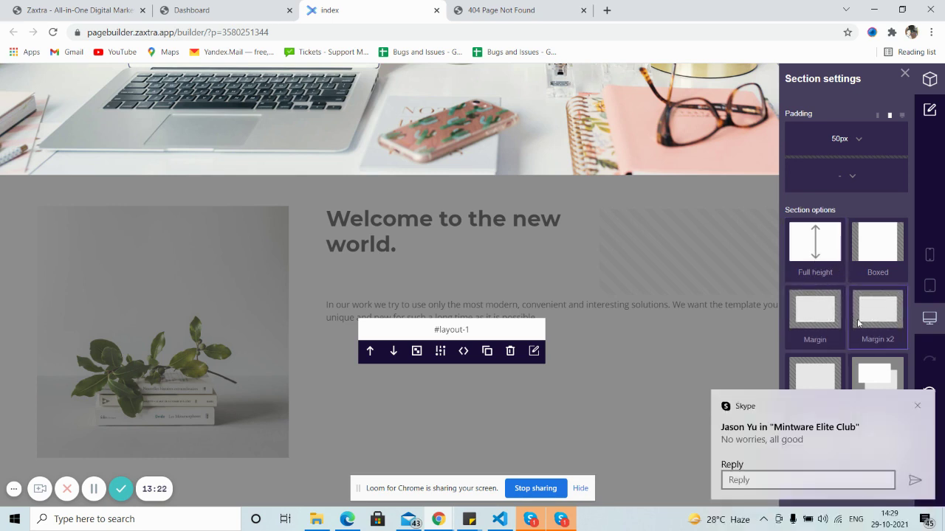
left_click(815, 245)
left_click(815, 240)
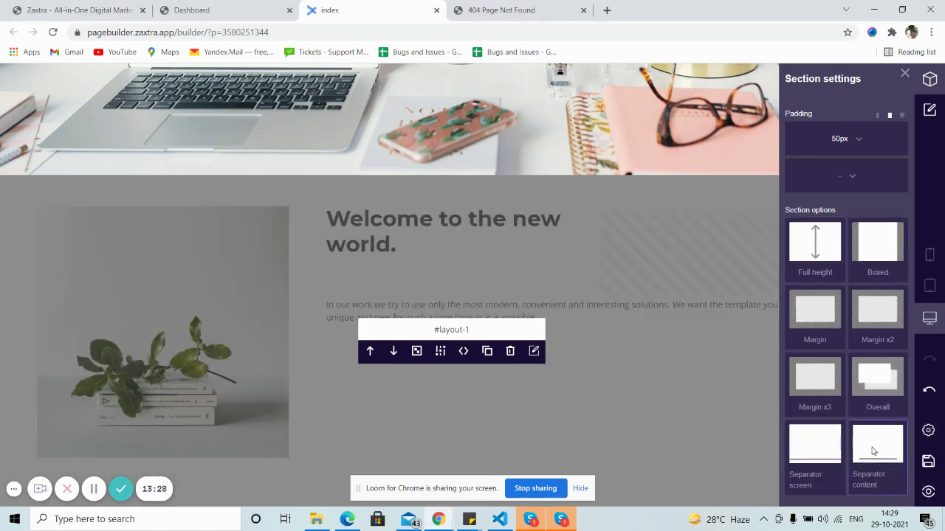
scroll(853, 332, "up", 3)
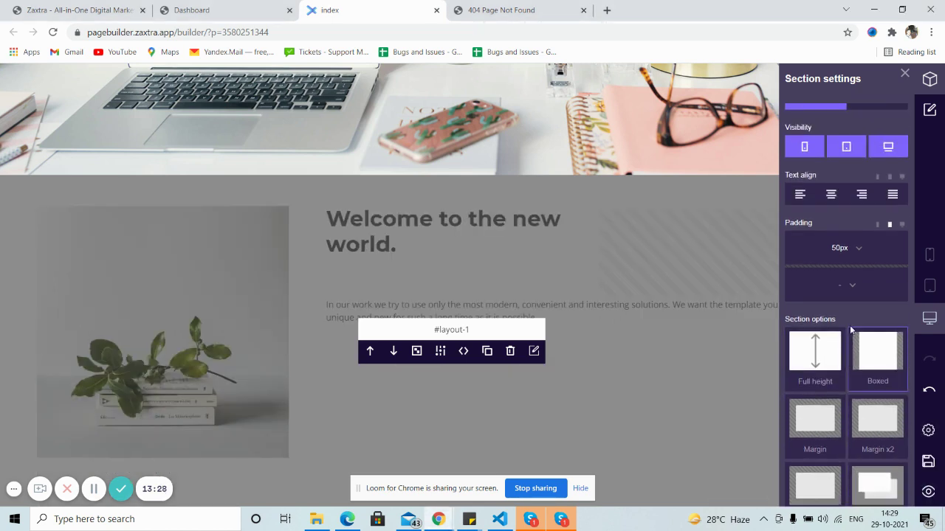
Examine the layout block's HTML in the section code editor and close the editor
left_click(463, 353)
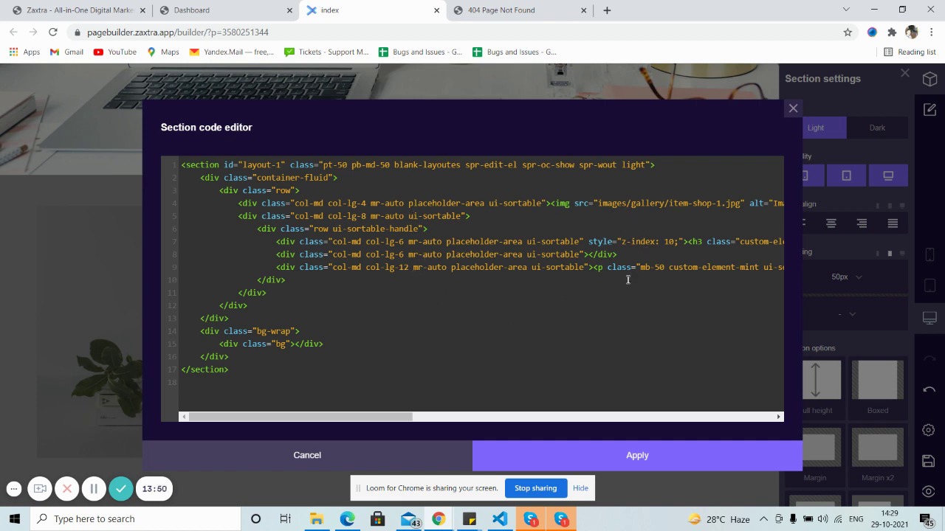
left_click_drag(412, 420, 399, 404)
left_click(792, 111)
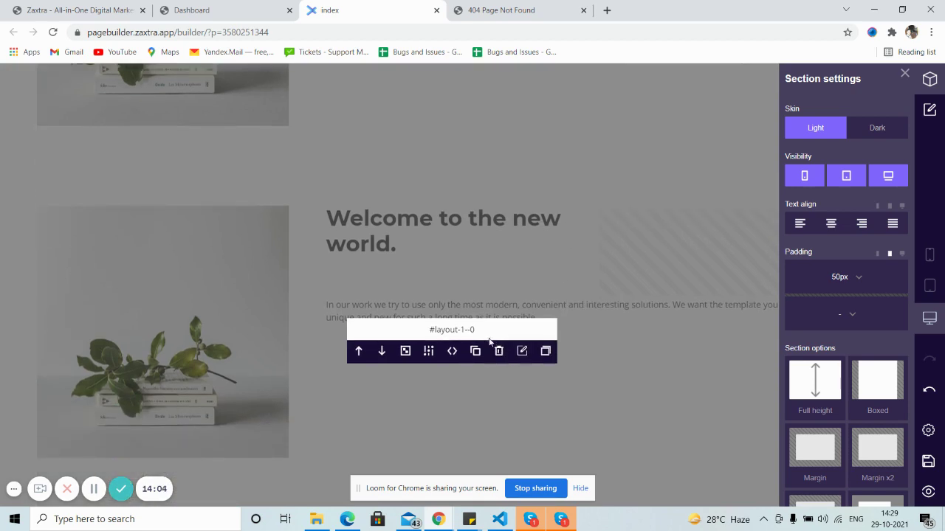
Delete the duplicate copy of the "Welcome to the new world." layout block
left_click(498, 354)
left_click(530, 314)
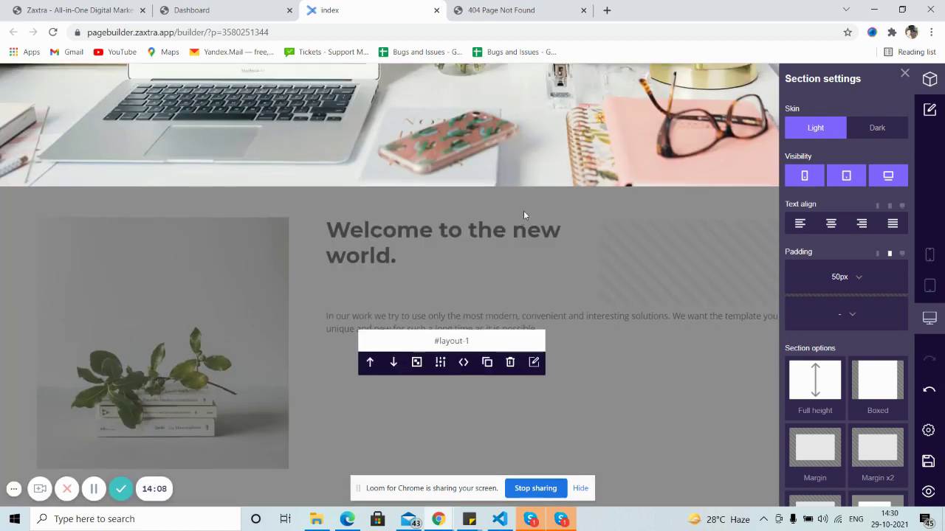
Open the header block for content editing and look over the elements of the header and layout blocks
scroll(516, 210, "up", 3)
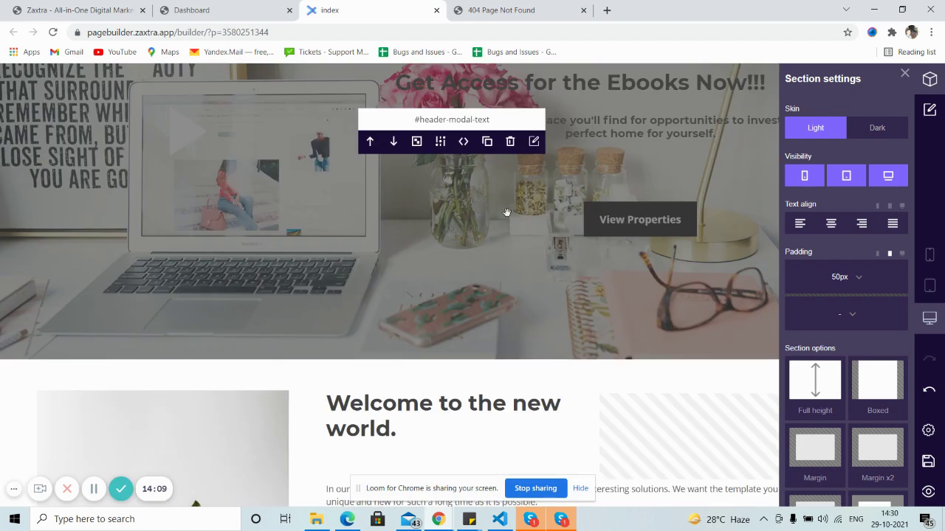
left_click(534, 141)
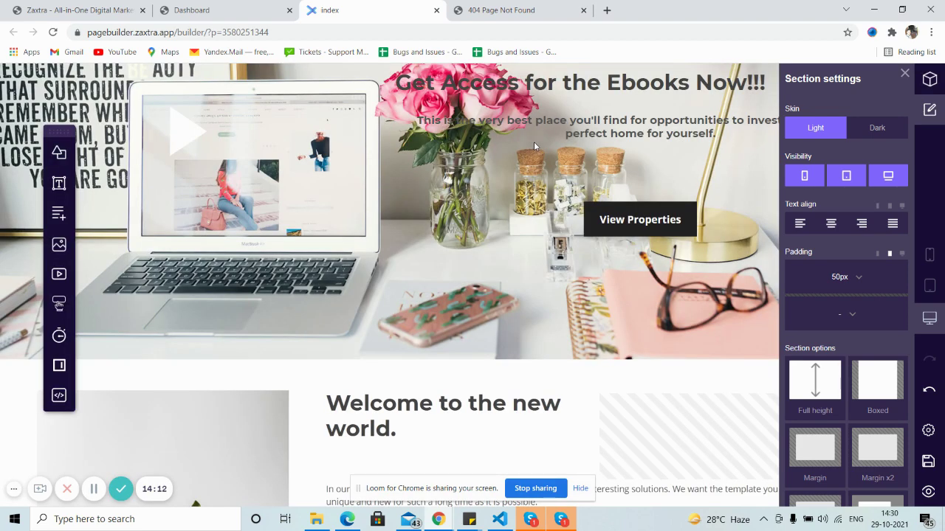
scroll(516, 241, "down", 2)
scroll(516, 242, "down", 1)
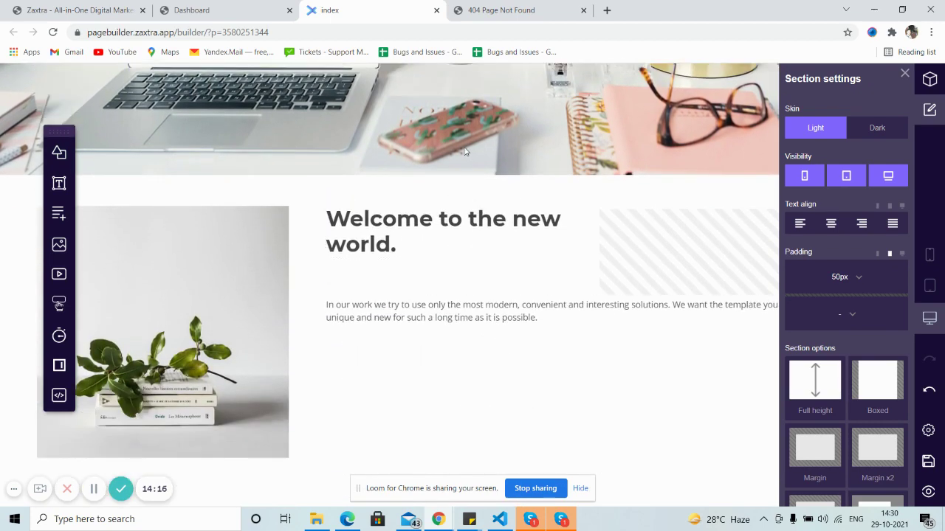
scroll(465, 151, "up", 4)
scroll(515, 282, "down", 4)
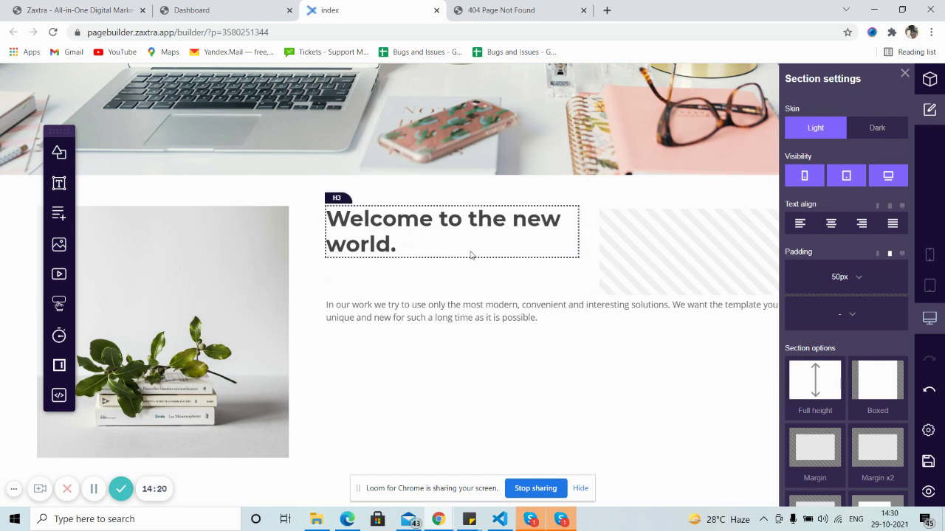
Open the "Welcome to the new world." block for content editing and add a button to the empty column beside its heading
left_click(928, 87)
mouse_move(505, 366)
left_click(536, 357)
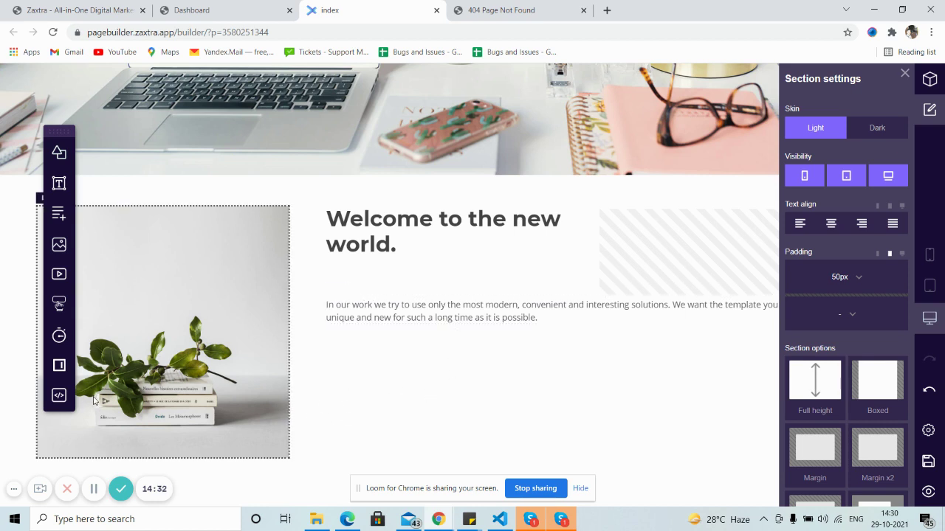
left_click(94, 488)
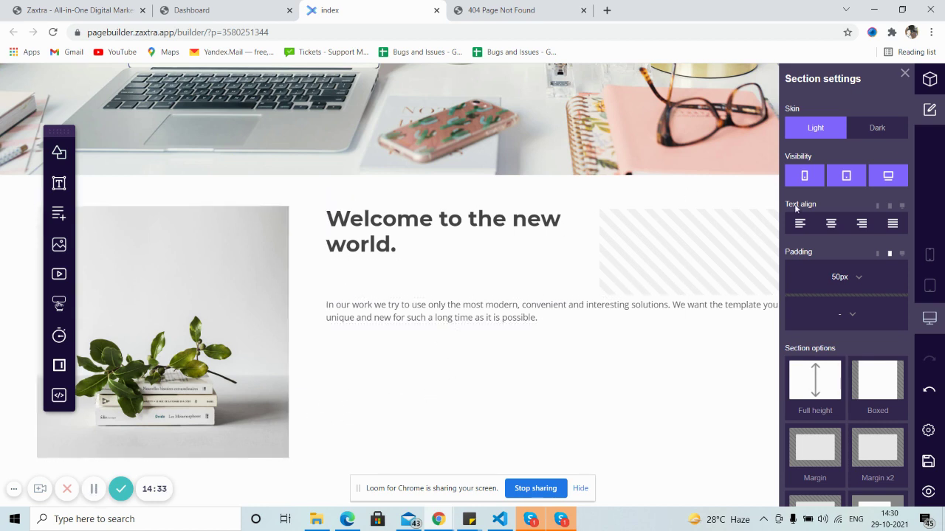
left_click(928, 81)
mouse_move(487, 354)
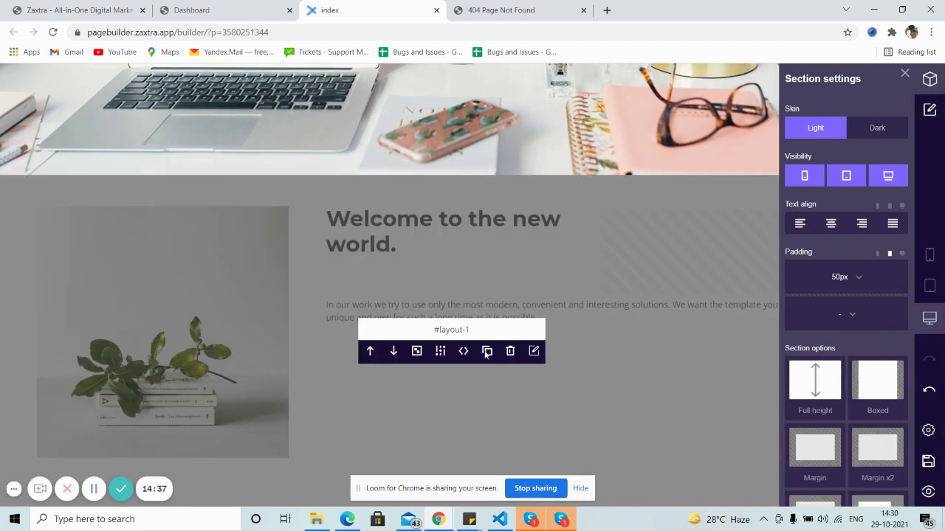
left_click(534, 359)
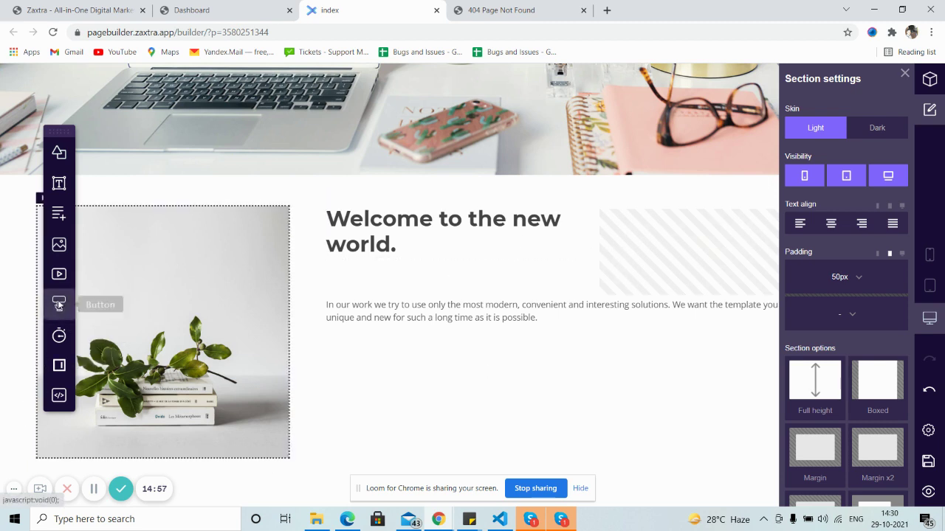
left_click_drag(59, 303, 609, 255)
Replace the new button's "Click Here" text with "Sign Up"
double_click(664, 224)
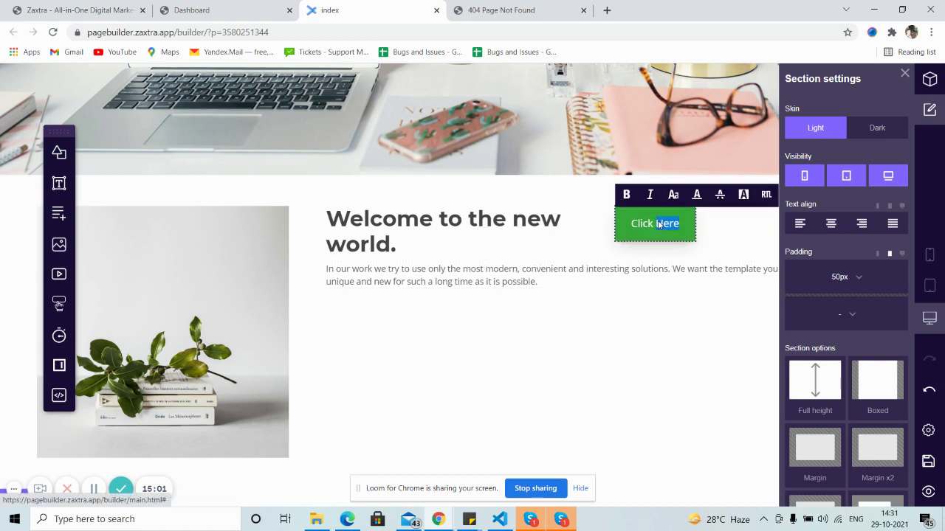
key("BackSpace")
key("BackSpace")
key("BackSpace")
key("BackSpace")
key("BackSpace")
key("BackSpace")
key("BackSpace")
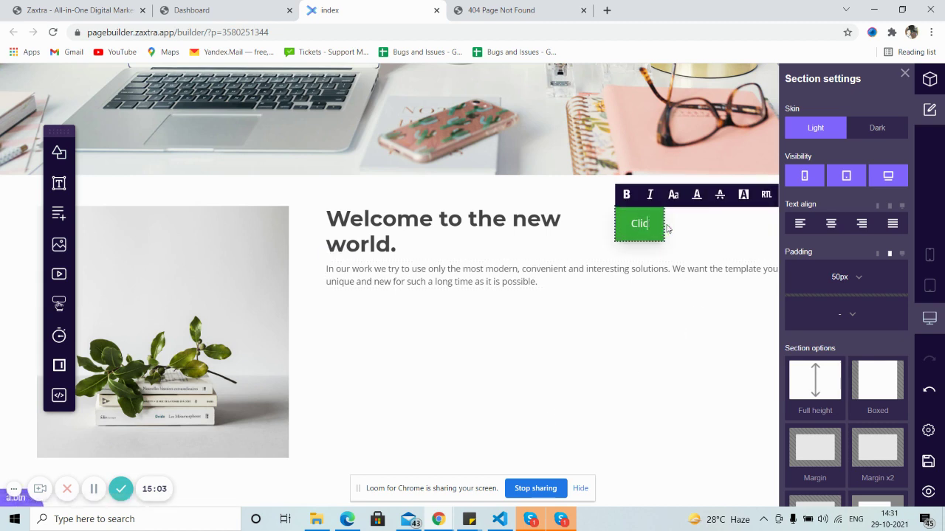
type("Sign Up")
type(" For")
key("BackSpace")
key("BackSpace")
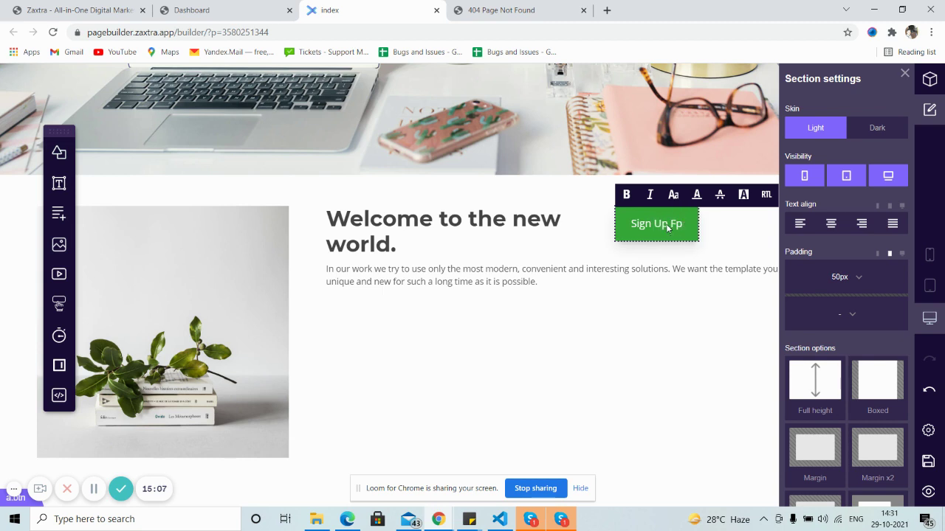
Replace the text of the green button beside the "Welcome to the new world." heading with "Subscribe"
key("BackSpace")
key("BackSpace")
key("BackSpace")
key("BackSpace")
key("BackSpace")
key("BackSpace")
key("BackSpace")
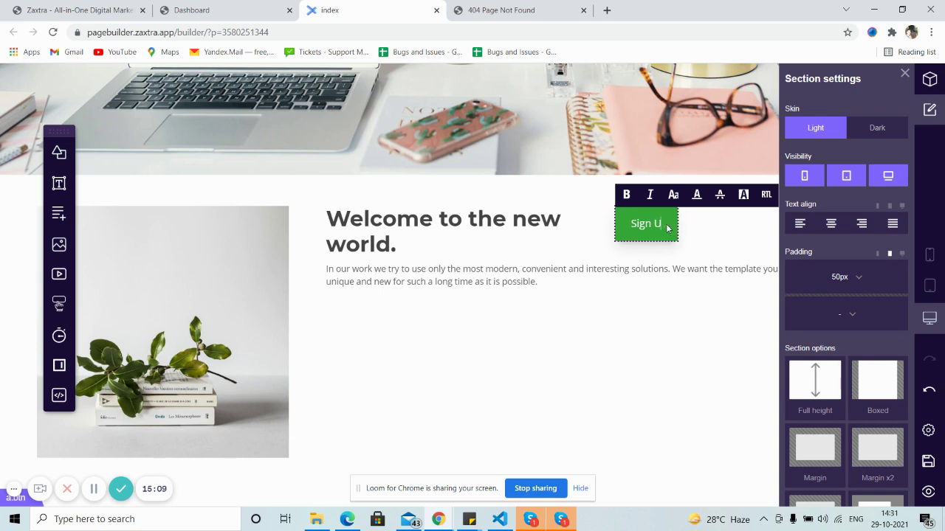
key("BackSpace")
type("ub")
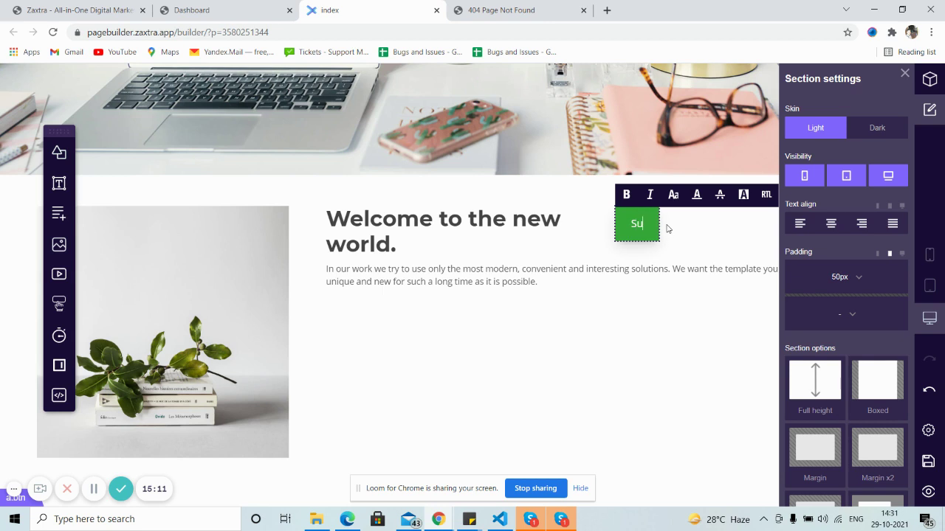
key("BackSpace")
type("scrib")
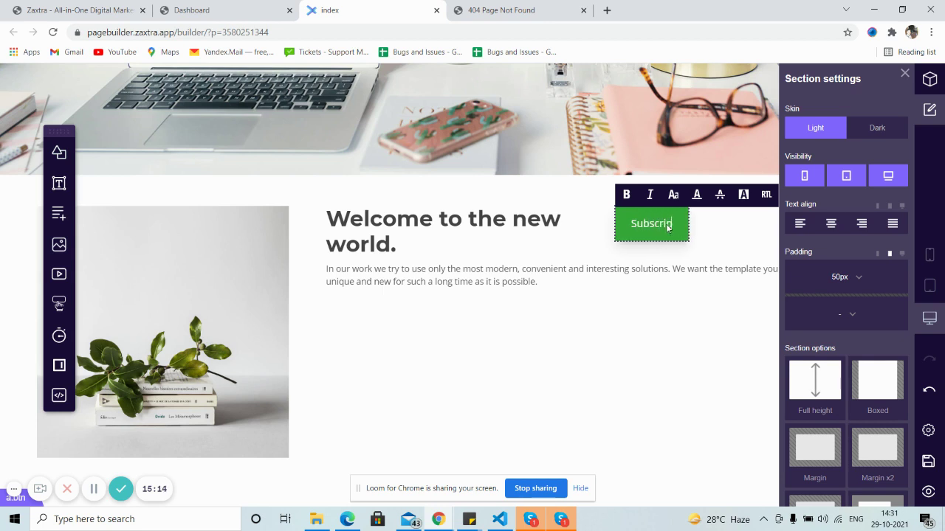
key("BackSpace")
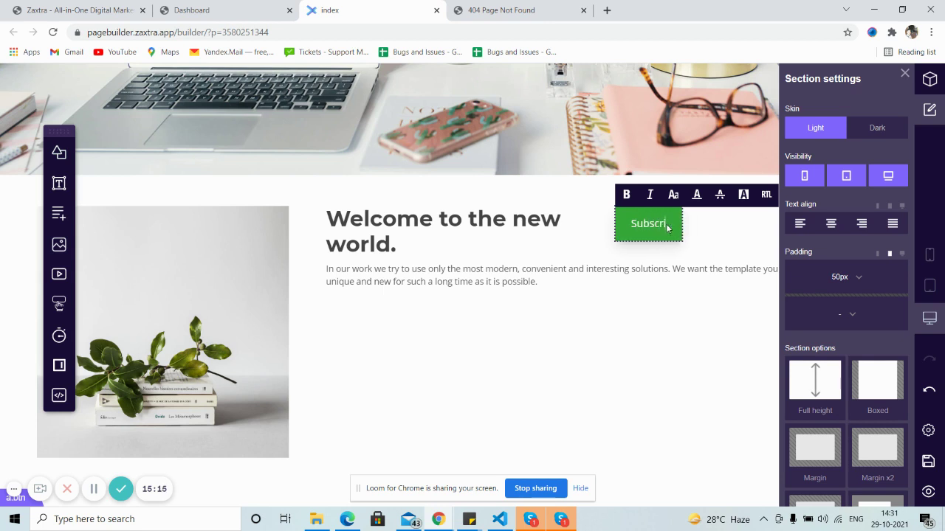
type("be")
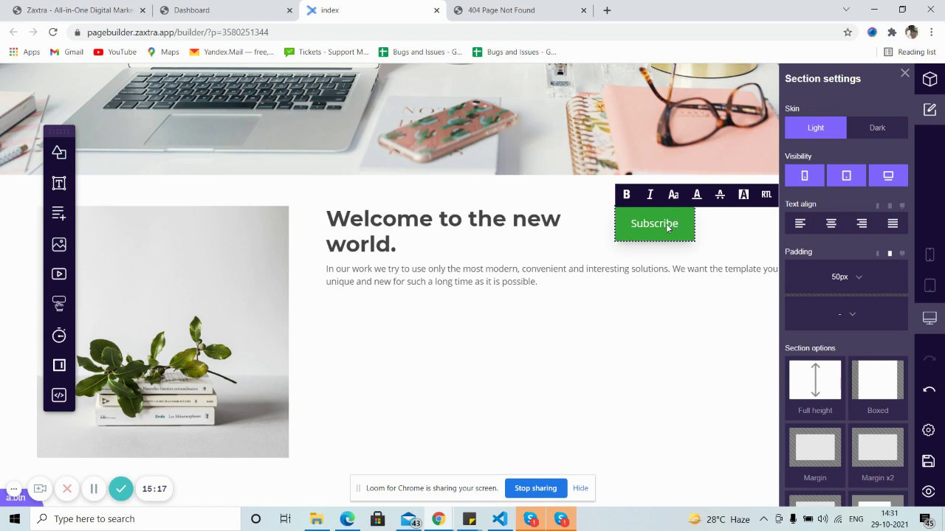
Finish the text editing and open the link settings of the "Subscribe" button
left_click(686, 284)
left_click(670, 239)
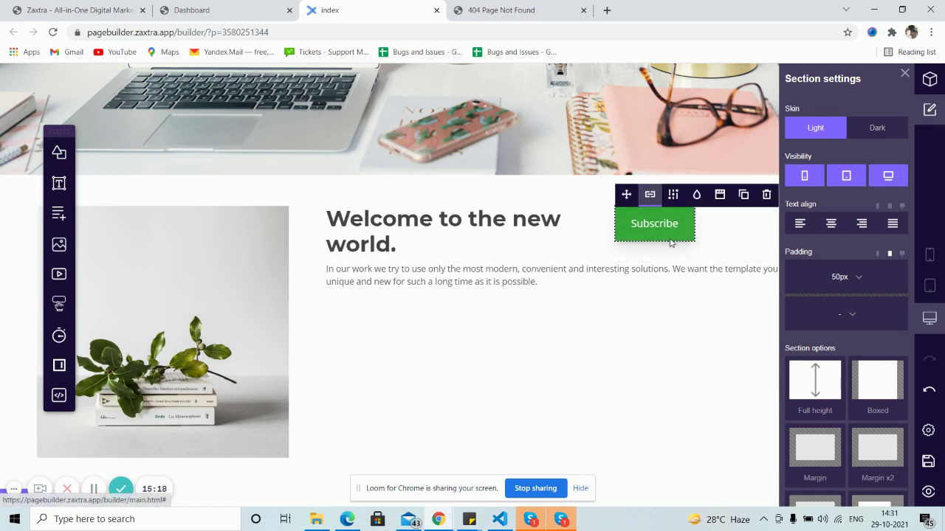
left_click(650, 197)
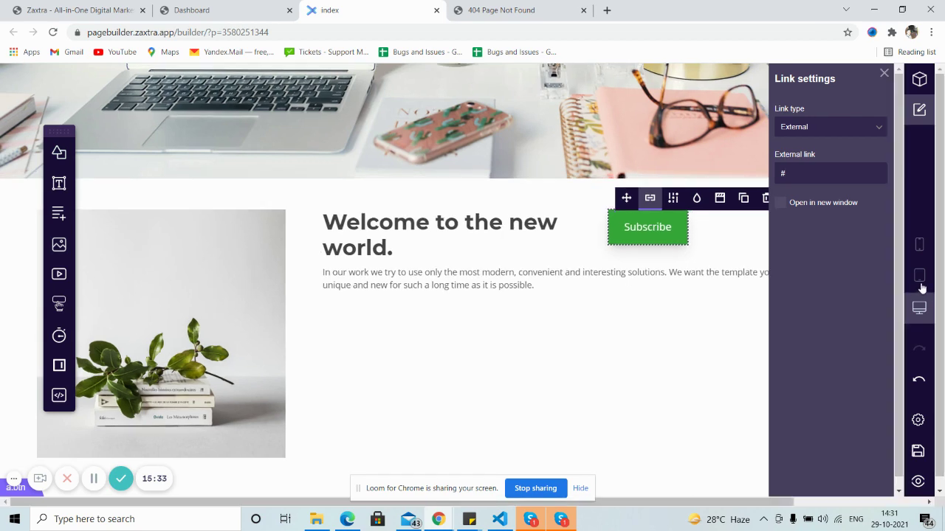
Check the page's layout in the phone and tablet views, and return to the desktop view
left_click(927, 251)
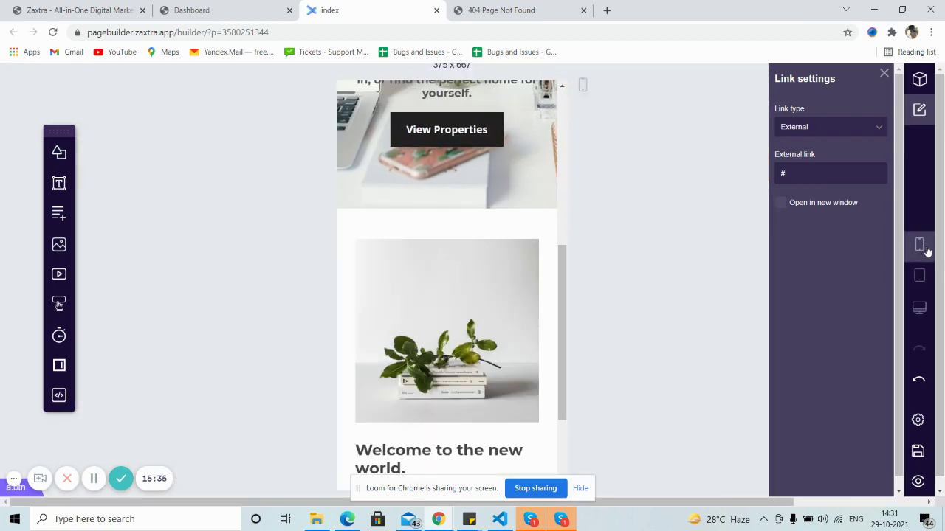
scroll(504, 337, "up", 4)
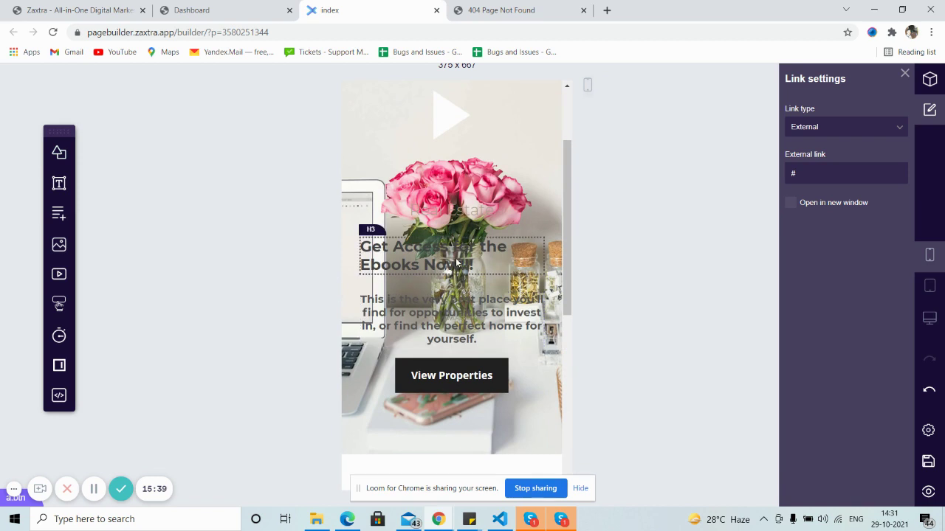
left_click_drag(457, 262, 389, 161)
scroll(466, 287, "down", 3)
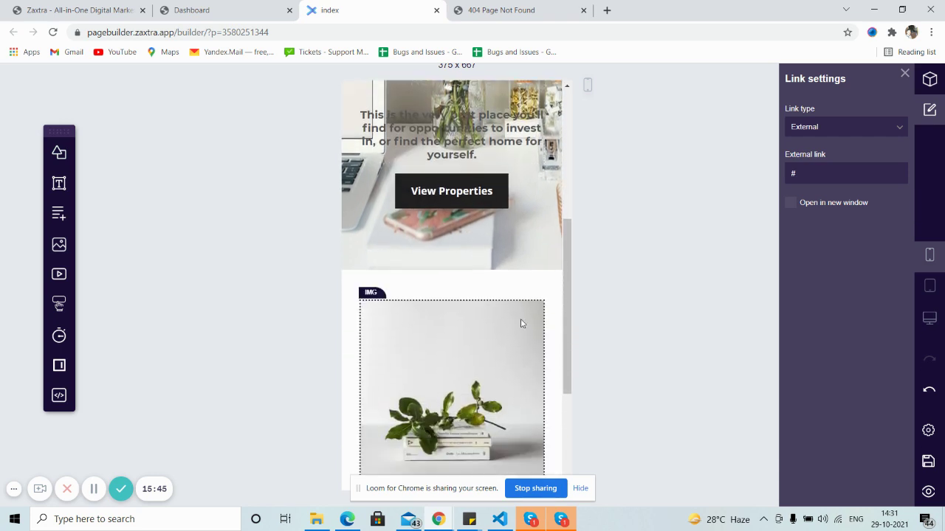
scroll(521, 323, "down", 3)
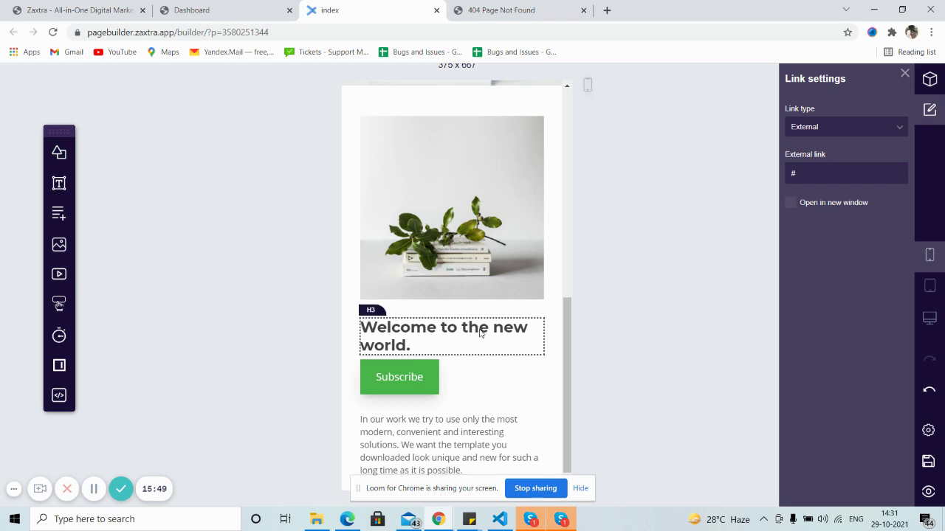
scroll(484, 340, "down", 1)
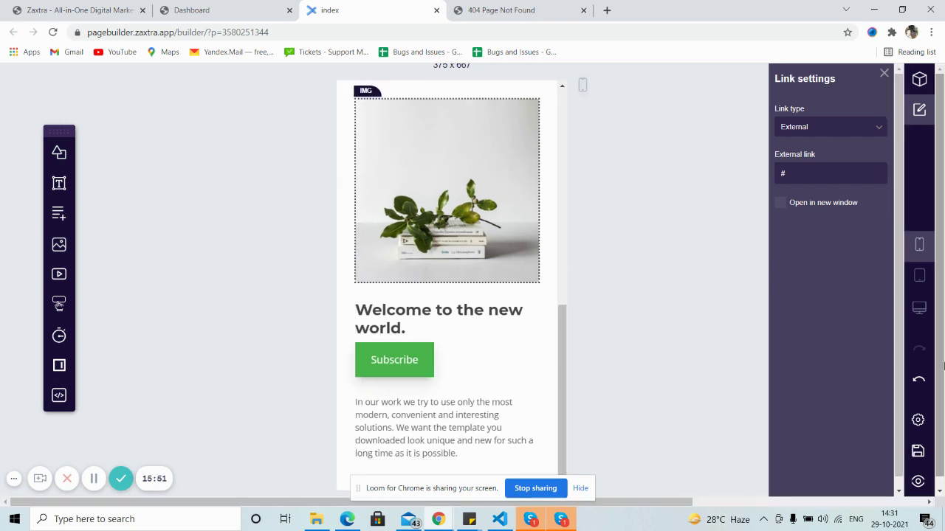
left_click(927, 287)
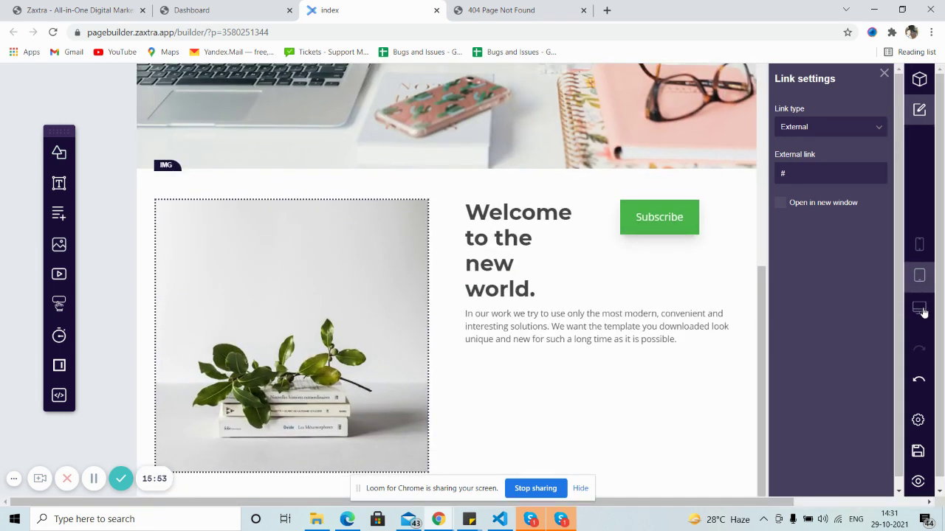
left_click(920, 311)
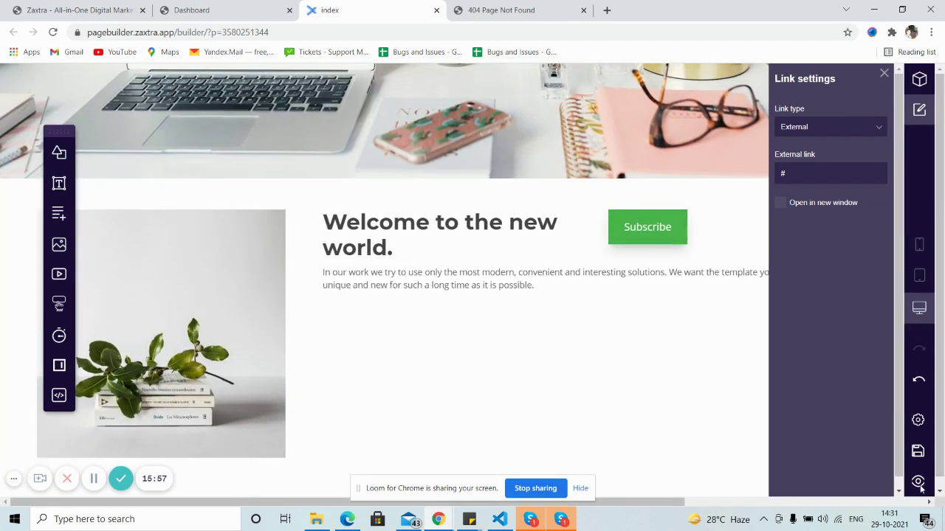
Save the page and close the browser tab showing "404 Page Not Found"
left_click(921, 457)
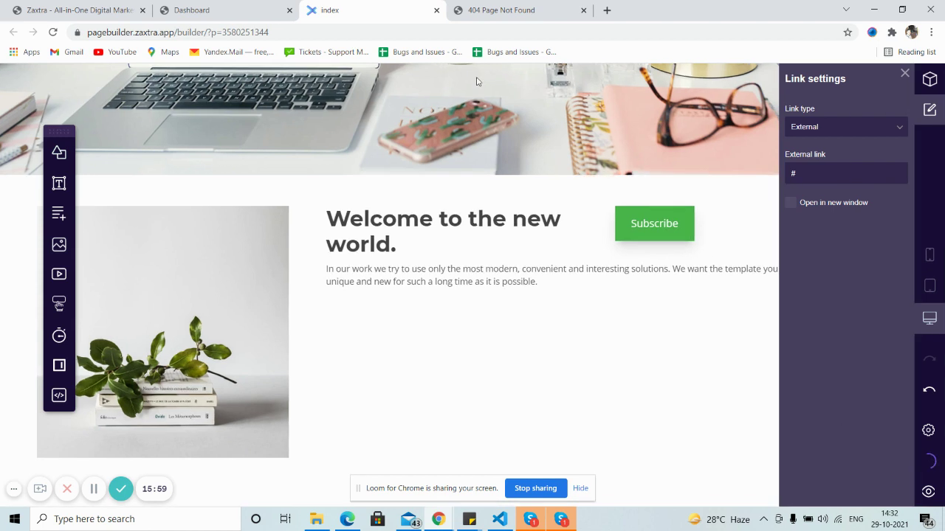
left_click(481, 5)
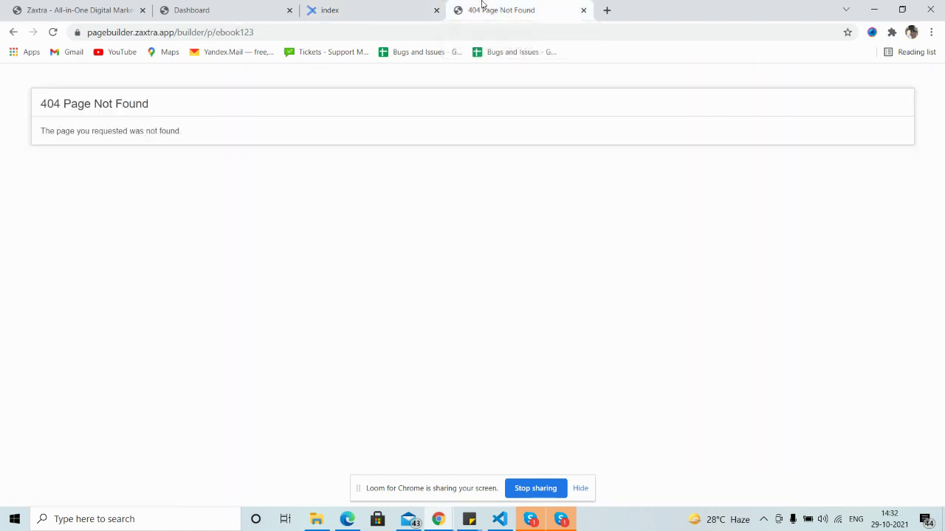
left_click(583, 10)
Preview the saved page, review it from the navigation bar down to the "Subscribe" button, and return to the builder
left_click(927, 487)
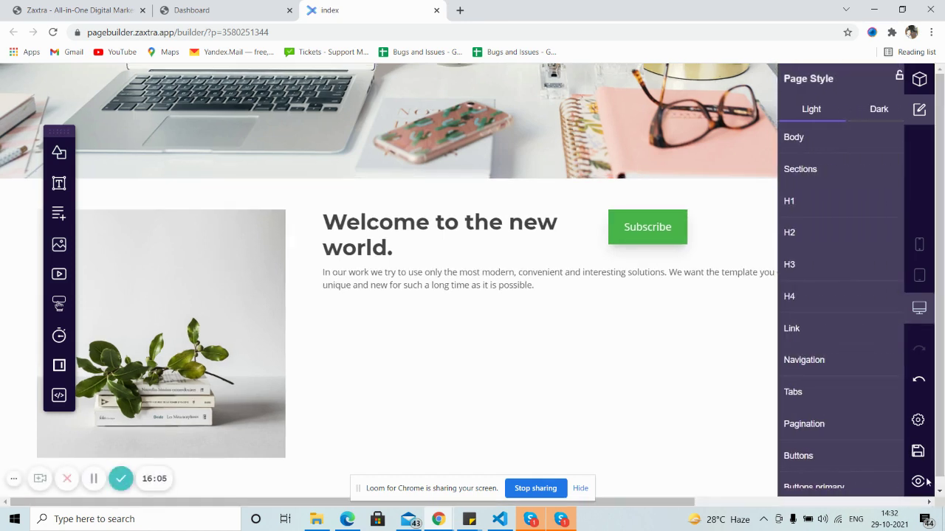
left_click(924, 483)
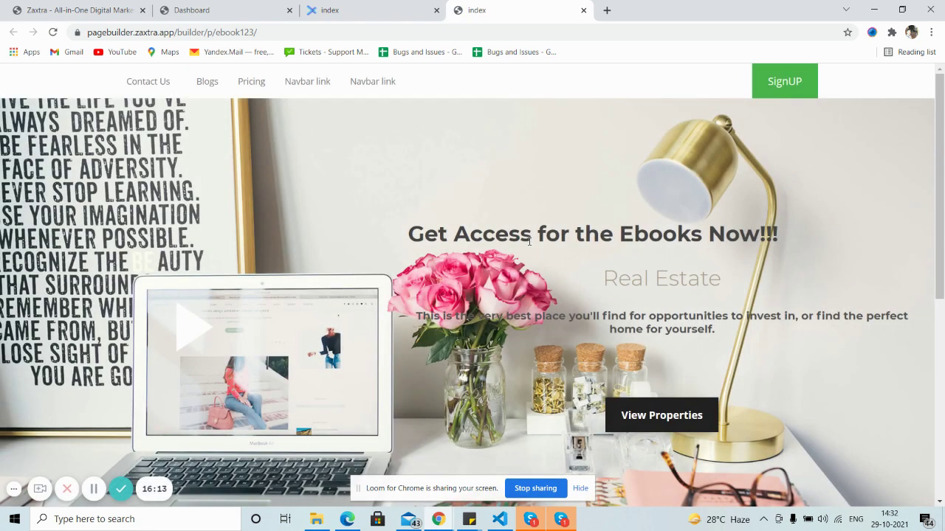
scroll(502, 280, "down", 5)
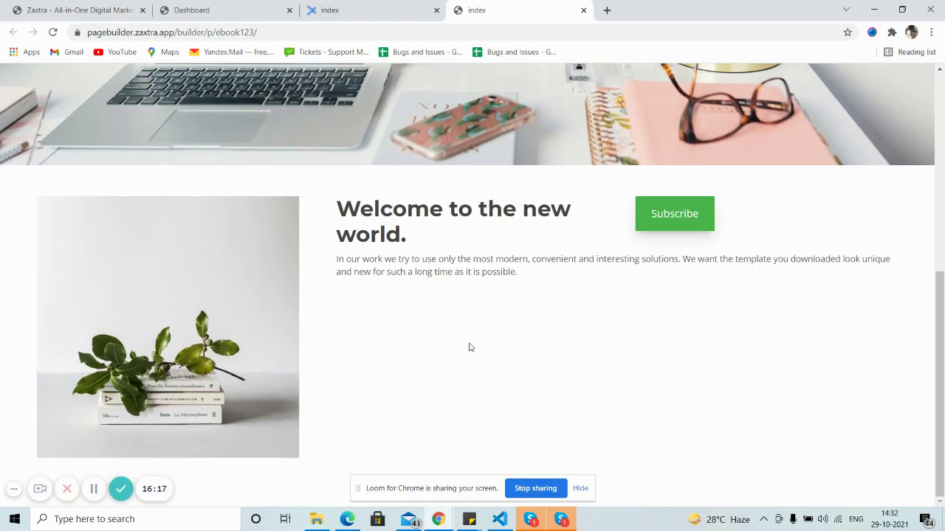
scroll(474, 355, "up", 5)
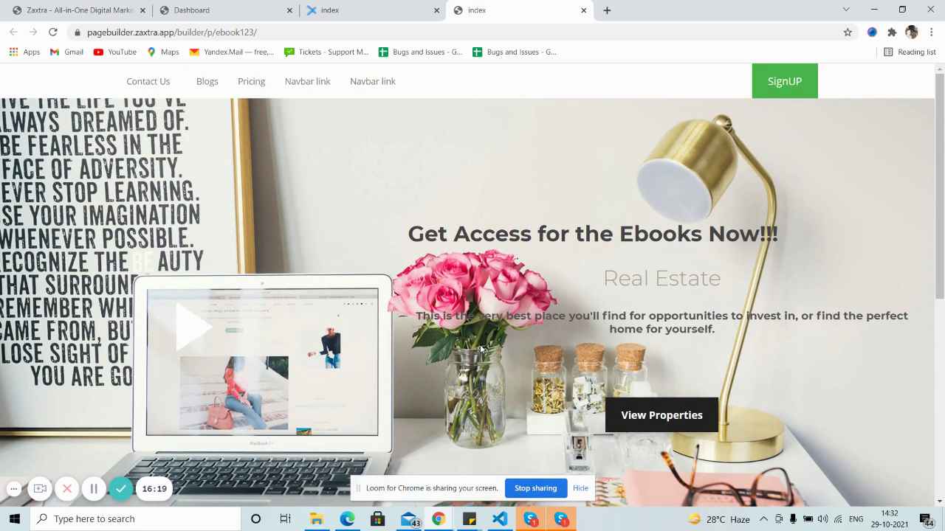
scroll(480, 348, "down", 5)
scroll(489, 363, "up", 5)
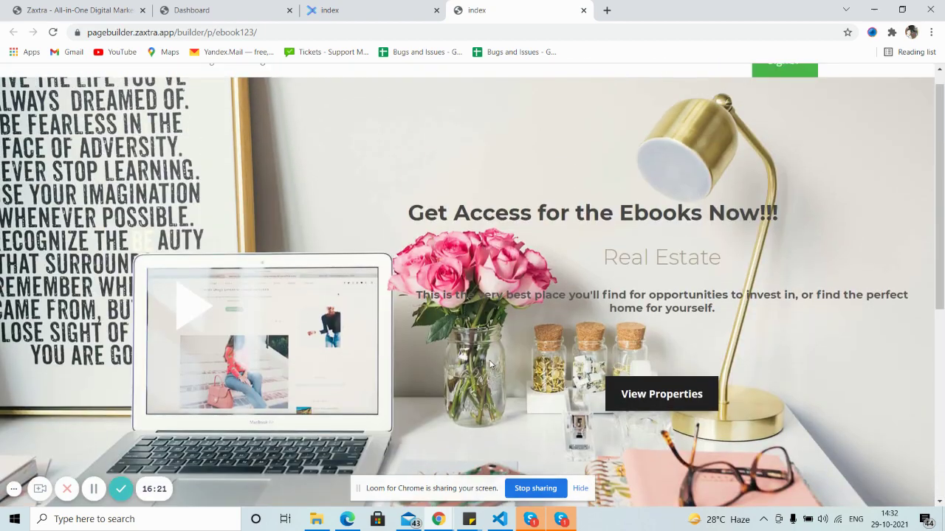
scroll(348, 181, "down", 1)
scroll(348, 181, "up", 1)
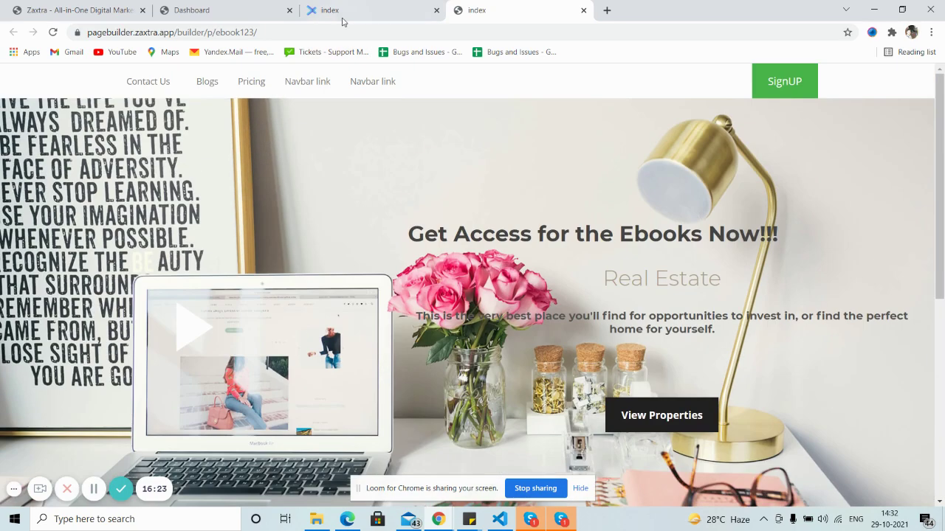
left_click(338, 13)
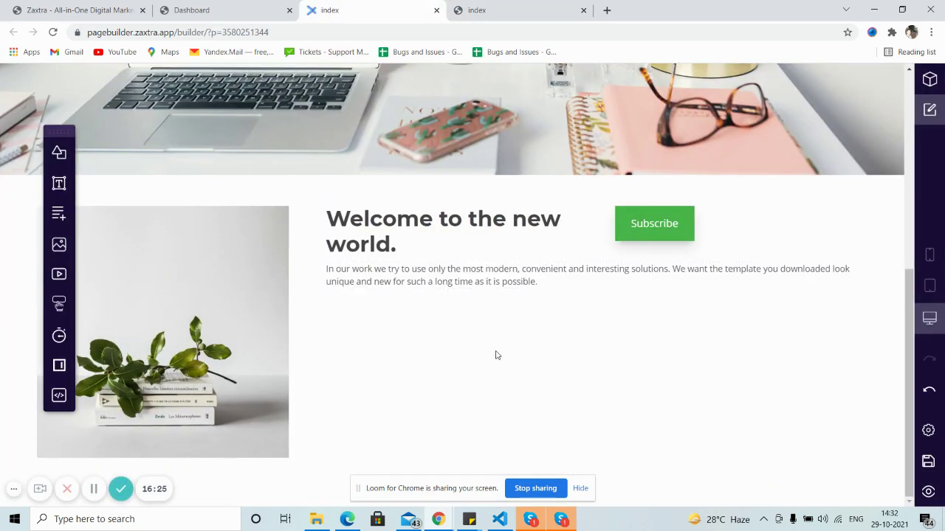